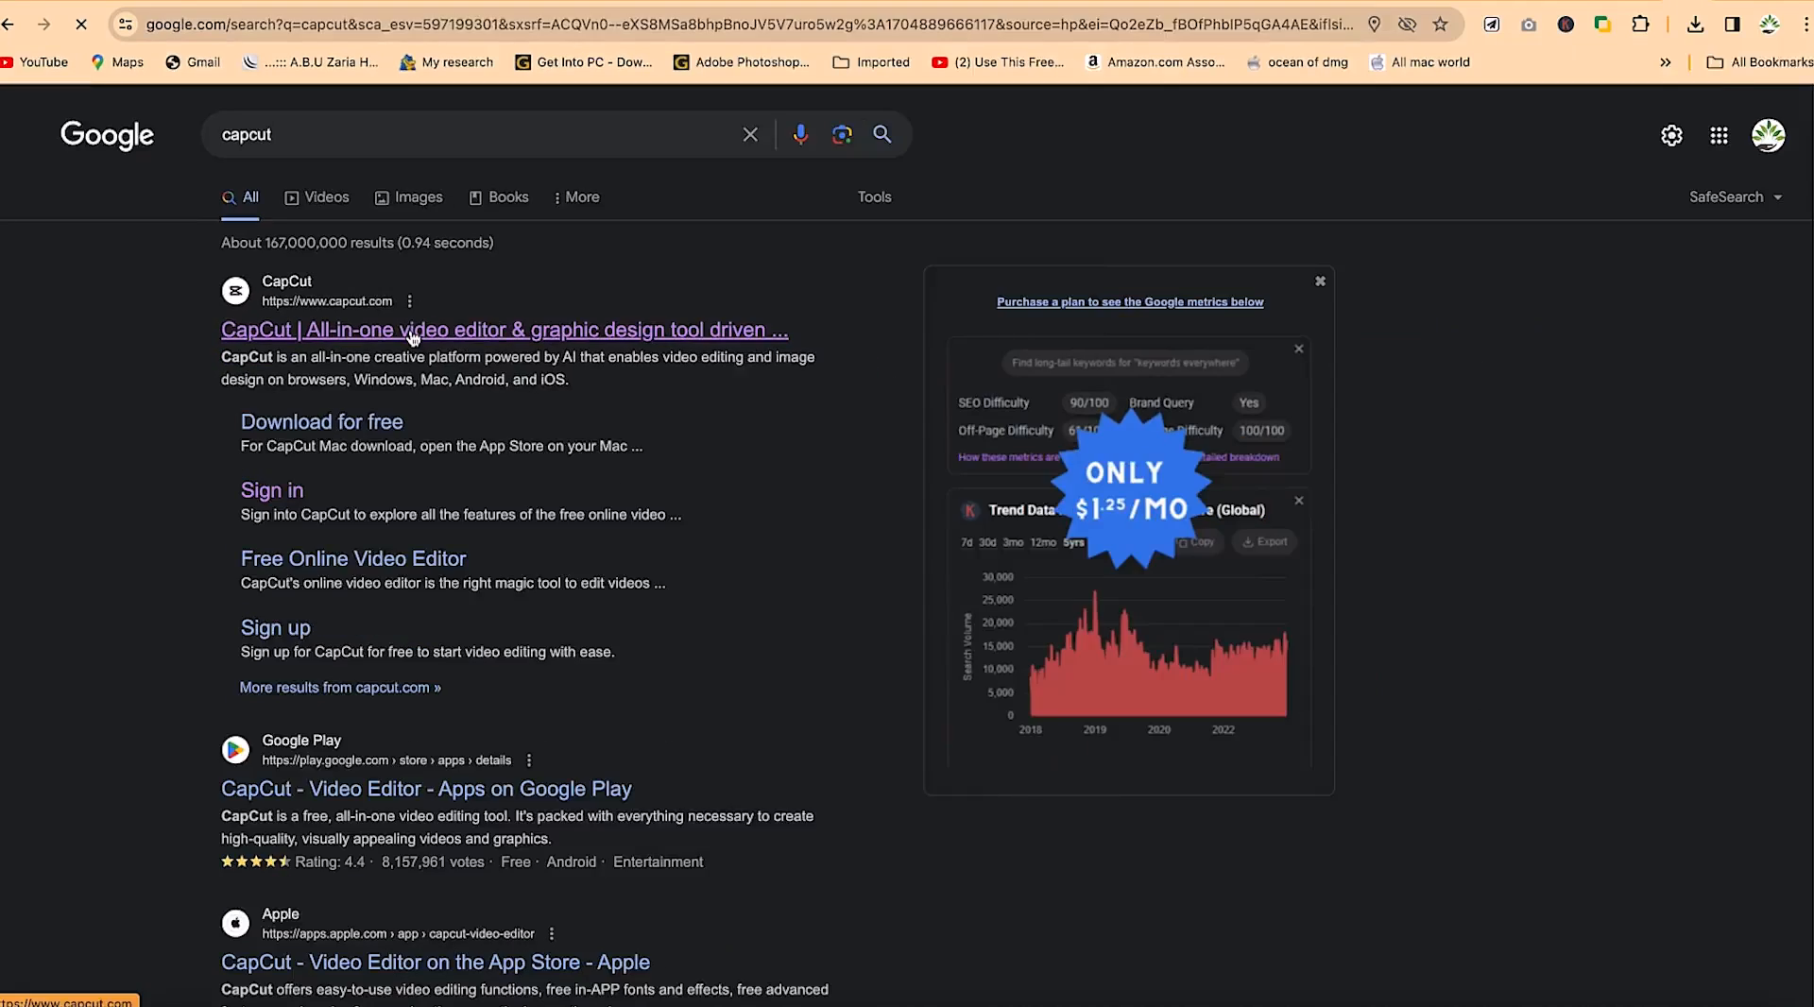
Open CapCut's online editor start page from the search result, then bring up Chrome's menu
{"action": "left_click", "coordinate": [574, 527]}
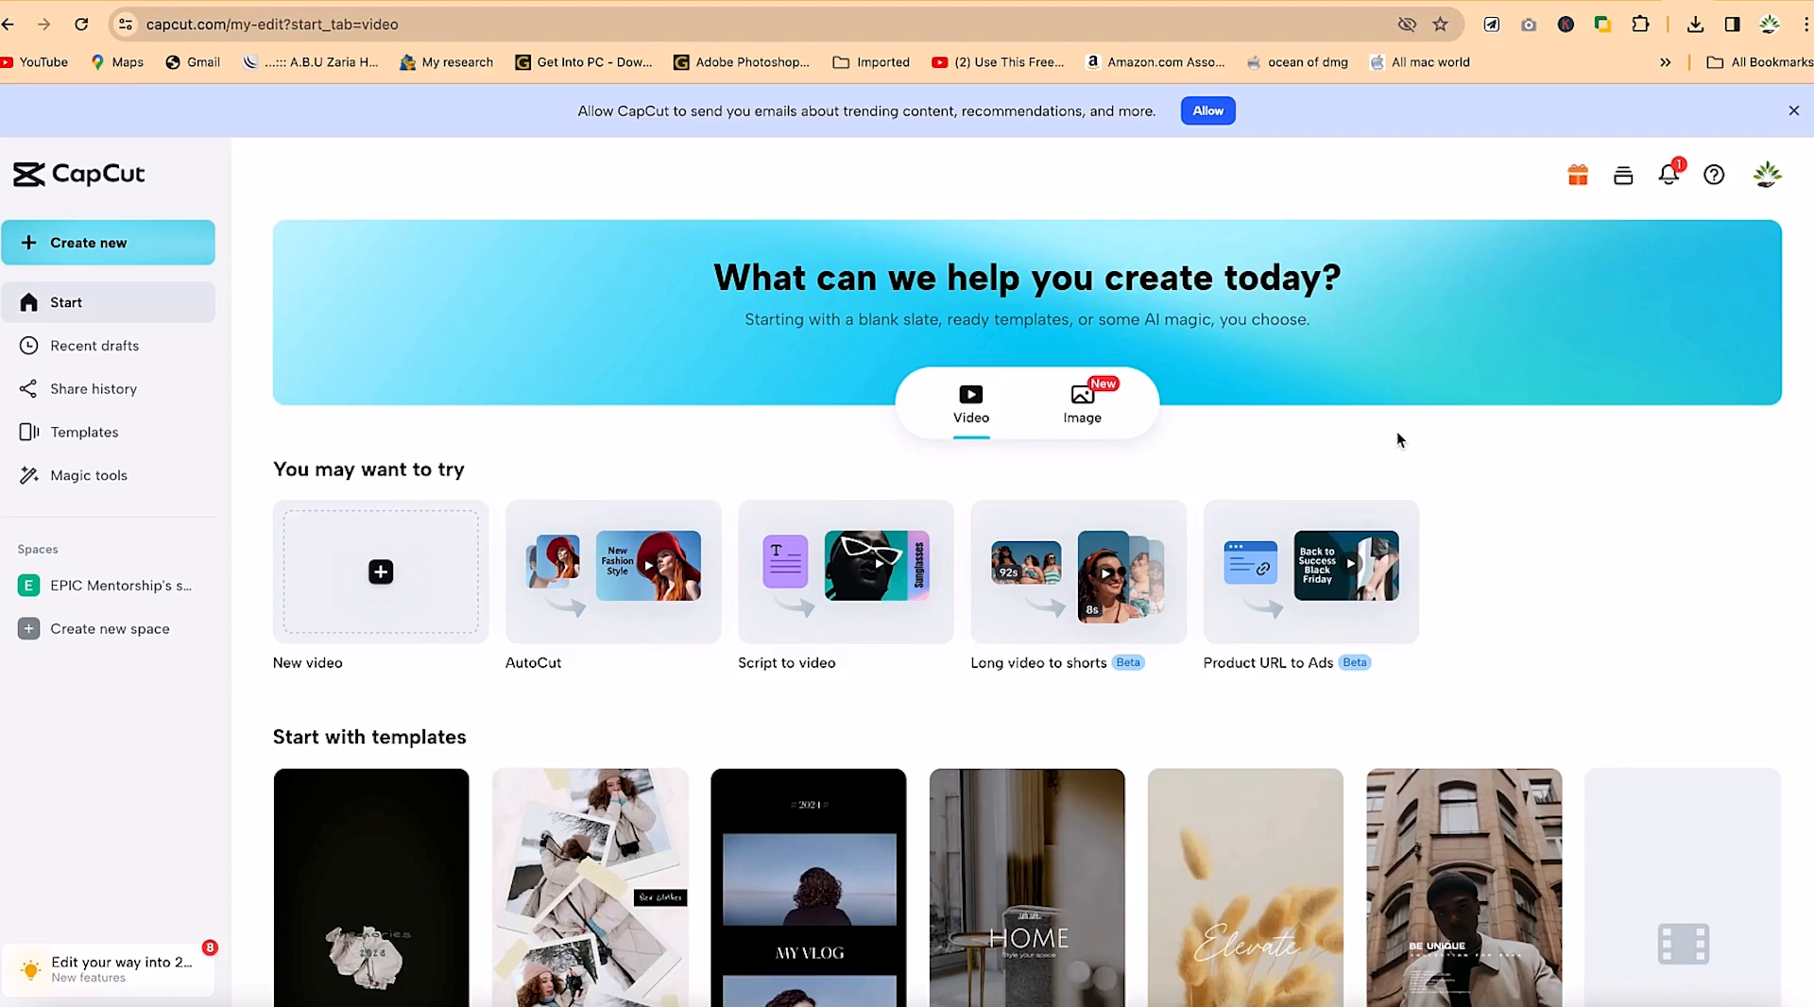
{"action": "left_click", "coordinate": [1806, 23]}
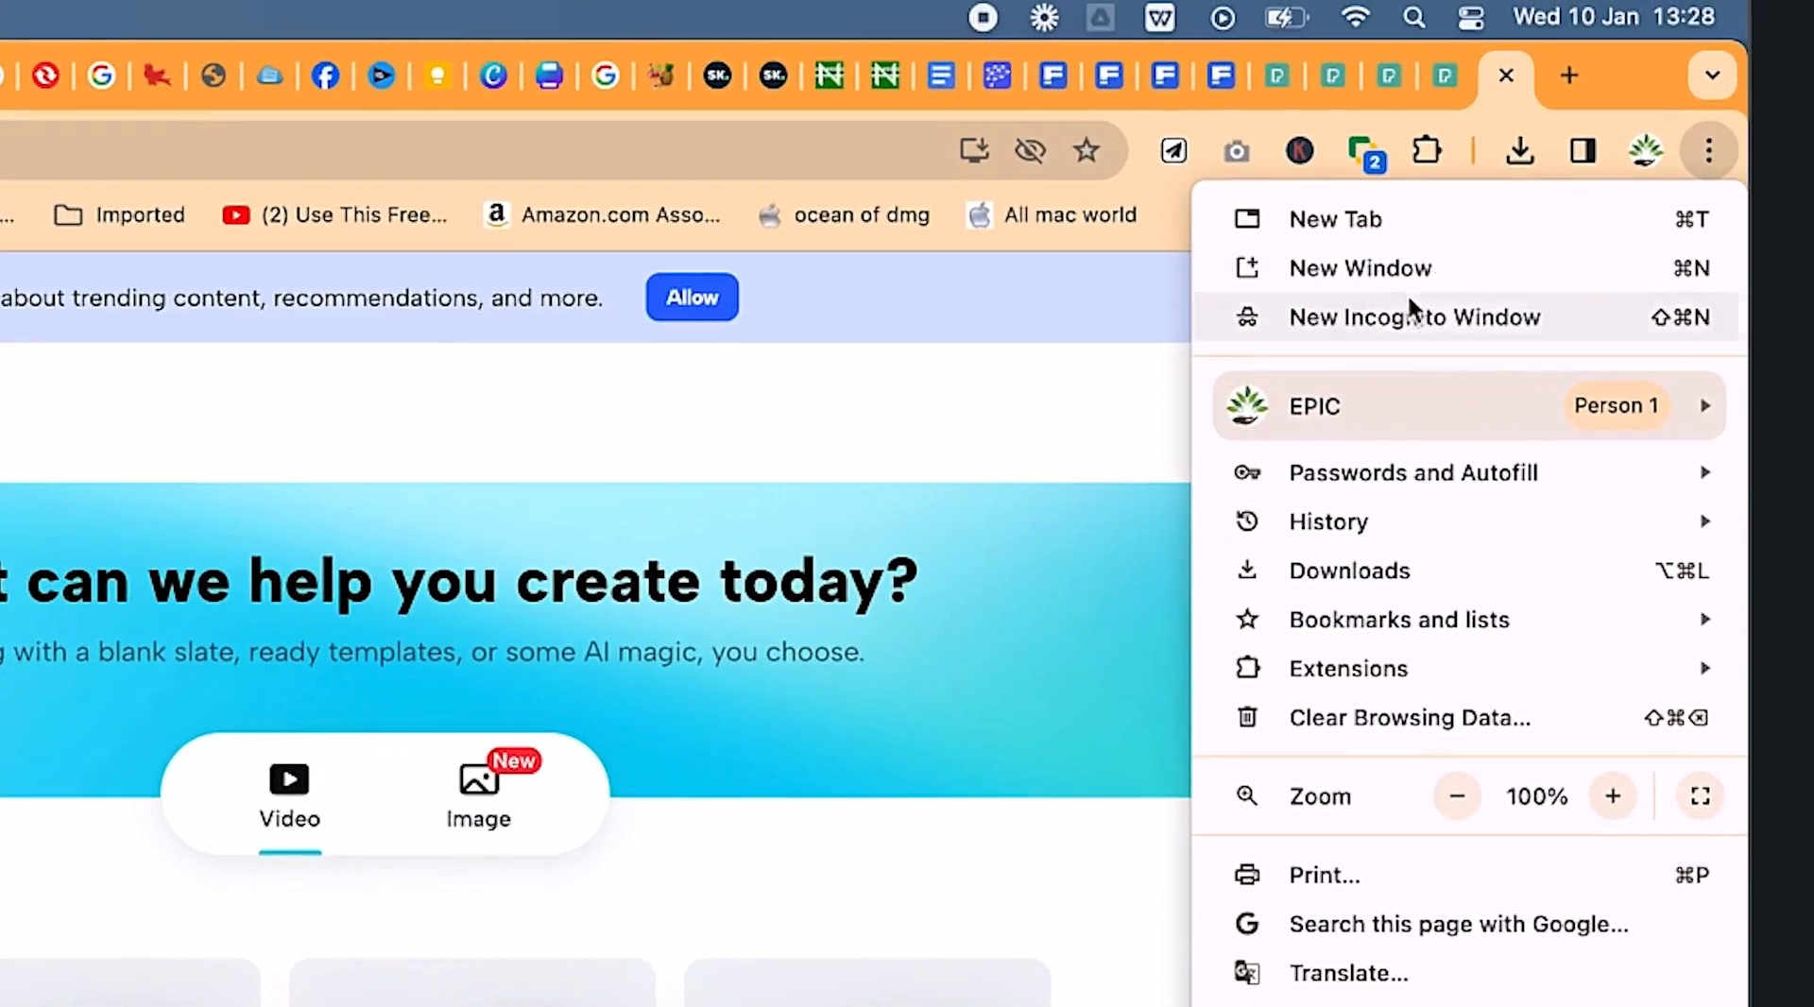
In a new incognito window, search Google for 'capcut' and open the official CapCut site
{"action": "left_click", "coordinate": [1410, 300]}
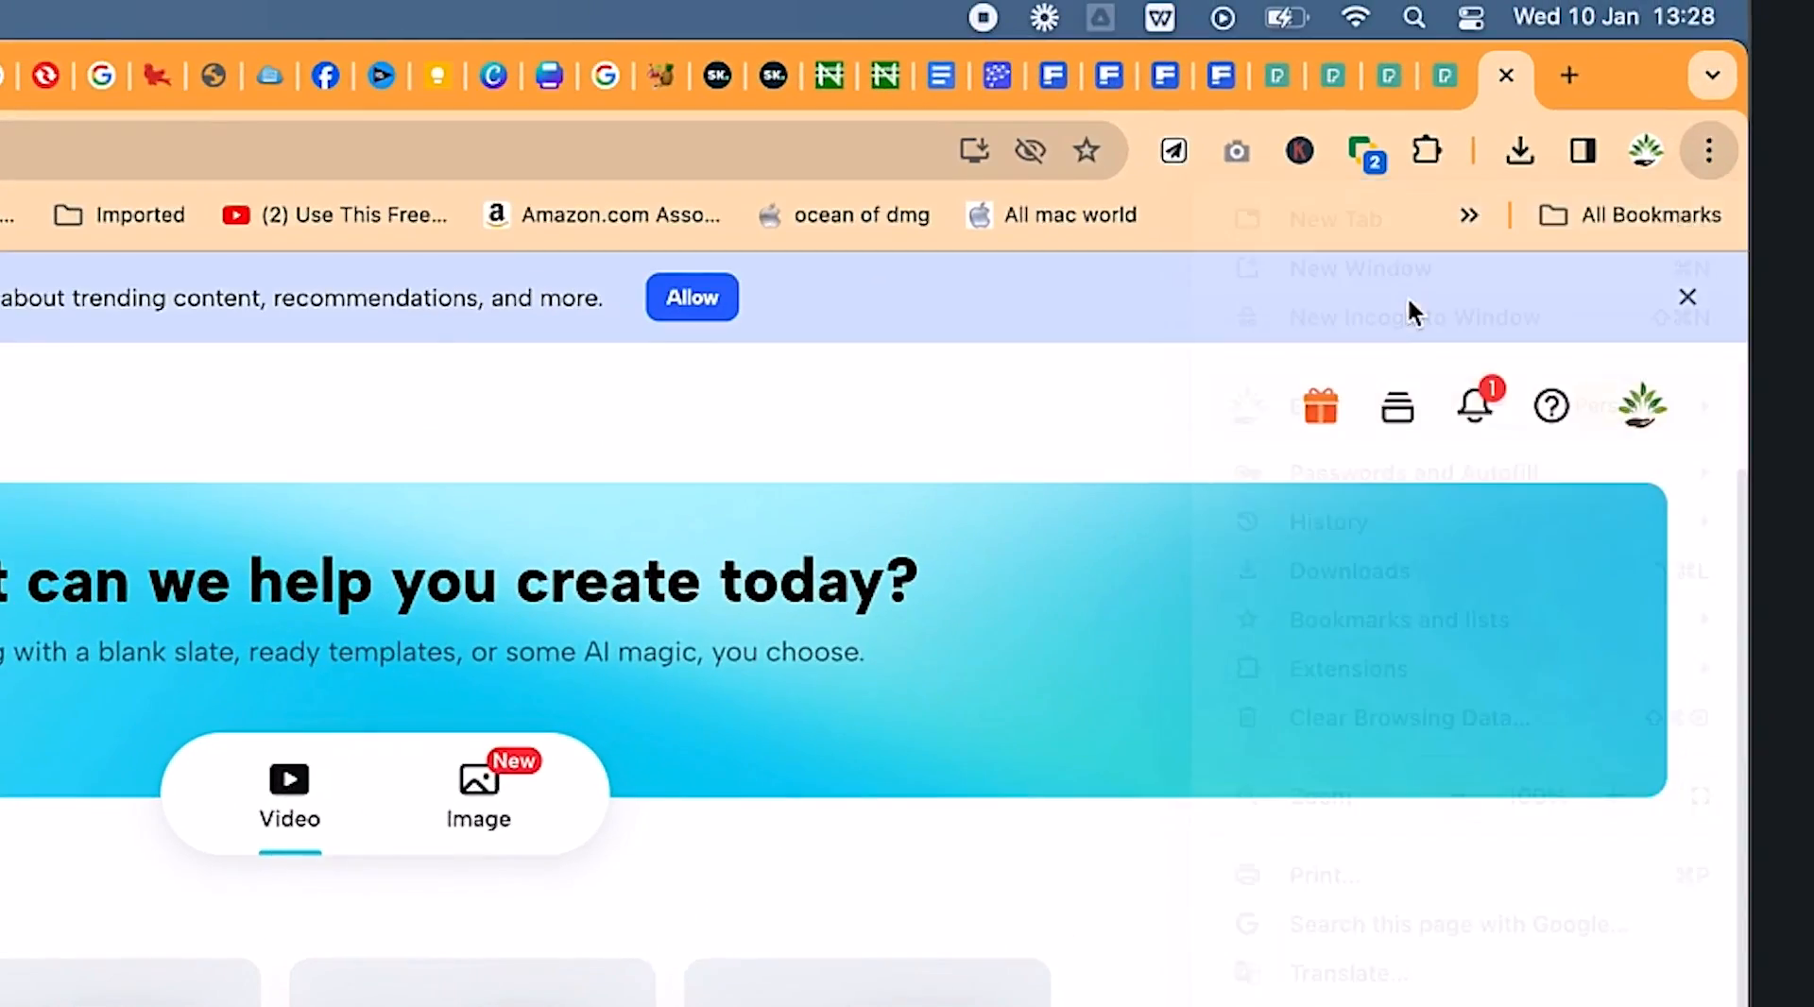
{"action": "type", "text": "google.com"}
{"action": "key", "text": "Return"}
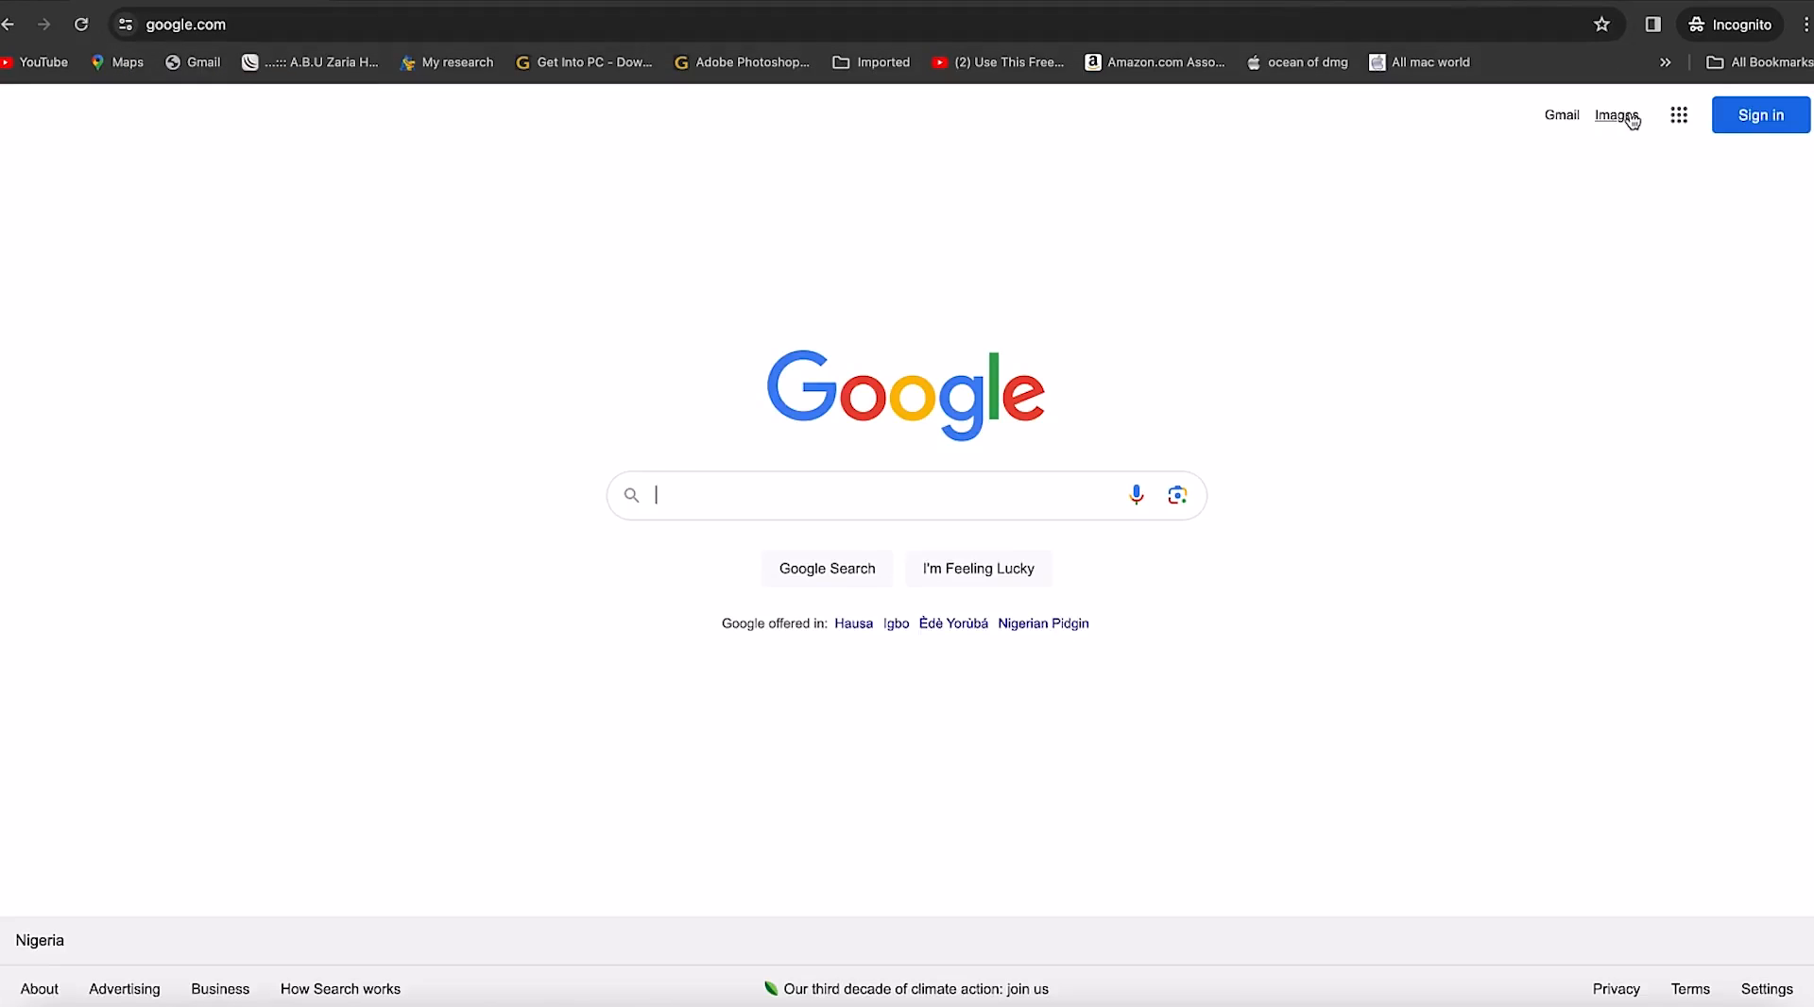
{"action": "type", "text": "capcut"}
{"action": "key", "text": "Return"}
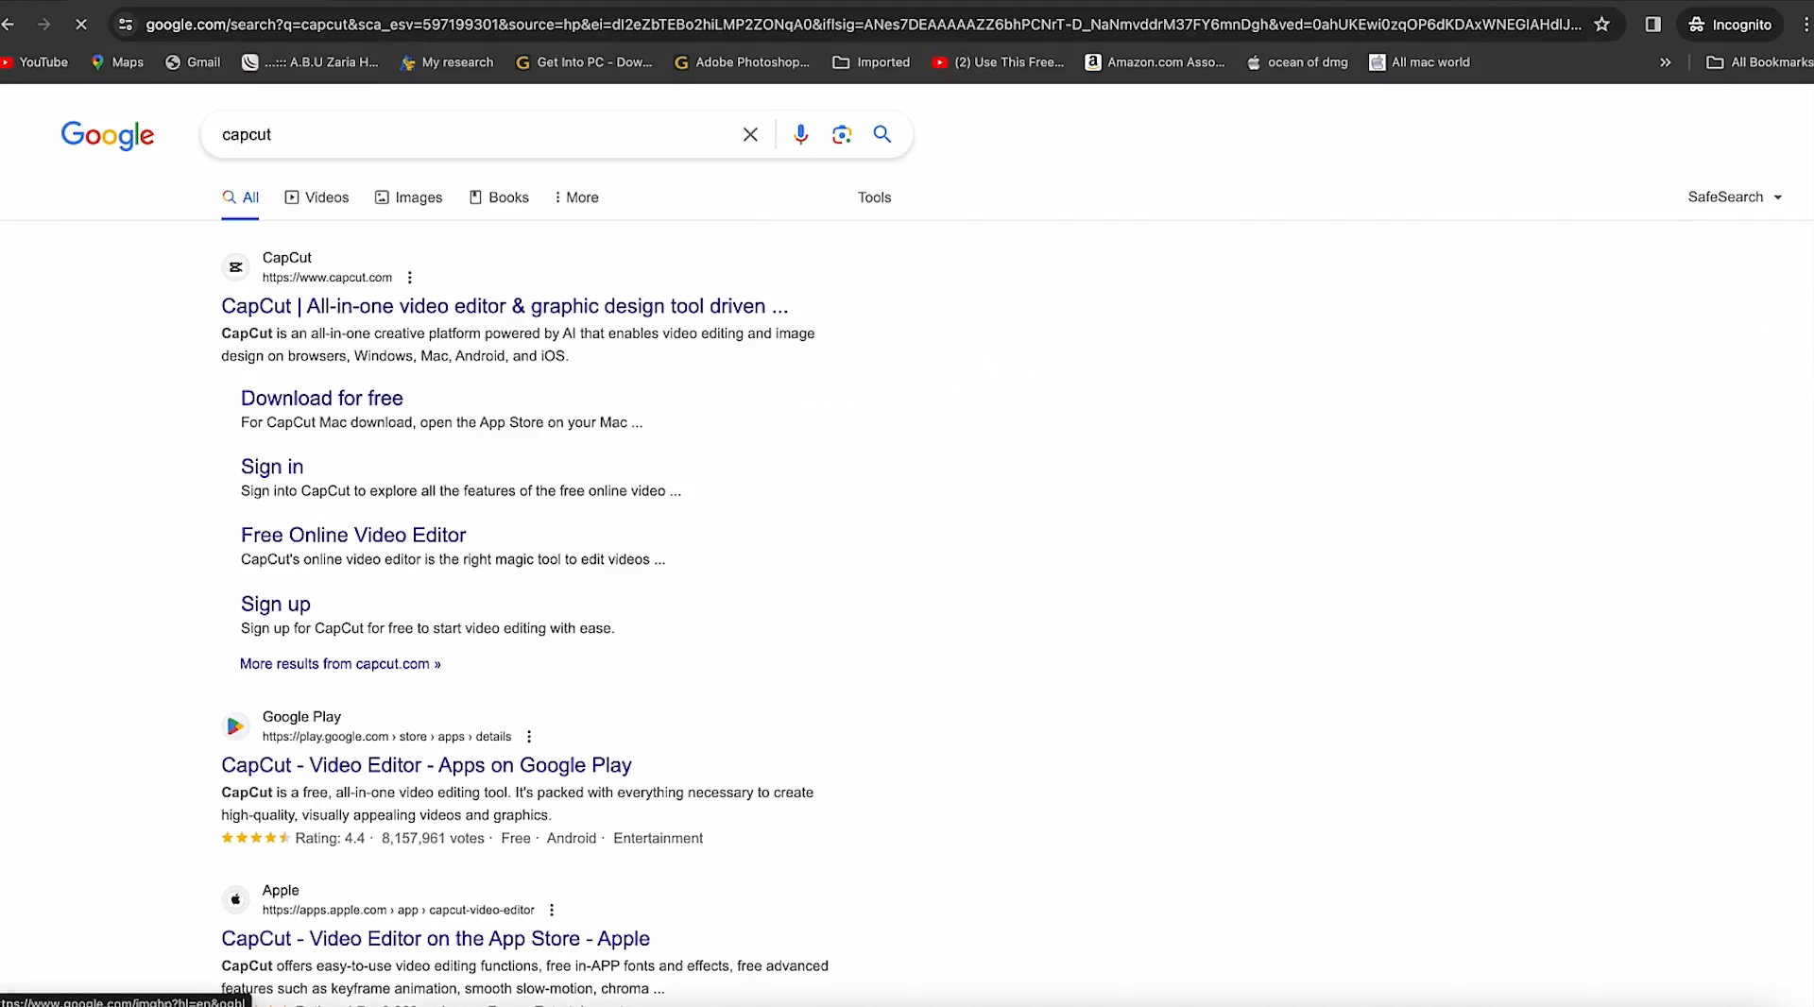
{"action": "left_click", "coordinate": [546, 305]}
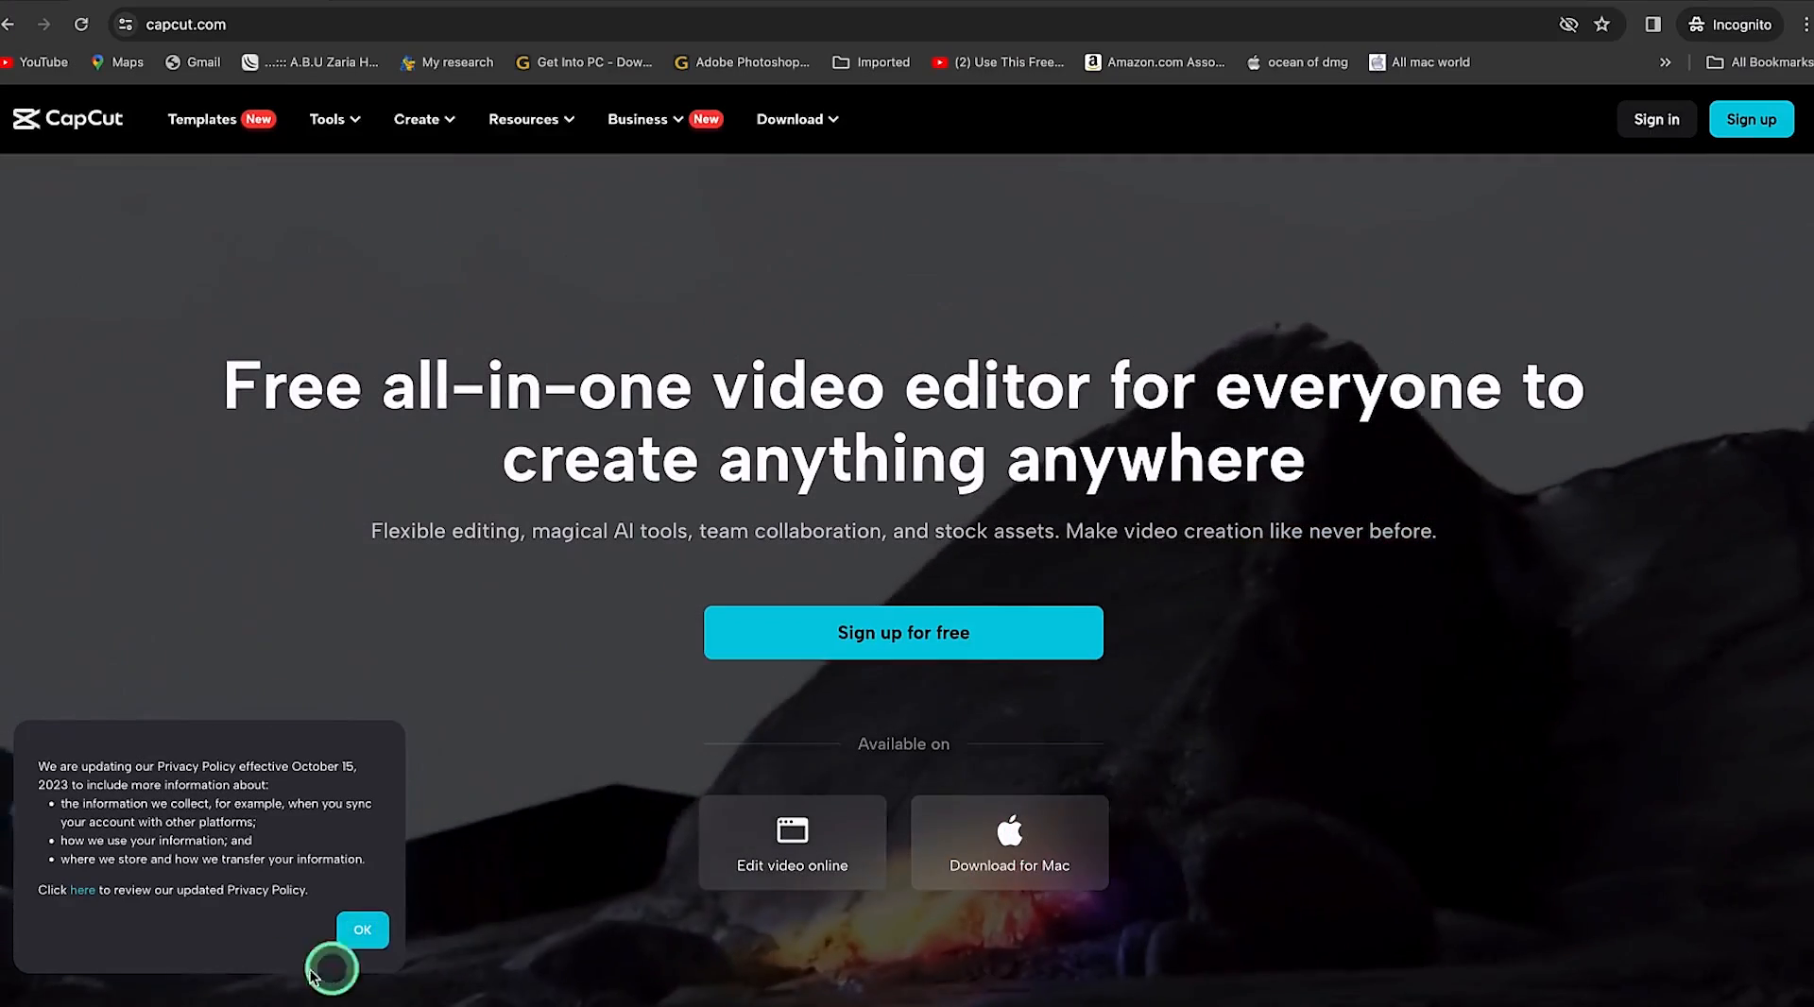
Dismiss the privacy notice and switch to the CapCut desktop editor's new empty project
{"action": "left_click", "coordinate": [365, 930]}
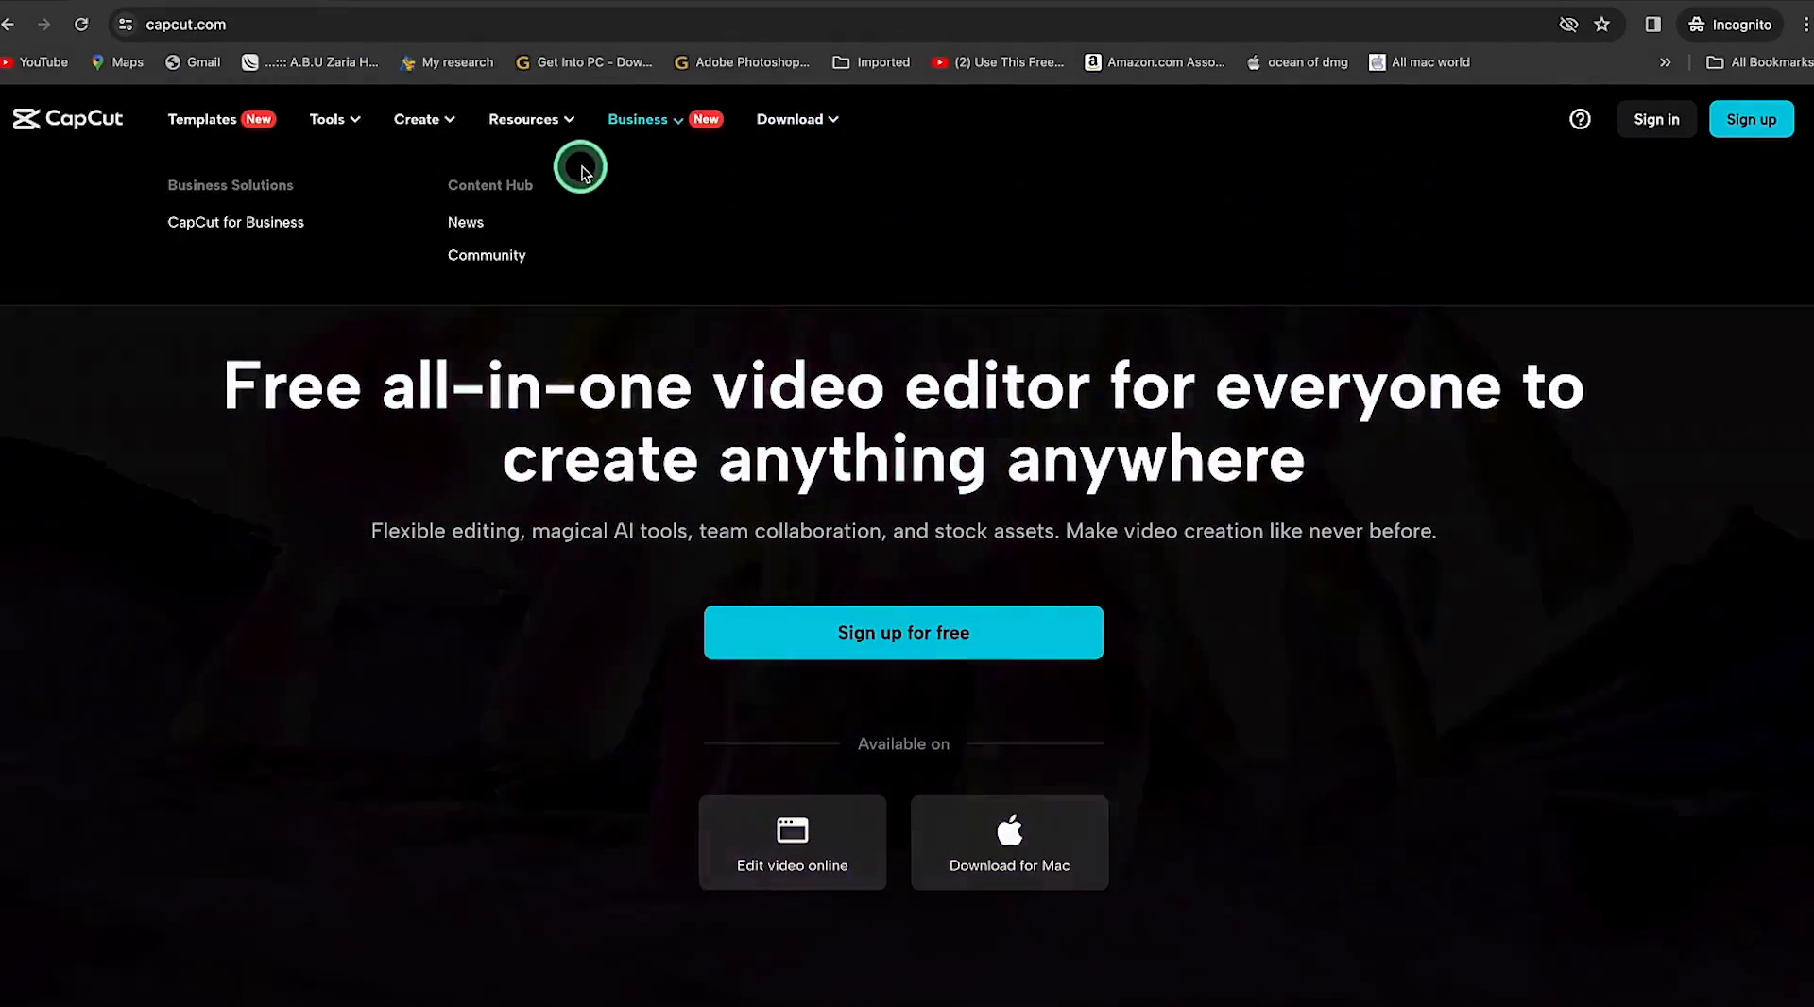
{"action": "left_click", "coordinate": [1435, 1003]}
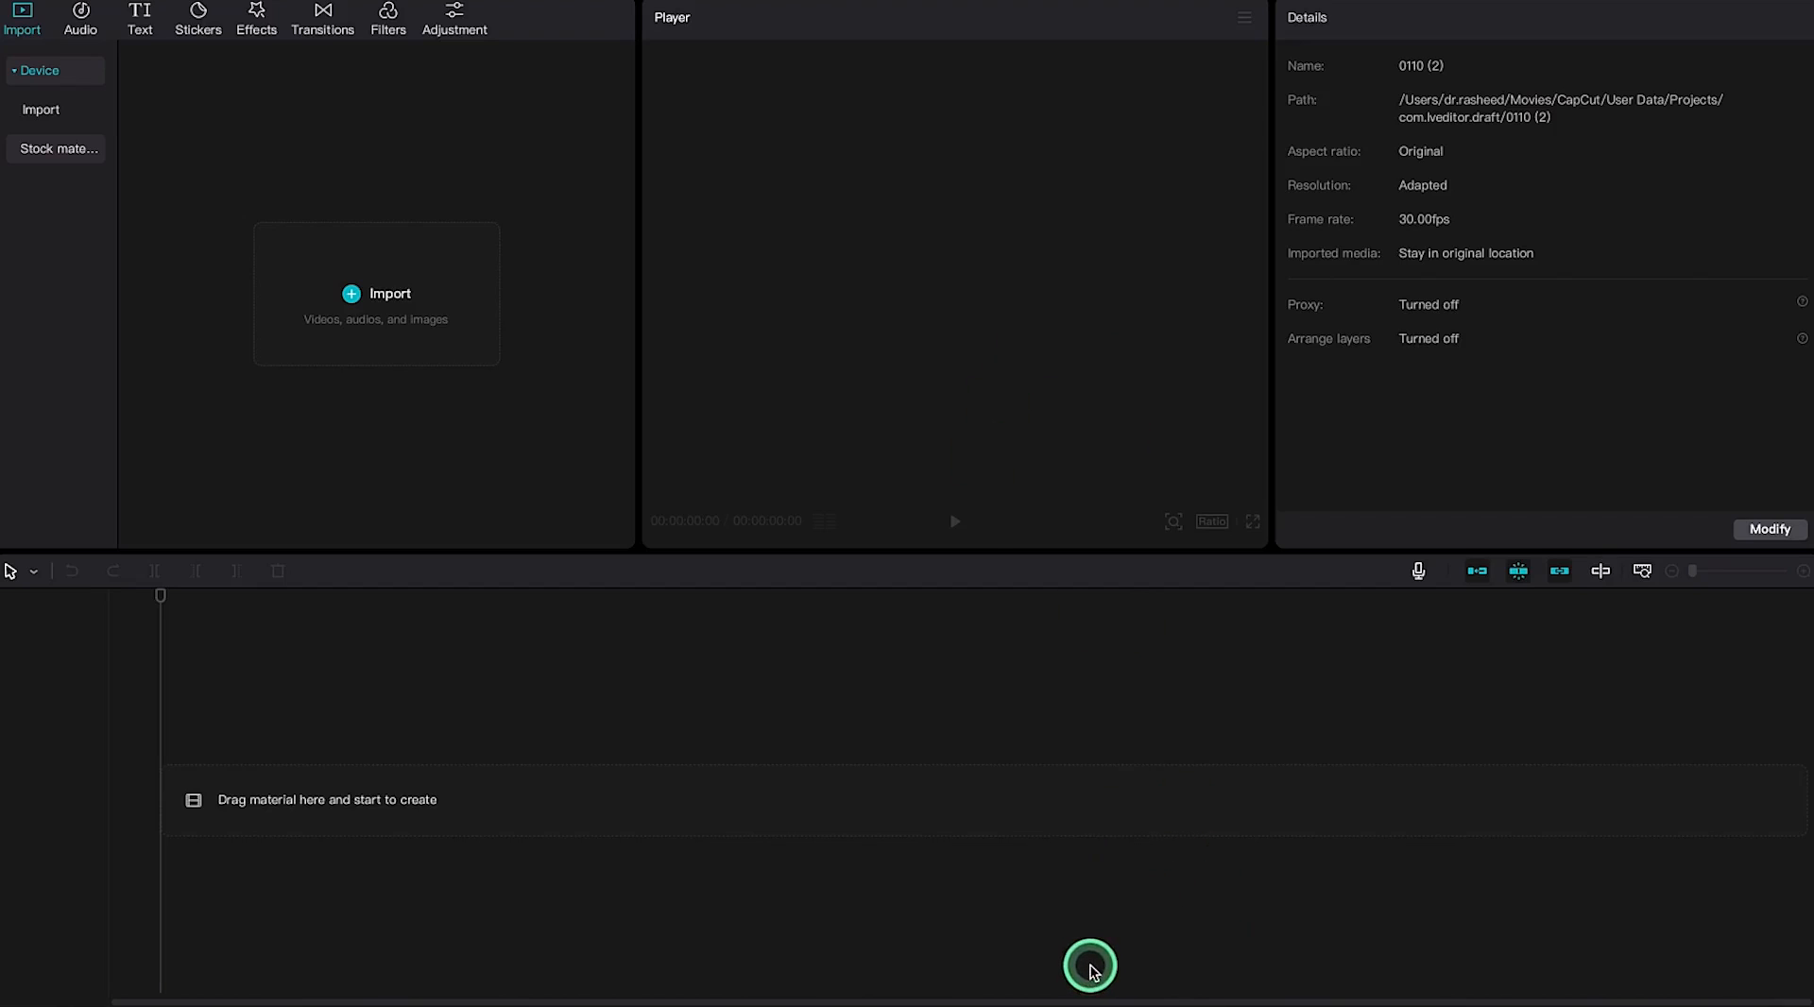
Return to Chrome and switch to the Pexels male teacher video tab
{"action": "left_click", "coordinate": [1033, 1002]}
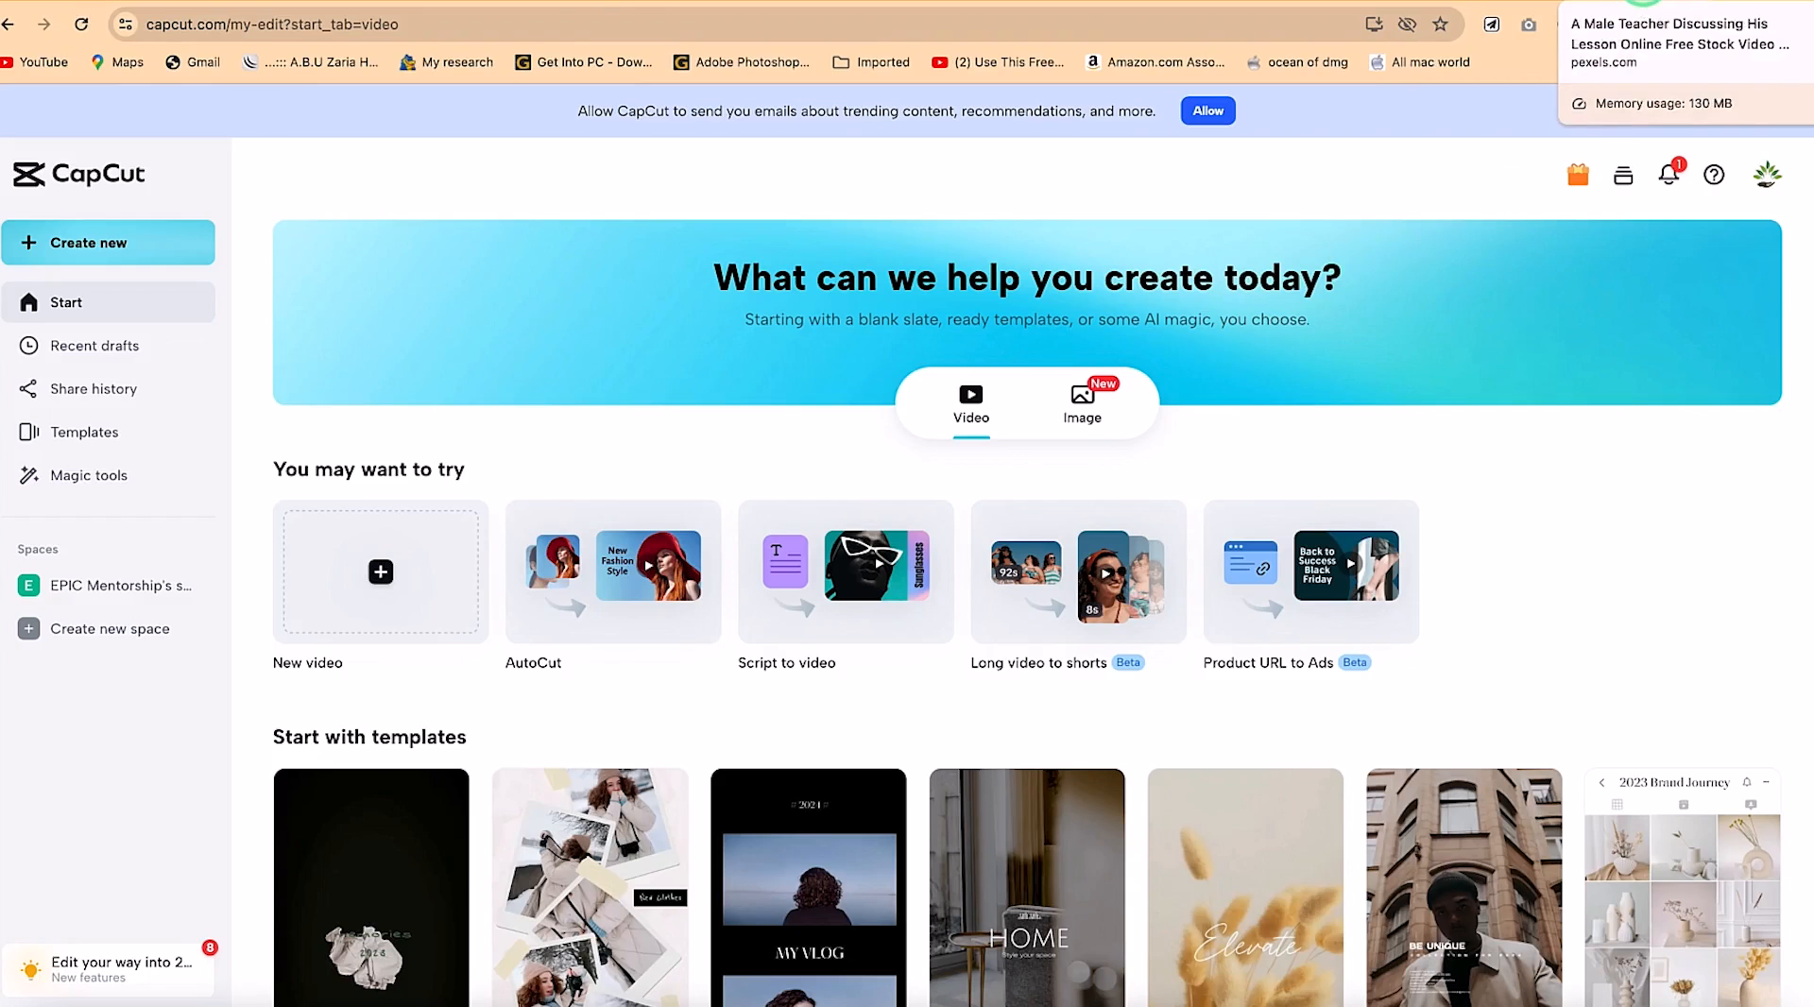
{"action": "left_click", "coordinate": [1644, 3]}
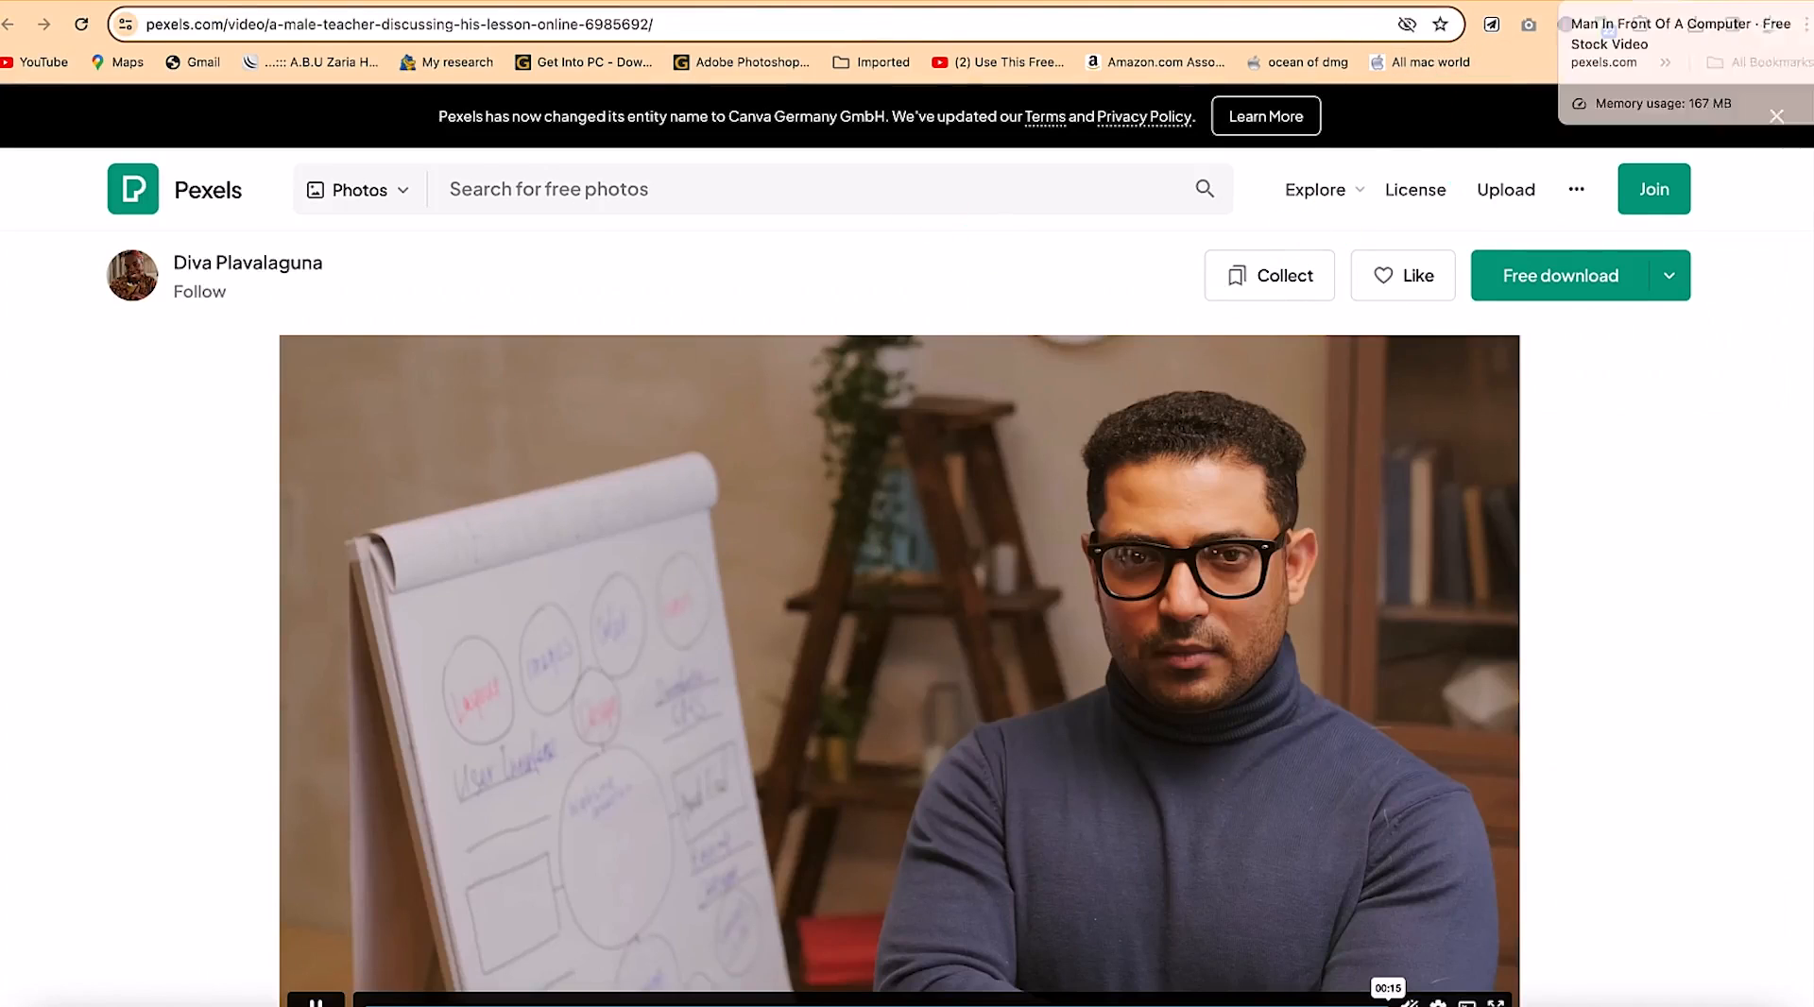
View the Pexels man-at-a-computer video, then move to Freepik's studio background results
{"action": "left_click", "coordinate": [1606, 3]}
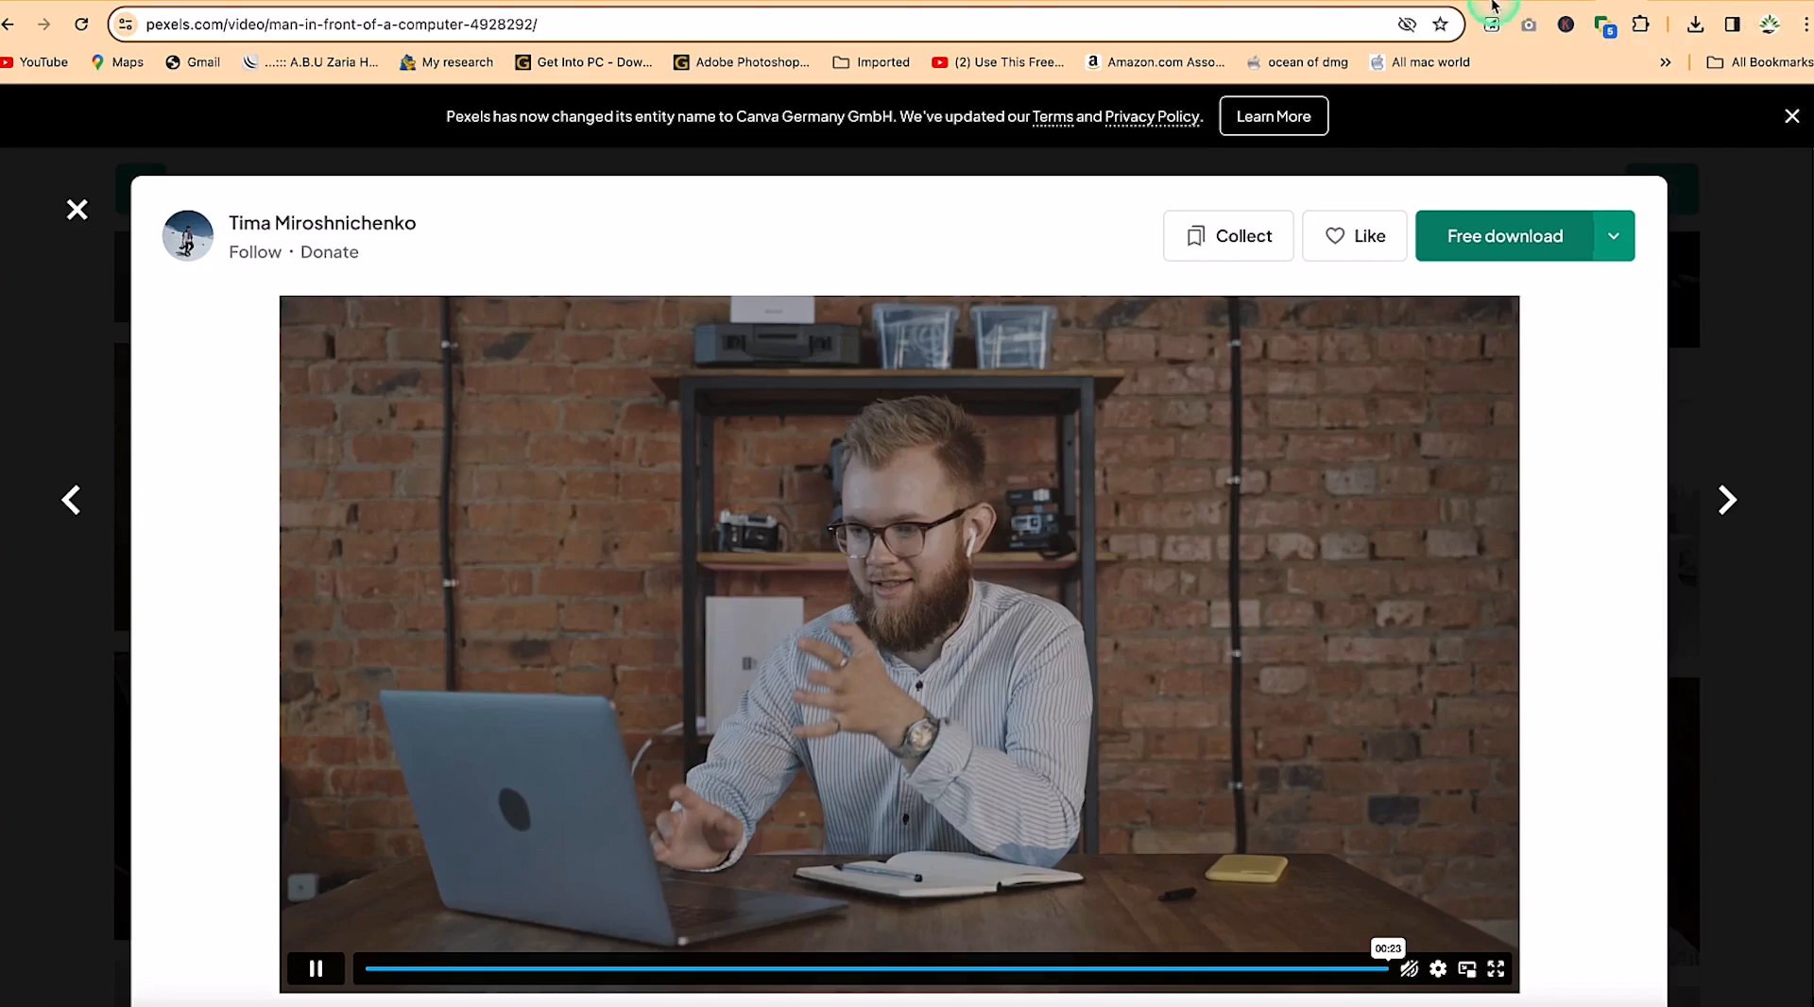
{"action": "left_click", "coordinate": [1413, 4]}
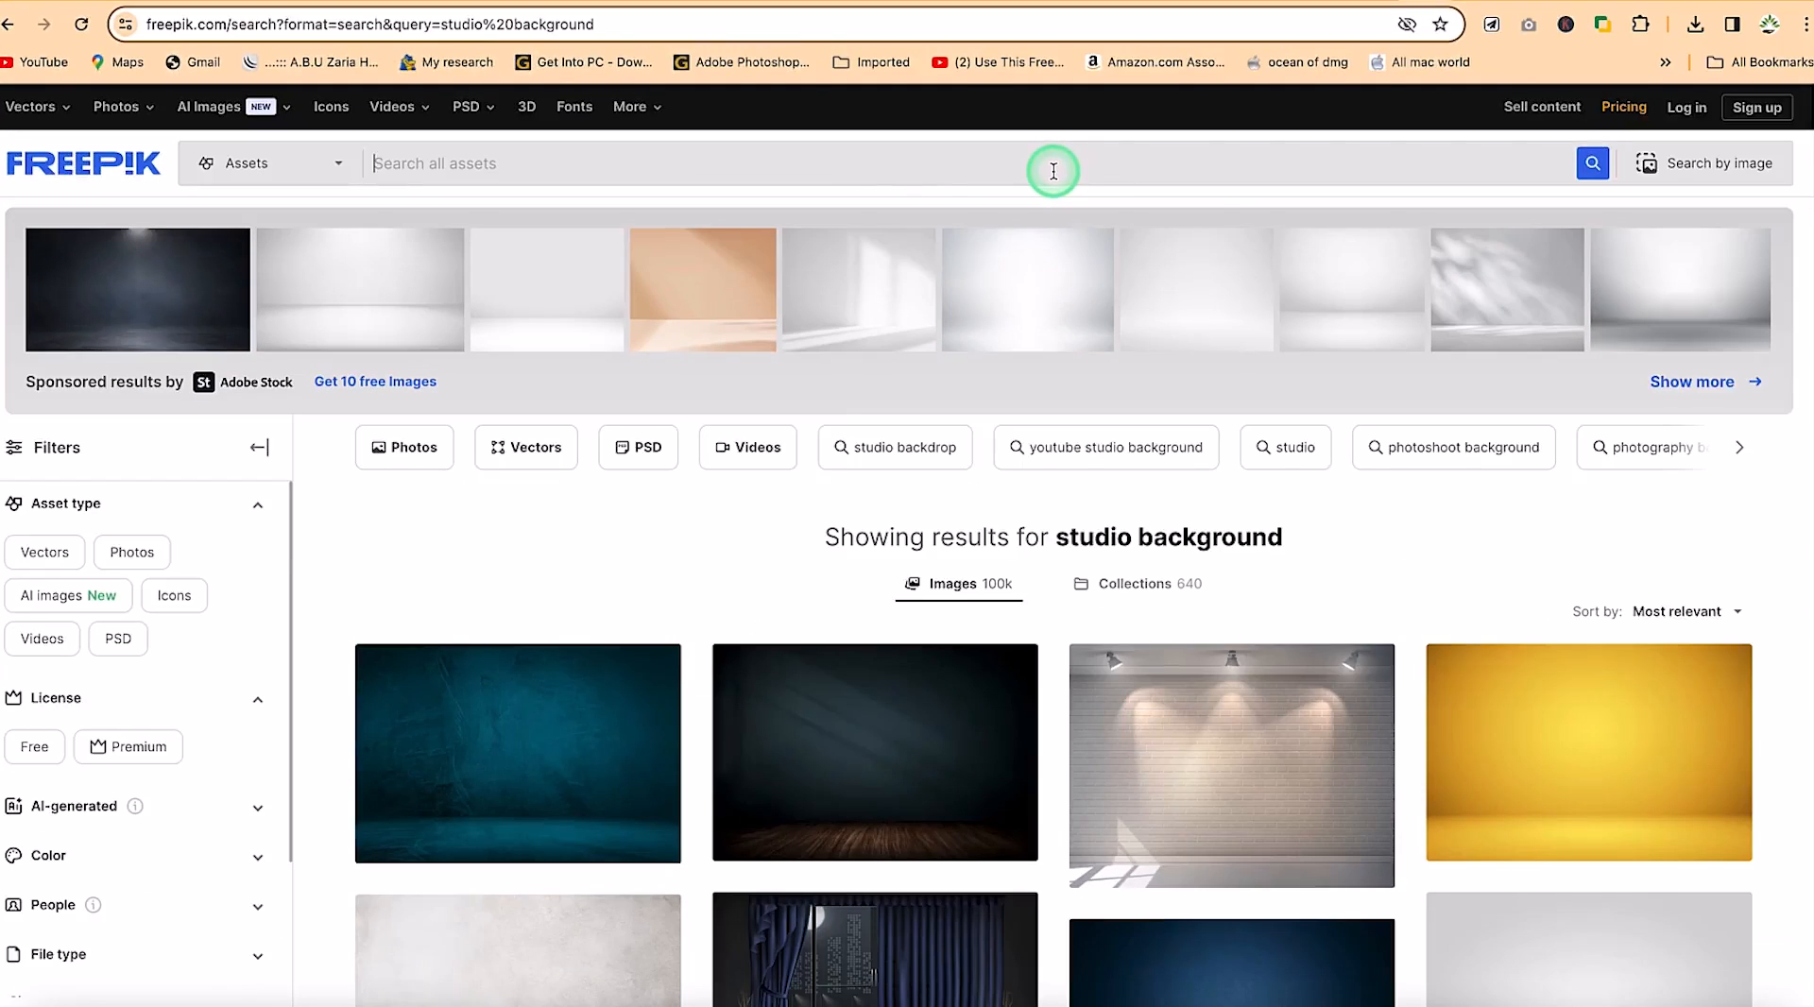
Search Freepik for 'video backgrounds' and browse the image results before returning to CapCut
{"action": "type", "text": "eo bakc"}
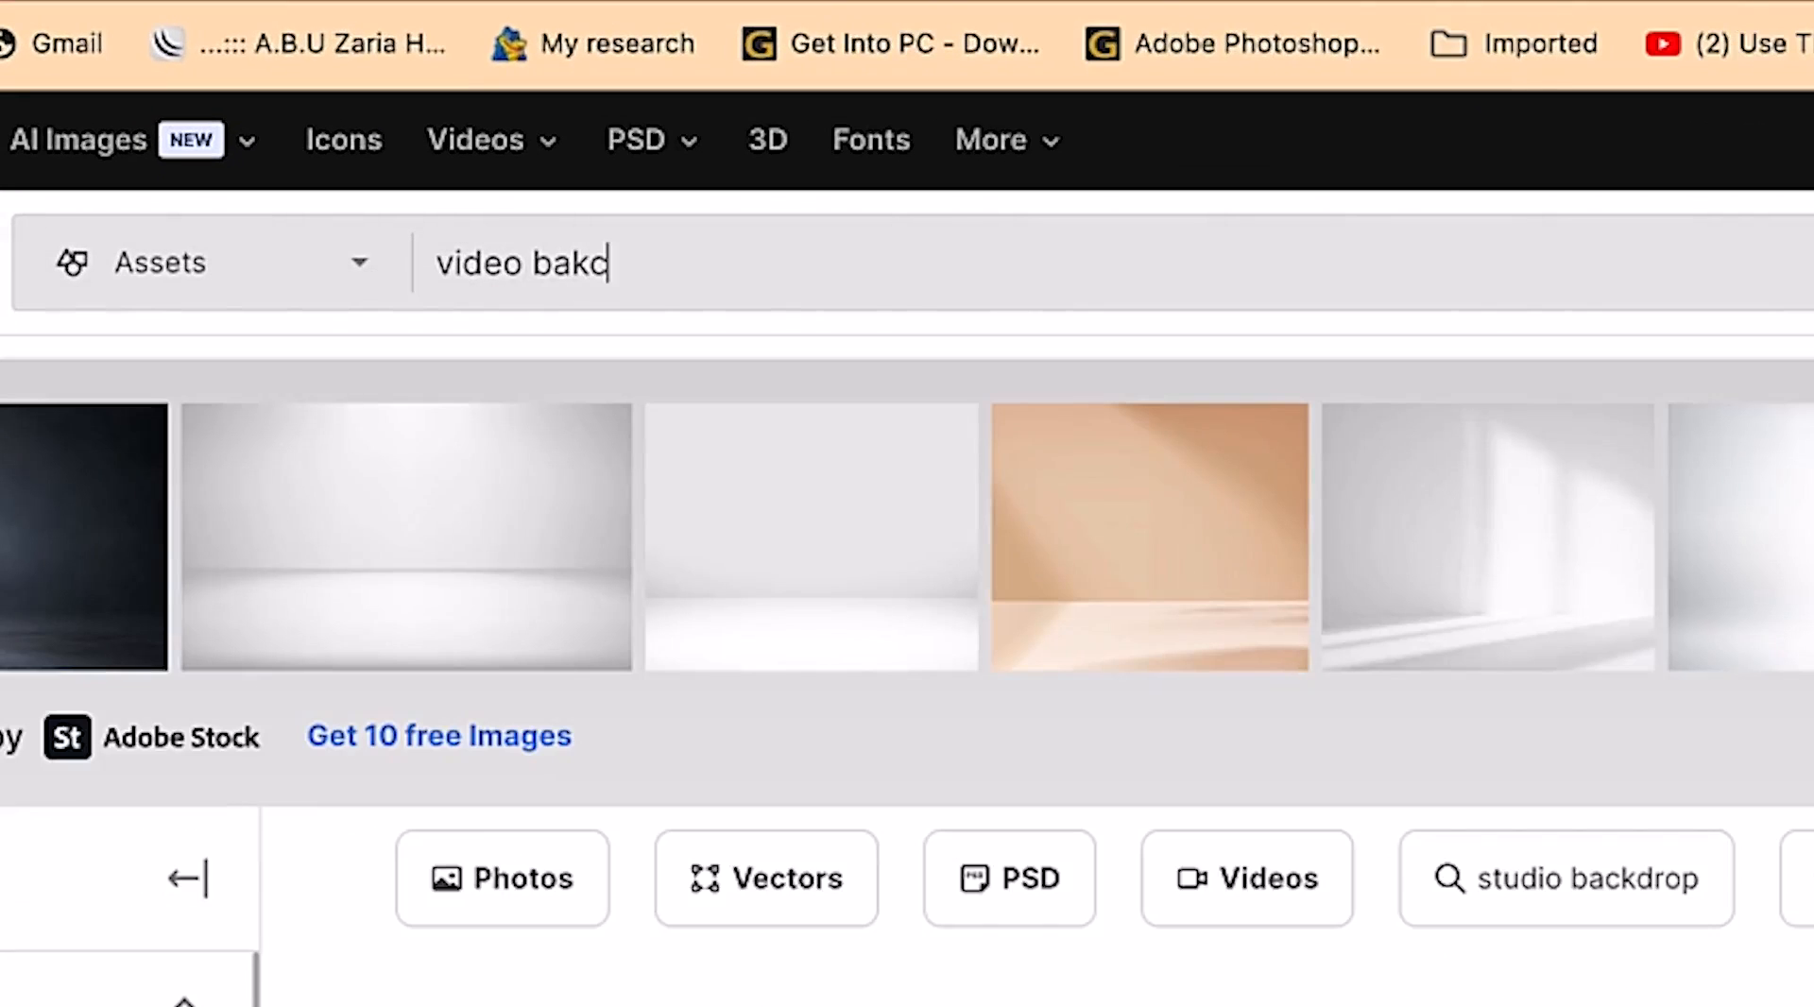
{"action": "type", "text": "ground"}
{"action": "type", "text": "s"}
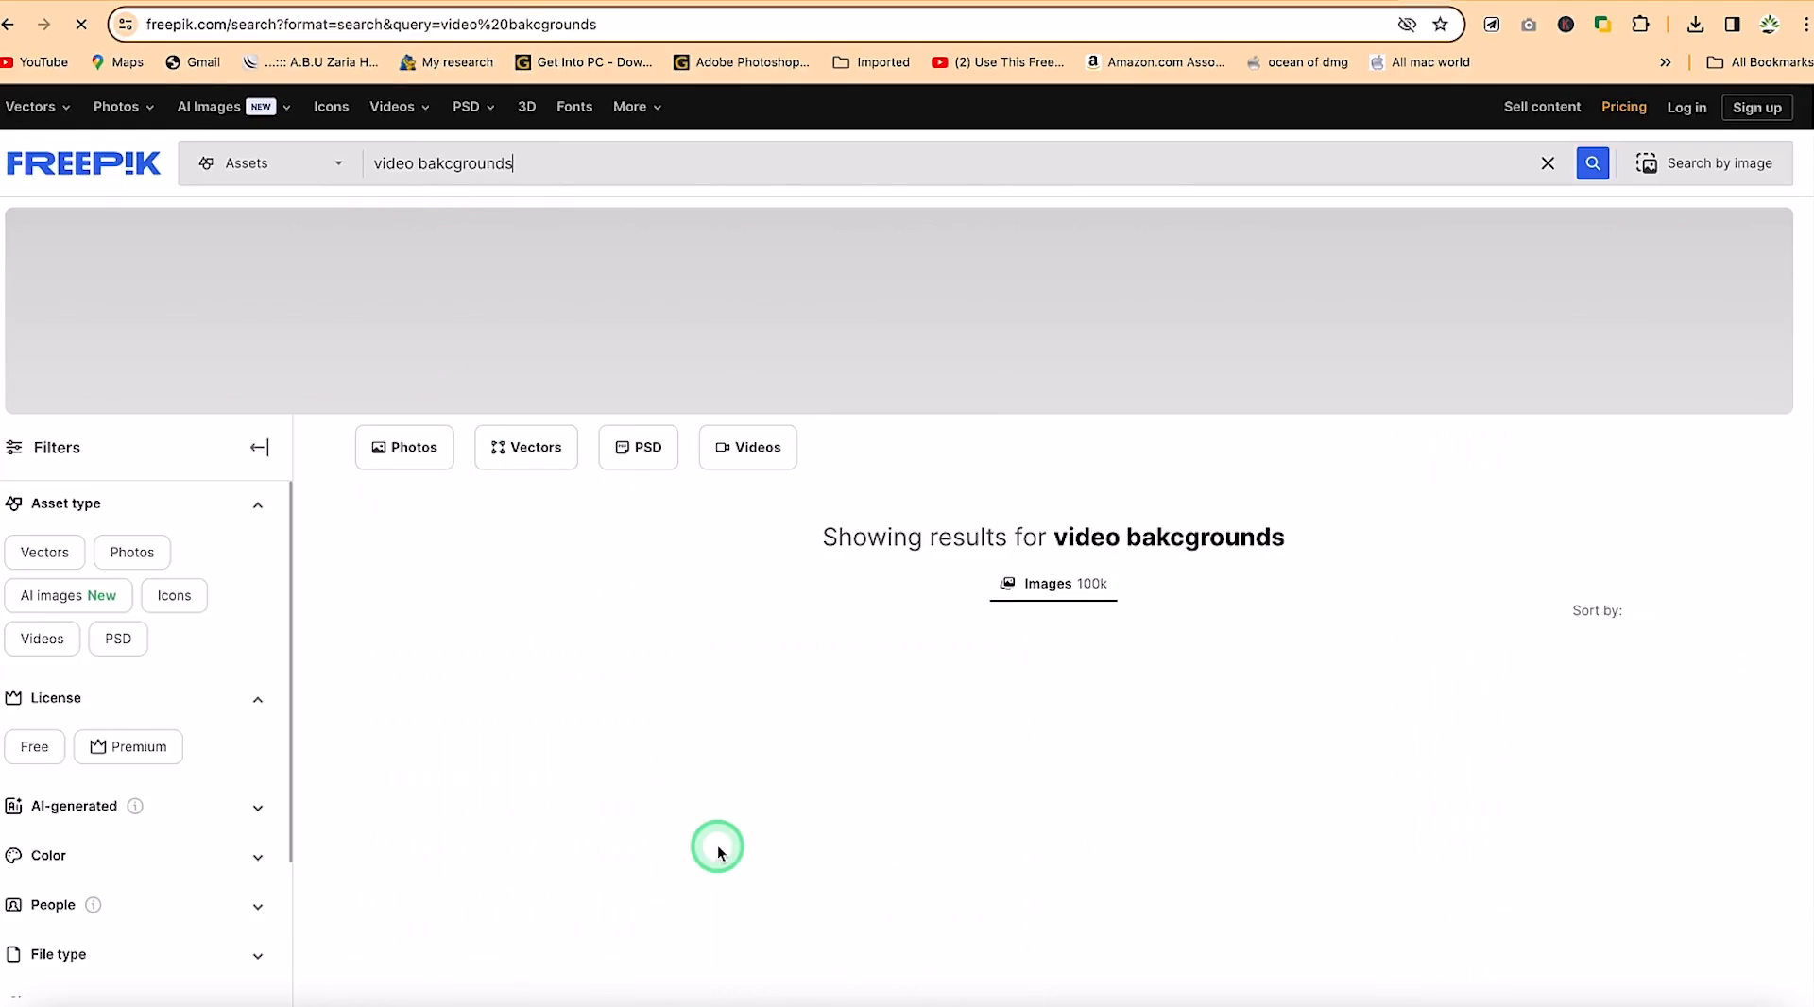
{"action": "scroll", "coordinate": [728, 849], "scroll_direction": "down", "scroll_amount": 10}
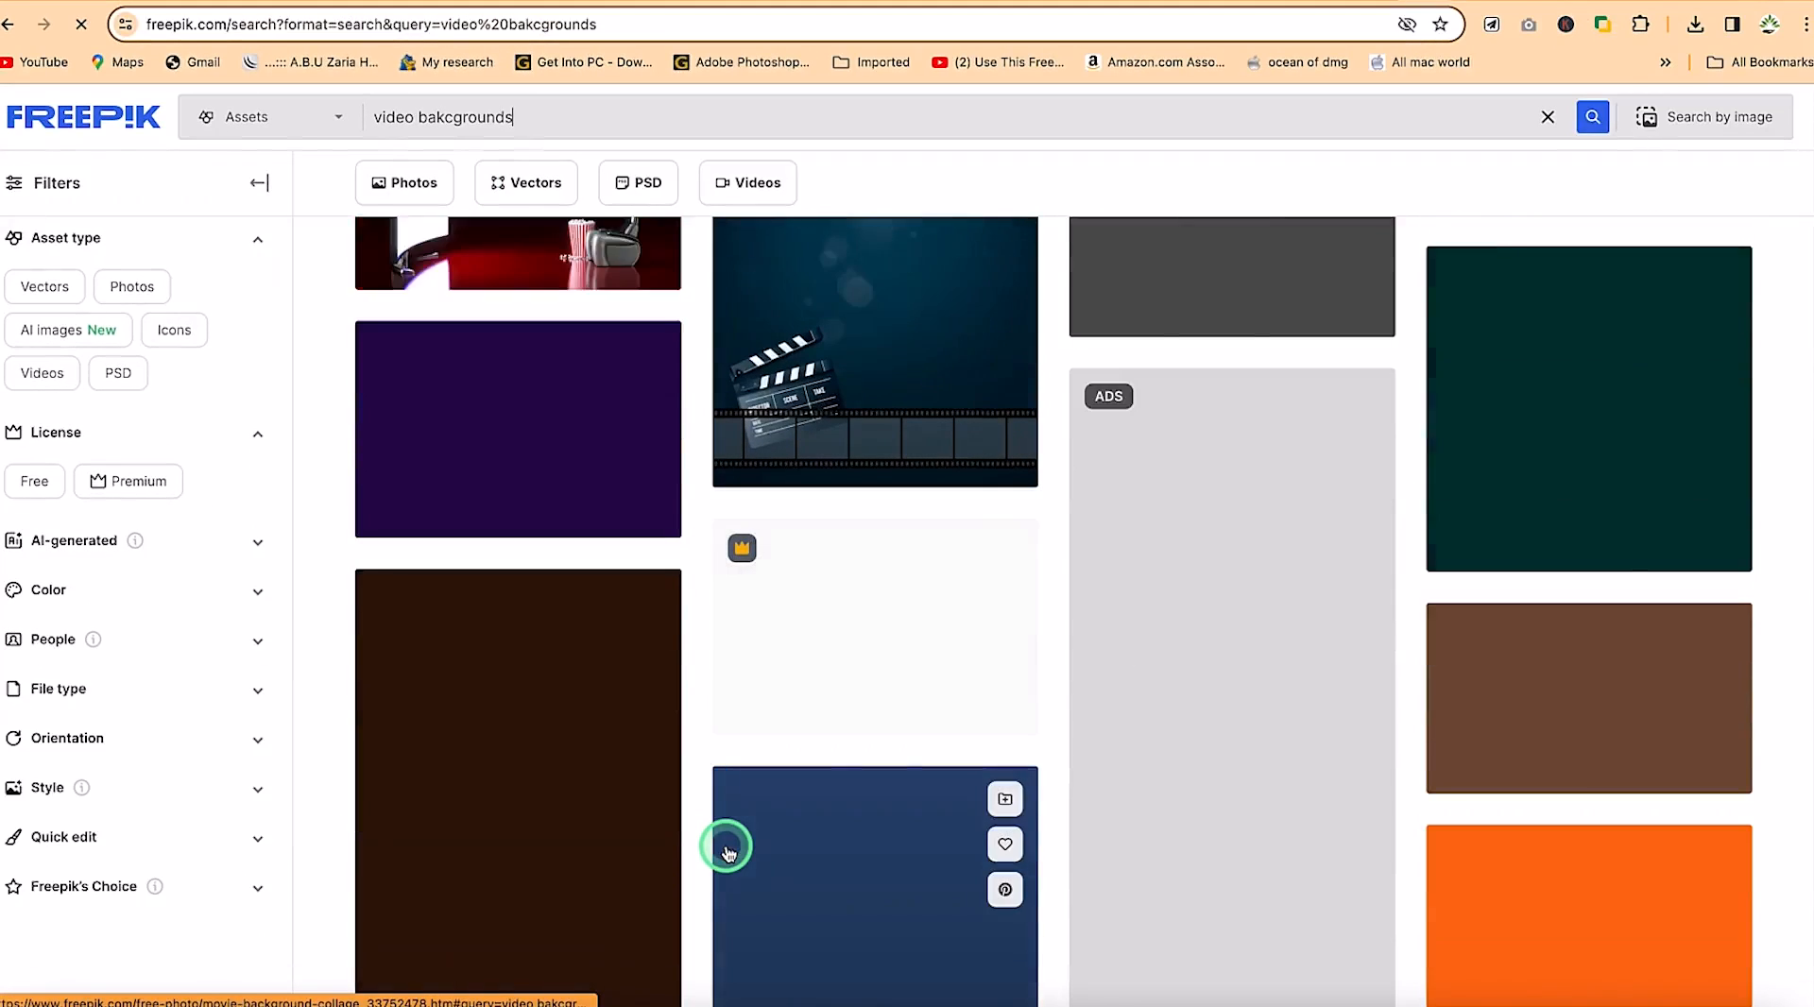
{"action": "scroll", "coordinate": [729, 854], "scroll_direction": "up", "scroll_amount": 7}
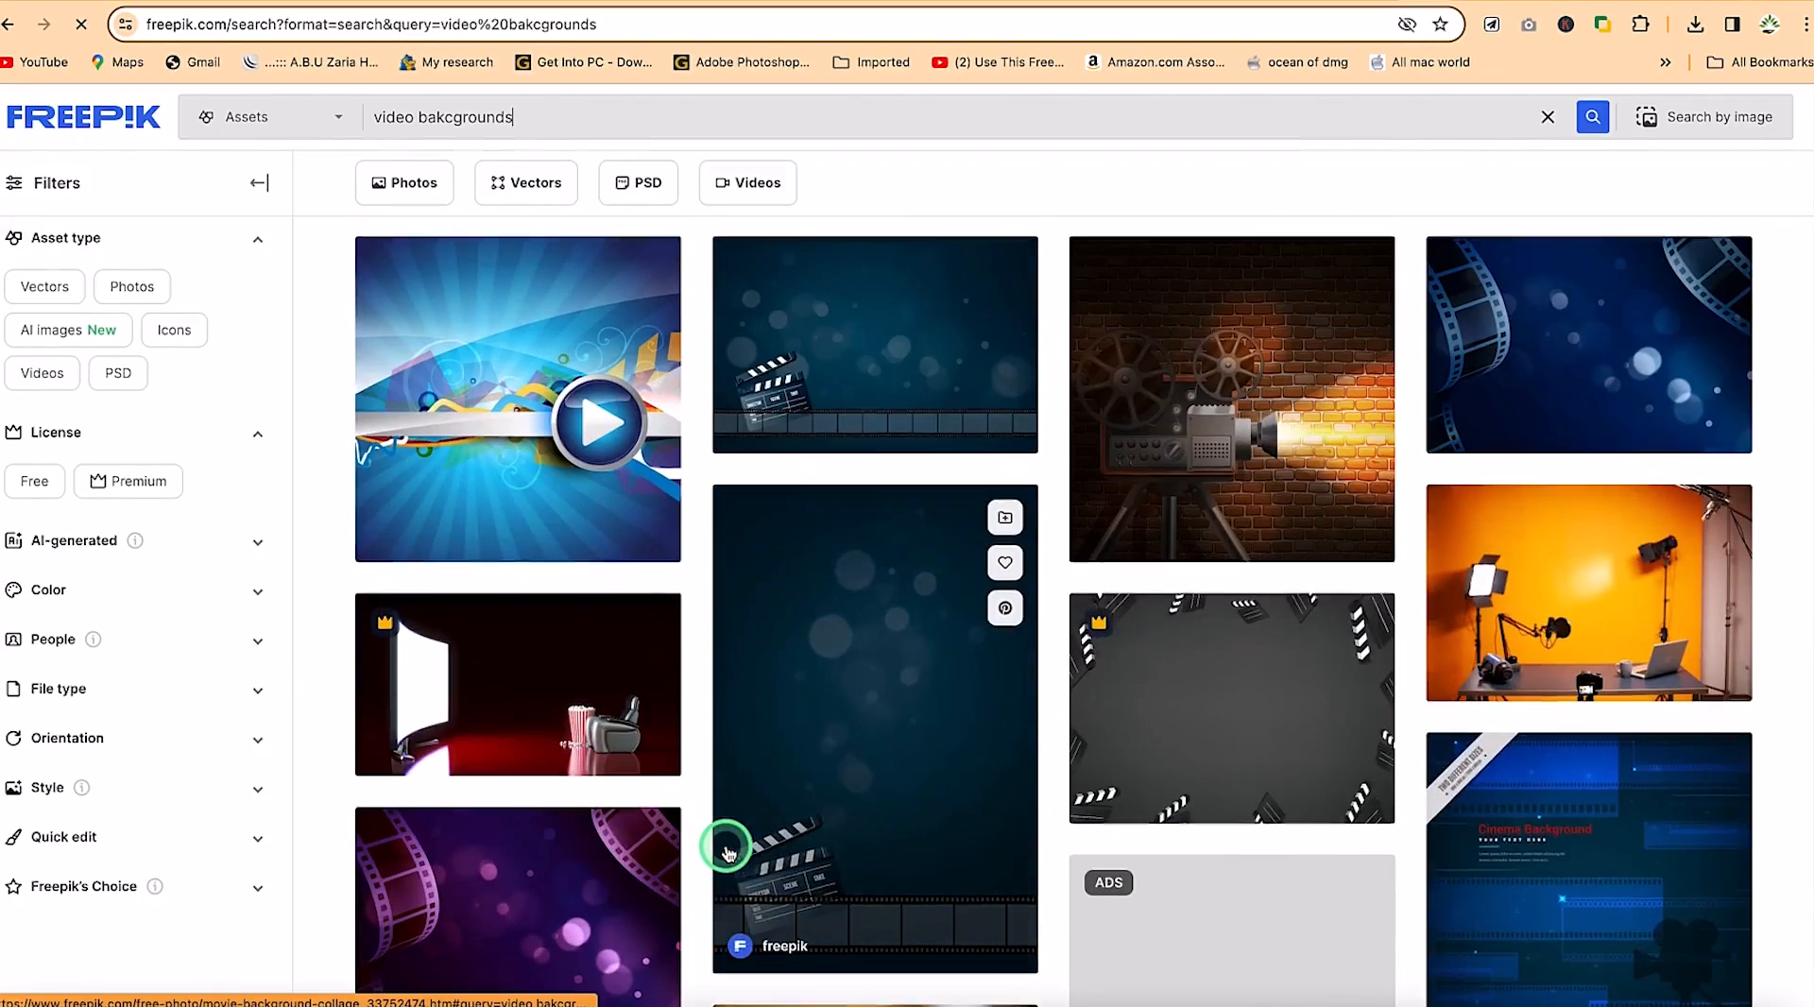
{"action": "scroll", "coordinate": [729, 855], "scroll_direction": "up", "scroll_amount": 4}
{"action": "scroll", "coordinate": [1247, 842], "scroll_direction": "down", "scroll_amount": 1}
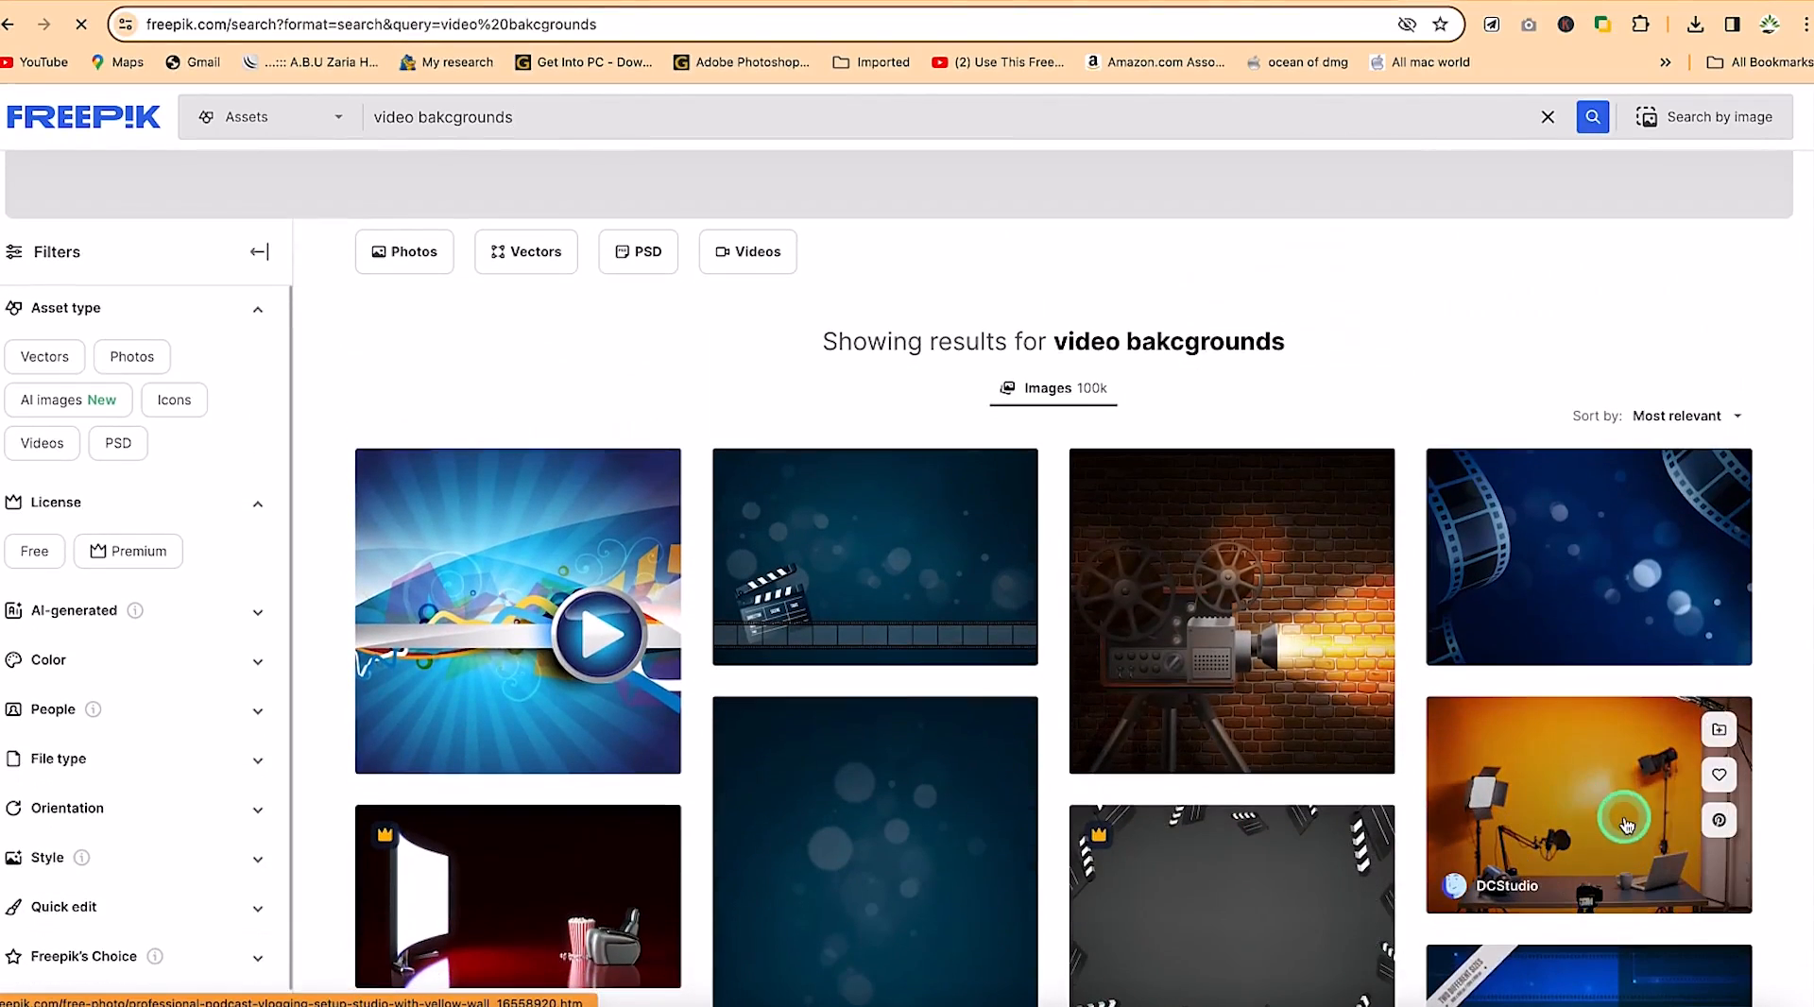
{"action": "scroll", "coordinate": [1615, 806], "scroll_direction": "down", "scroll_amount": 3}
{"action": "scroll", "coordinate": [967, 640], "scroll_direction": "down", "scroll_amount": 12}
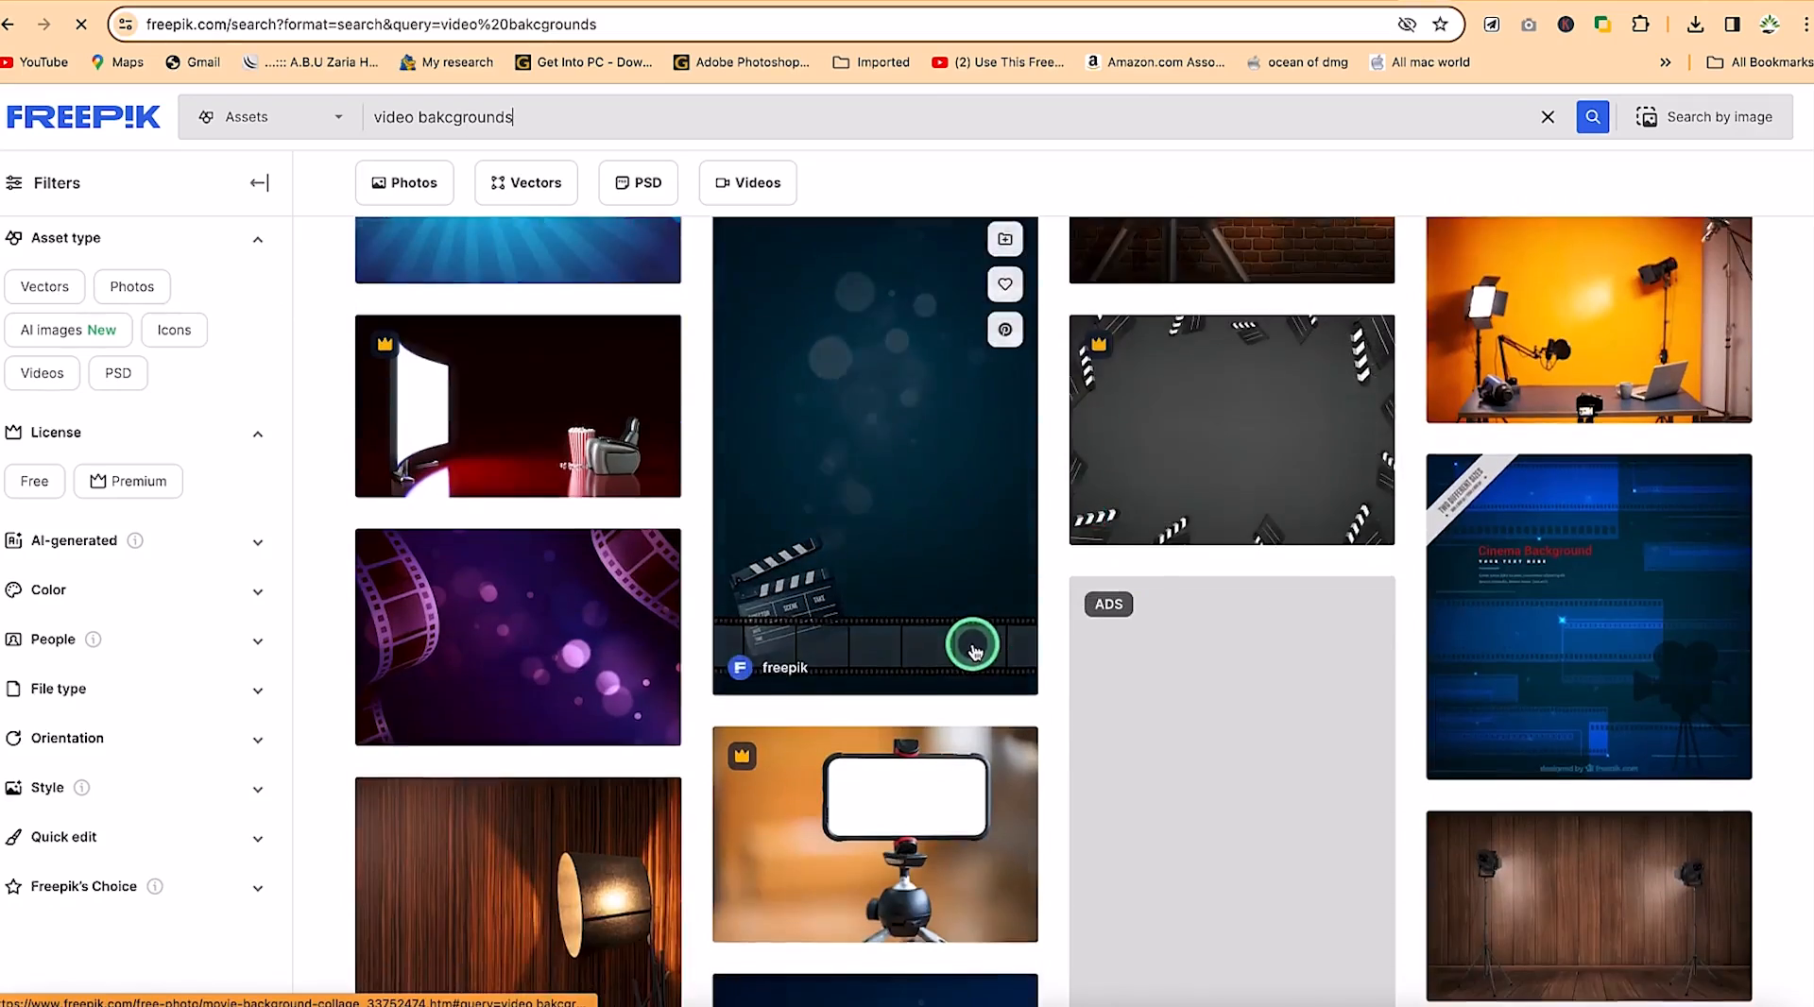
{"action": "scroll", "coordinate": [973, 650], "scroll_direction": "down", "scroll_amount": 3}
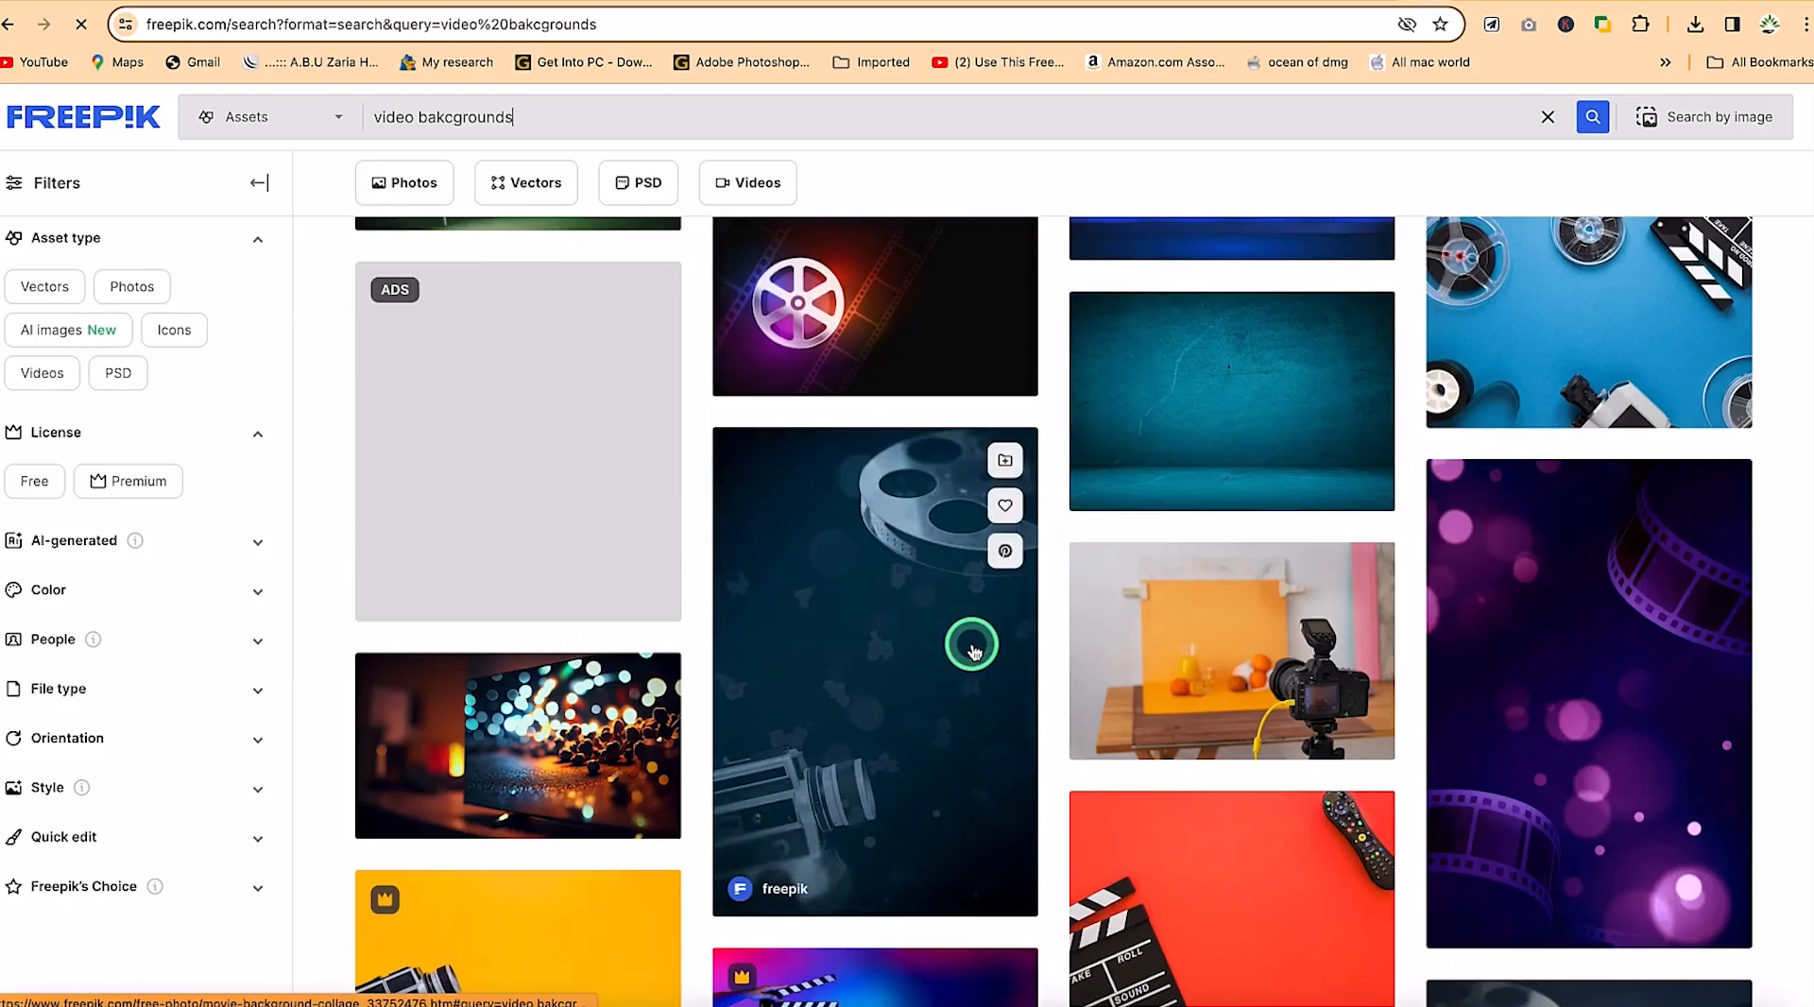
{"action": "scroll", "coordinate": [1041, 728], "scroll_direction": "down", "scroll_amount": 10}
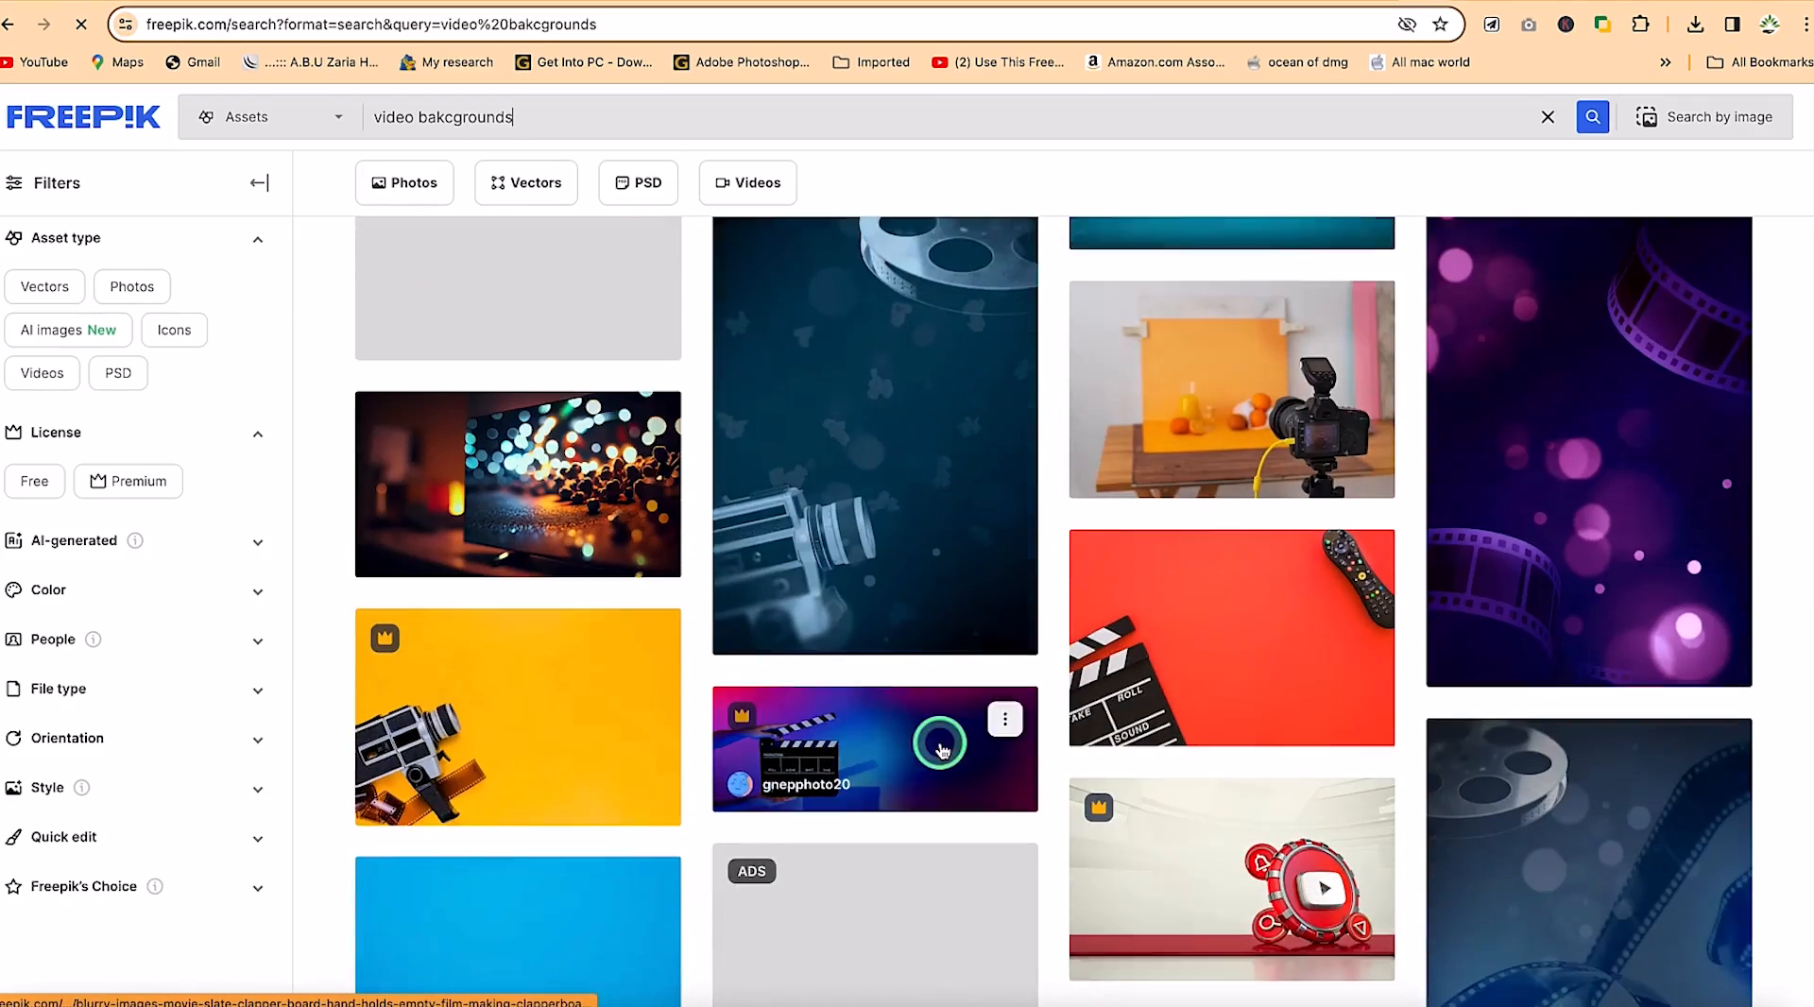
{"action": "scroll", "coordinate": [939, 744], "scroll_direction": "down", "scroll_amount": 4}
{"action": "scroll", "coordinate": [1040, 699], "scroll_direction": "up", "scroll_amount": 1}
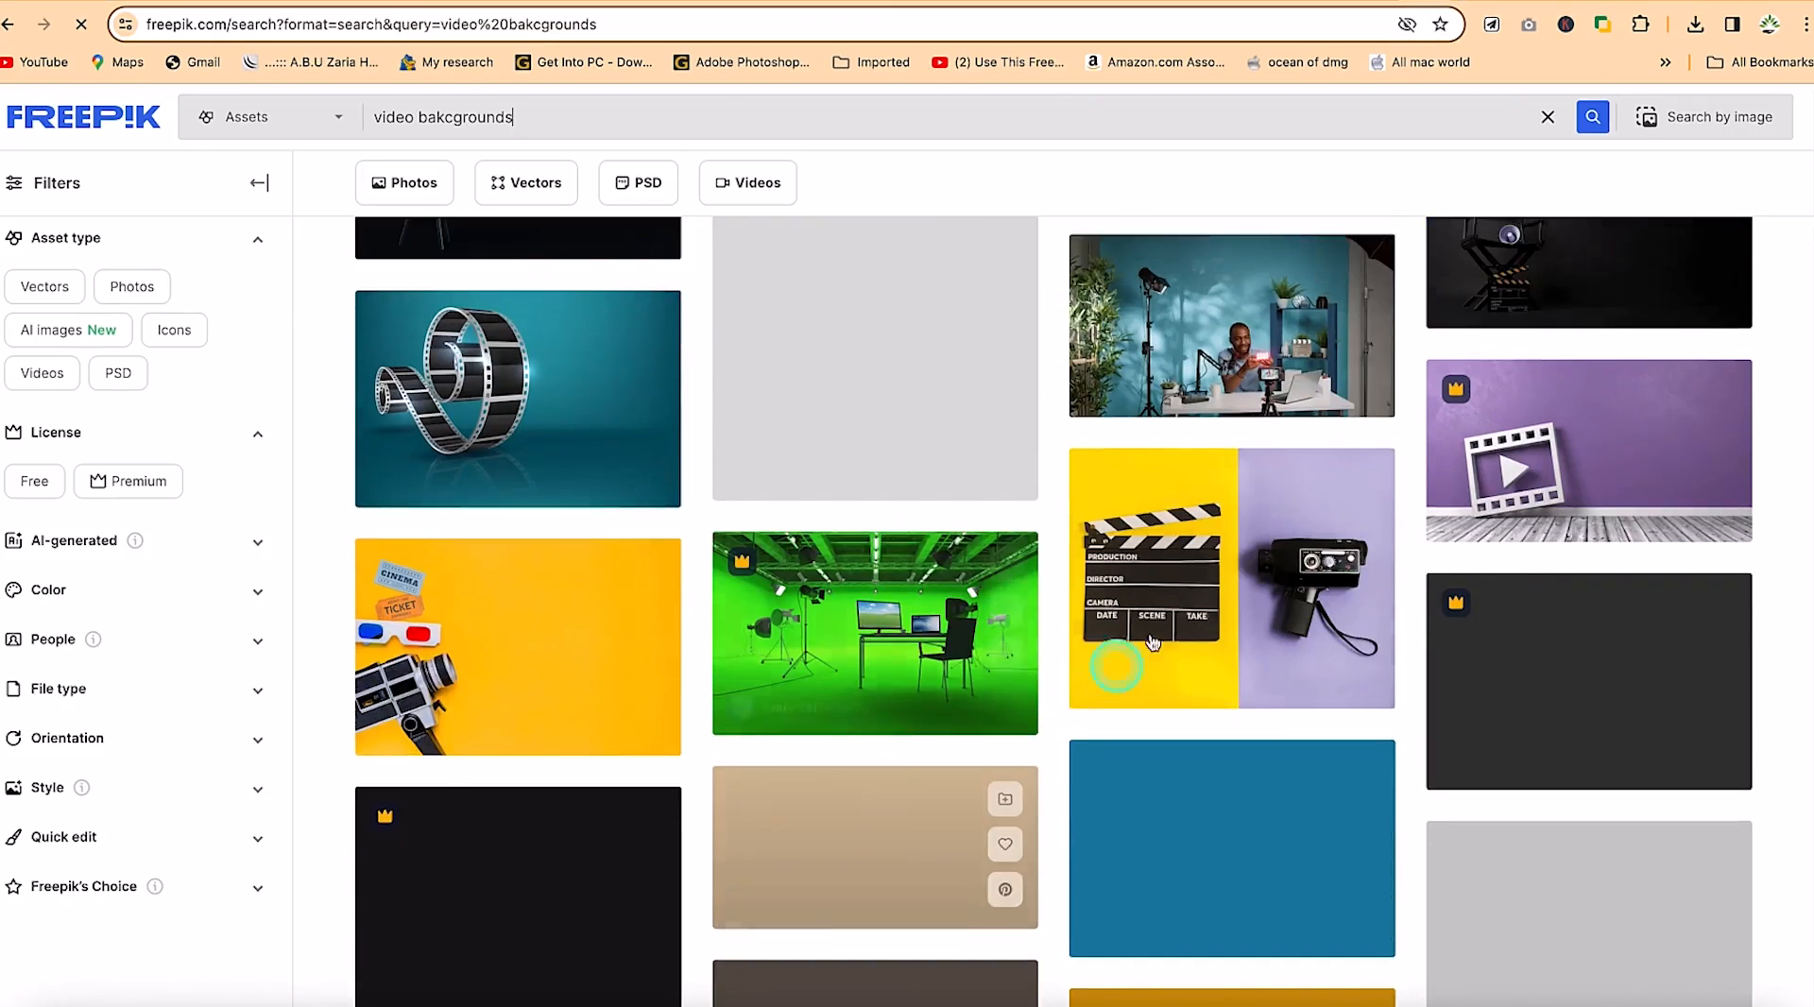
{"action": "scroll", "coordinate": [944, 453], "scroll_direction": "down", "scroll_amount": 3}
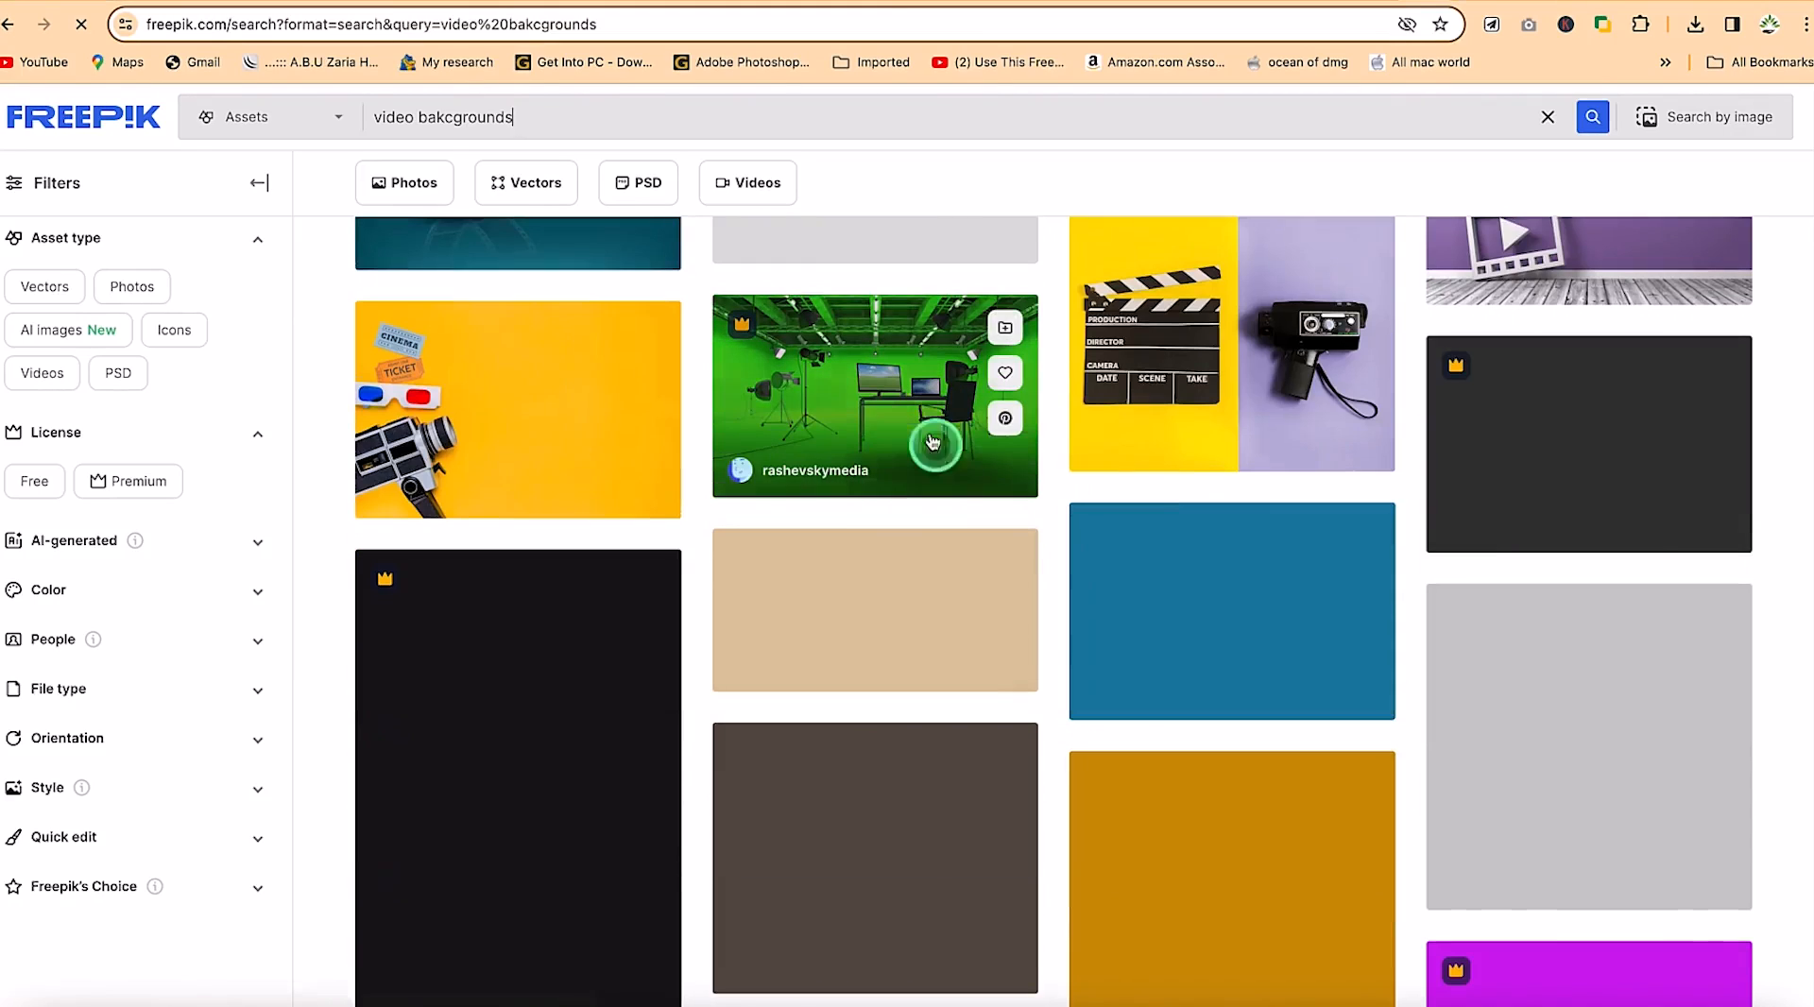
{"action": "scroll", "coordinate": [915, 704], "scroll_direction": "down", "scroll_amount": 3}
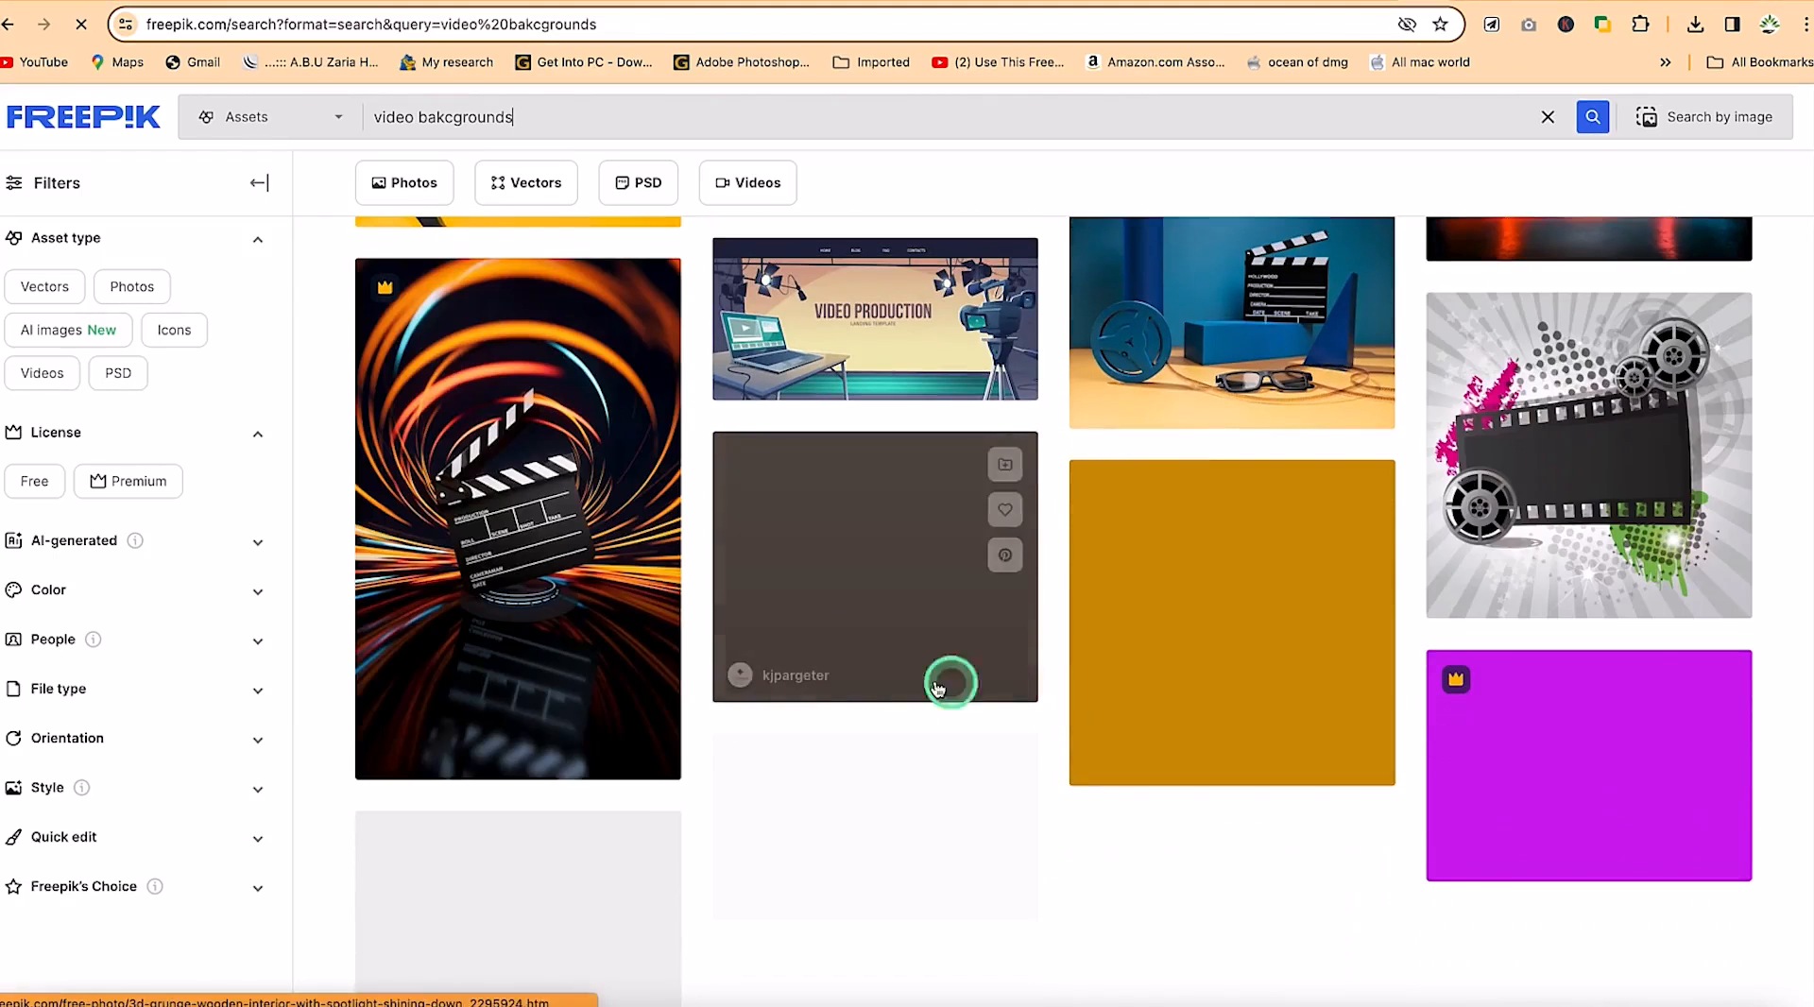
{"action": "scroll", "coordinate": [875, 765], "scroll_direction": "down", "scroll_amount": 5}
{"action": "scroll", "coordinate": [875, 765], "scroll_direction": "up", "scroll_amount": 7}
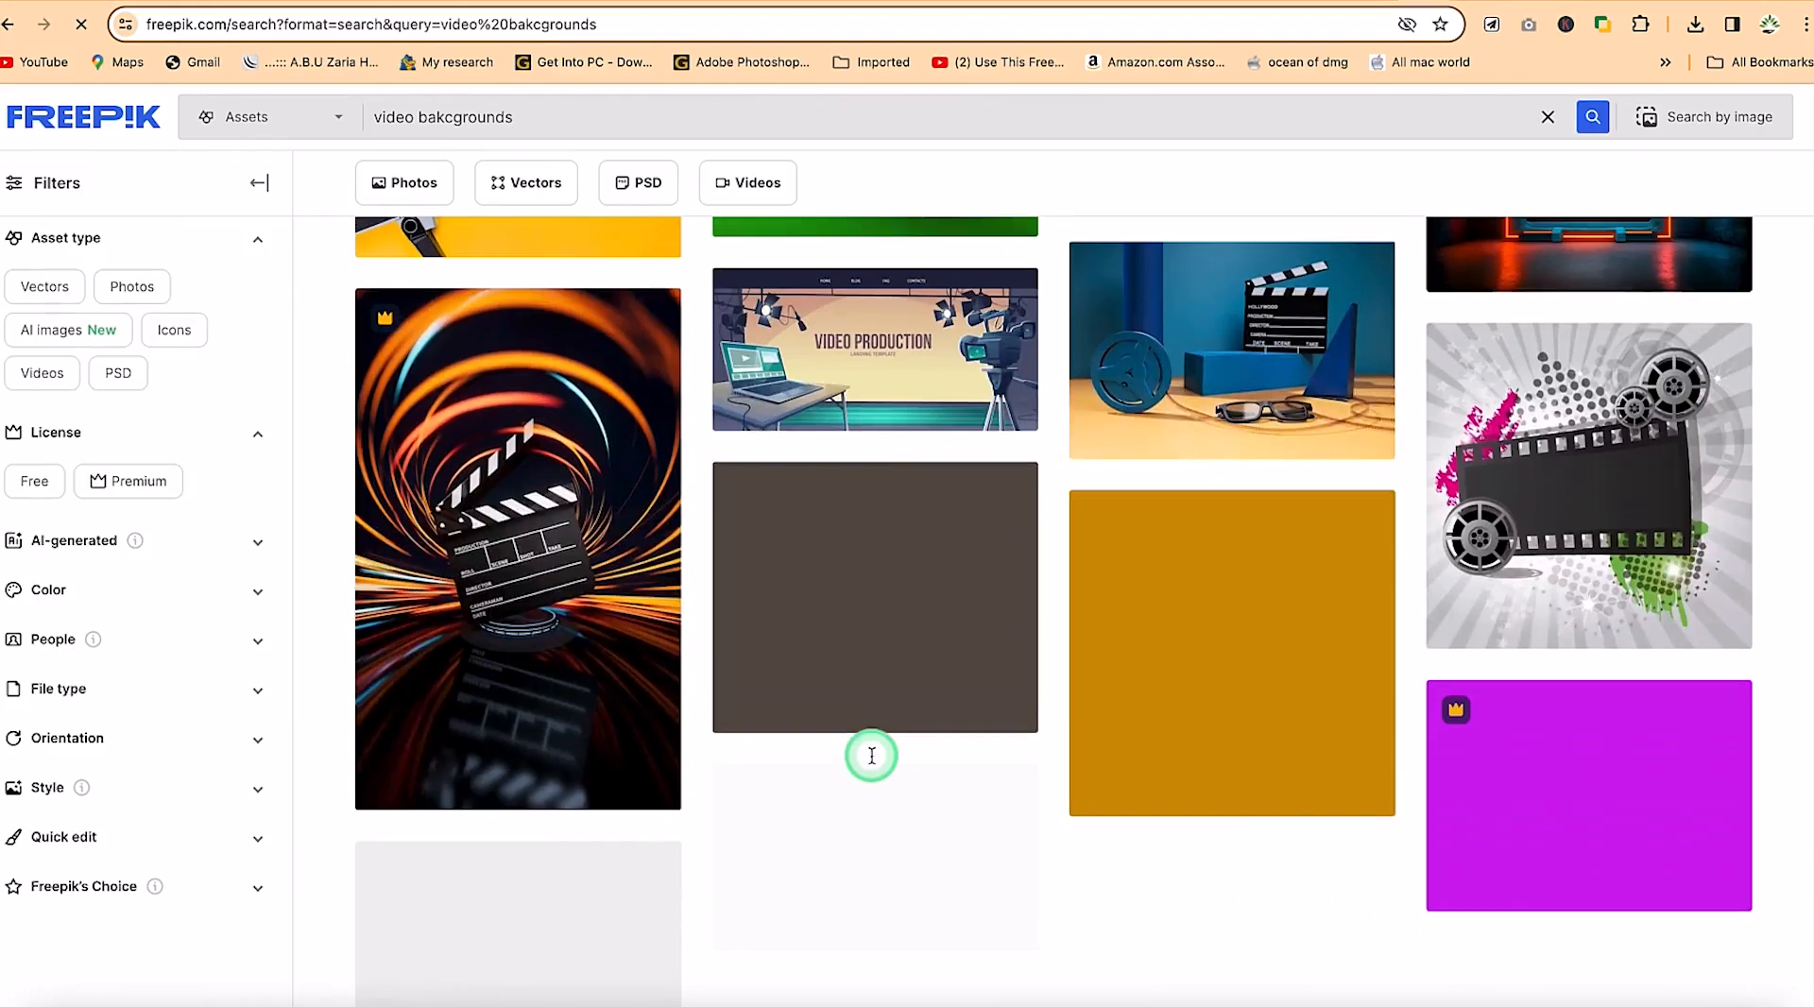
{"action": "scroll", "coordinate": [873, 764], "scroll_direction": "up", "scroll_amount": 3}
{"action": "scroll", "coordinate": [873, 763], "scroll_direction": "down", "scroll_amount": 6}
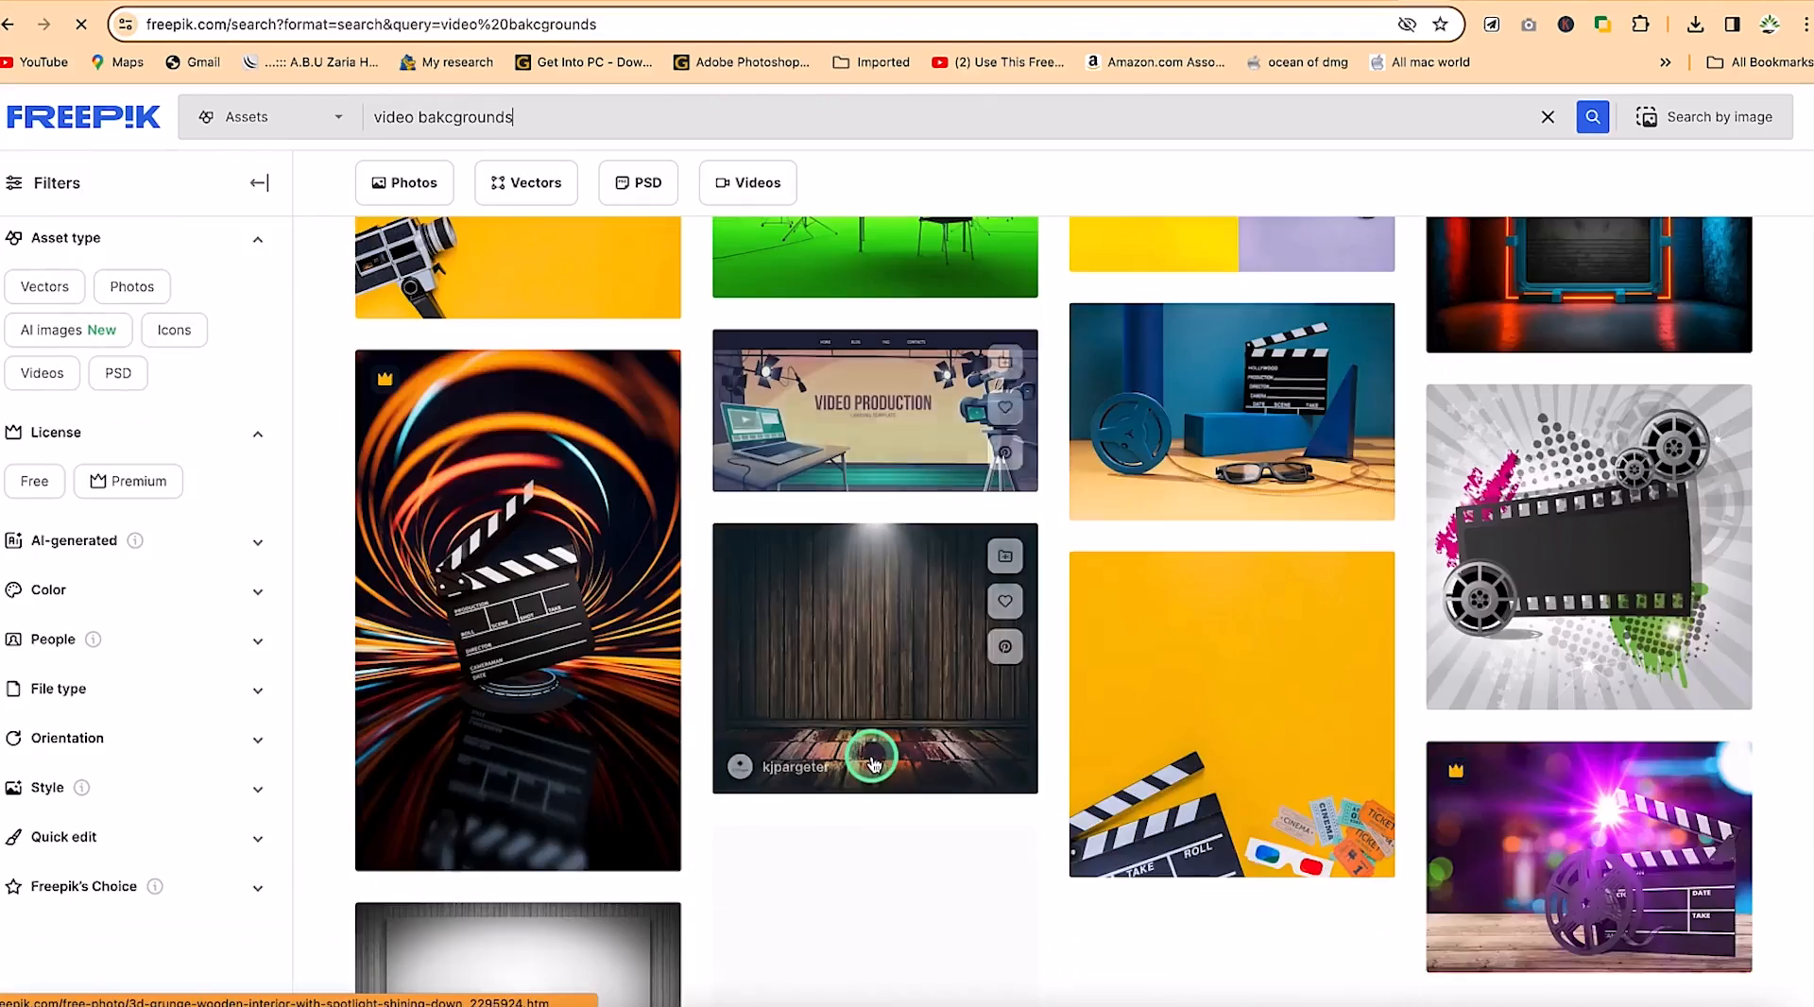
{"action": "scroll", "coordinate": [873, 763], "scroll_direction": "down", "scroll_amount": 10}
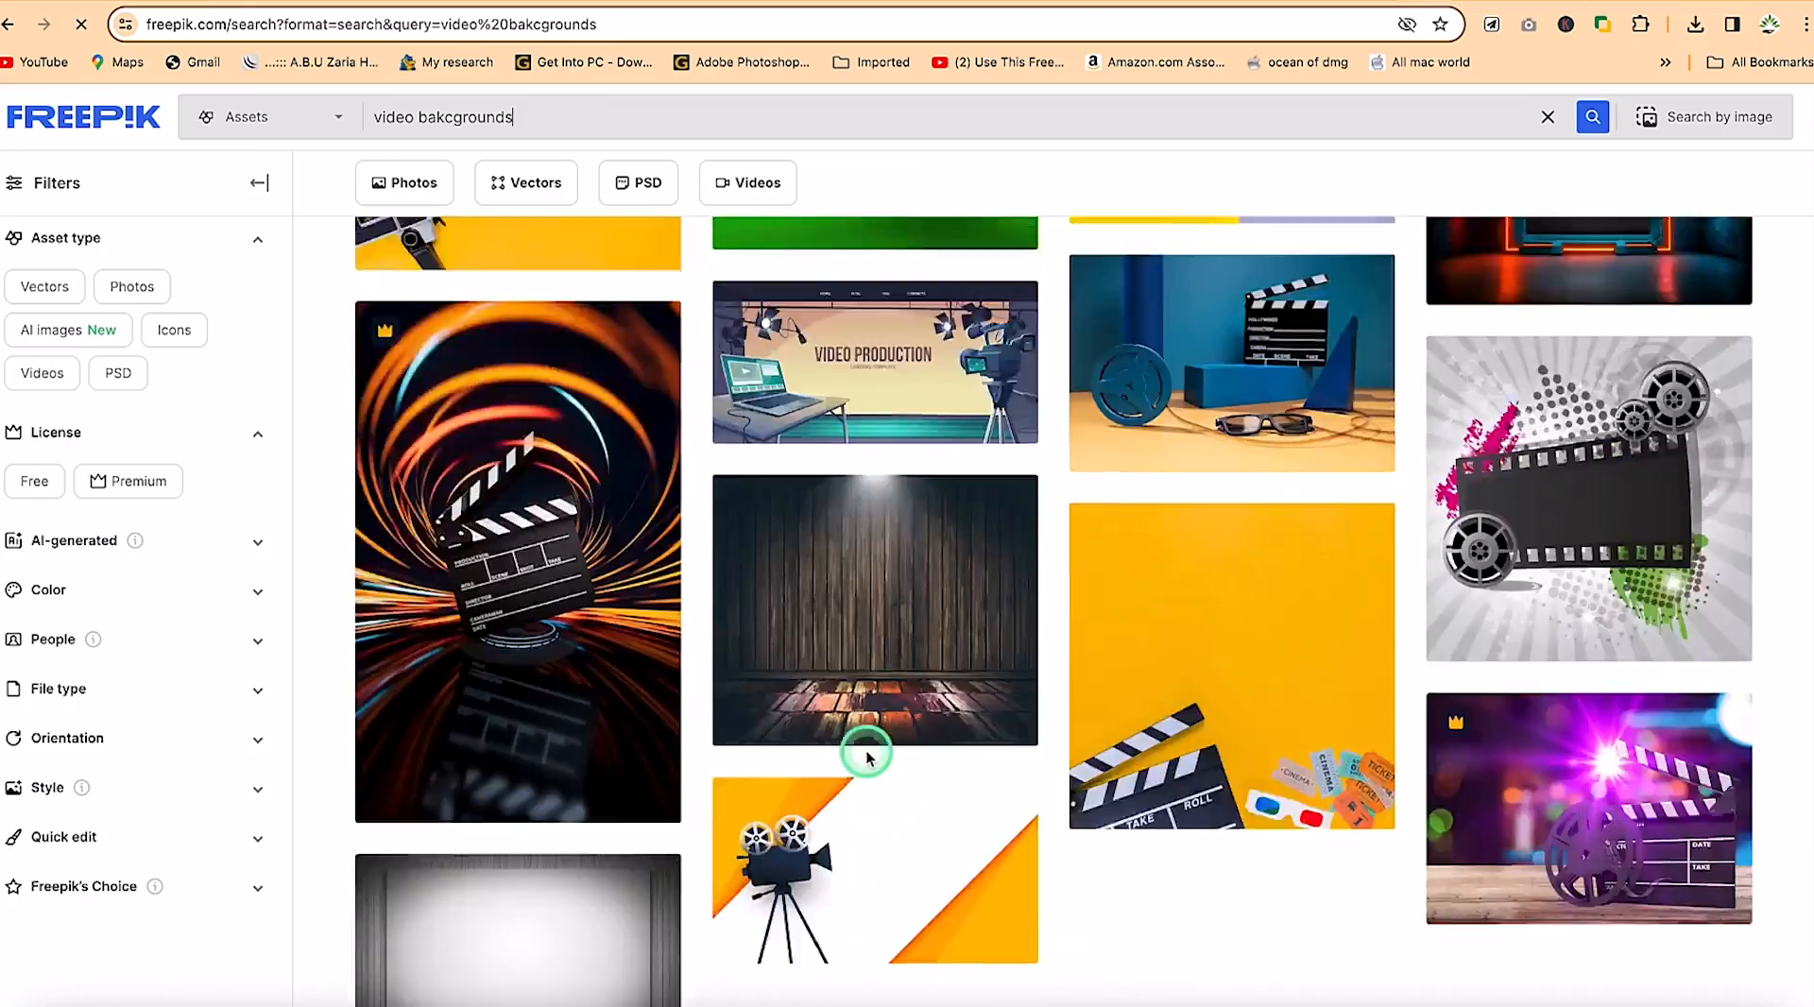
{"action": "scroll", "coordinate": [867, 756], "scroll_direction": "up", "scroll_amount": 15}
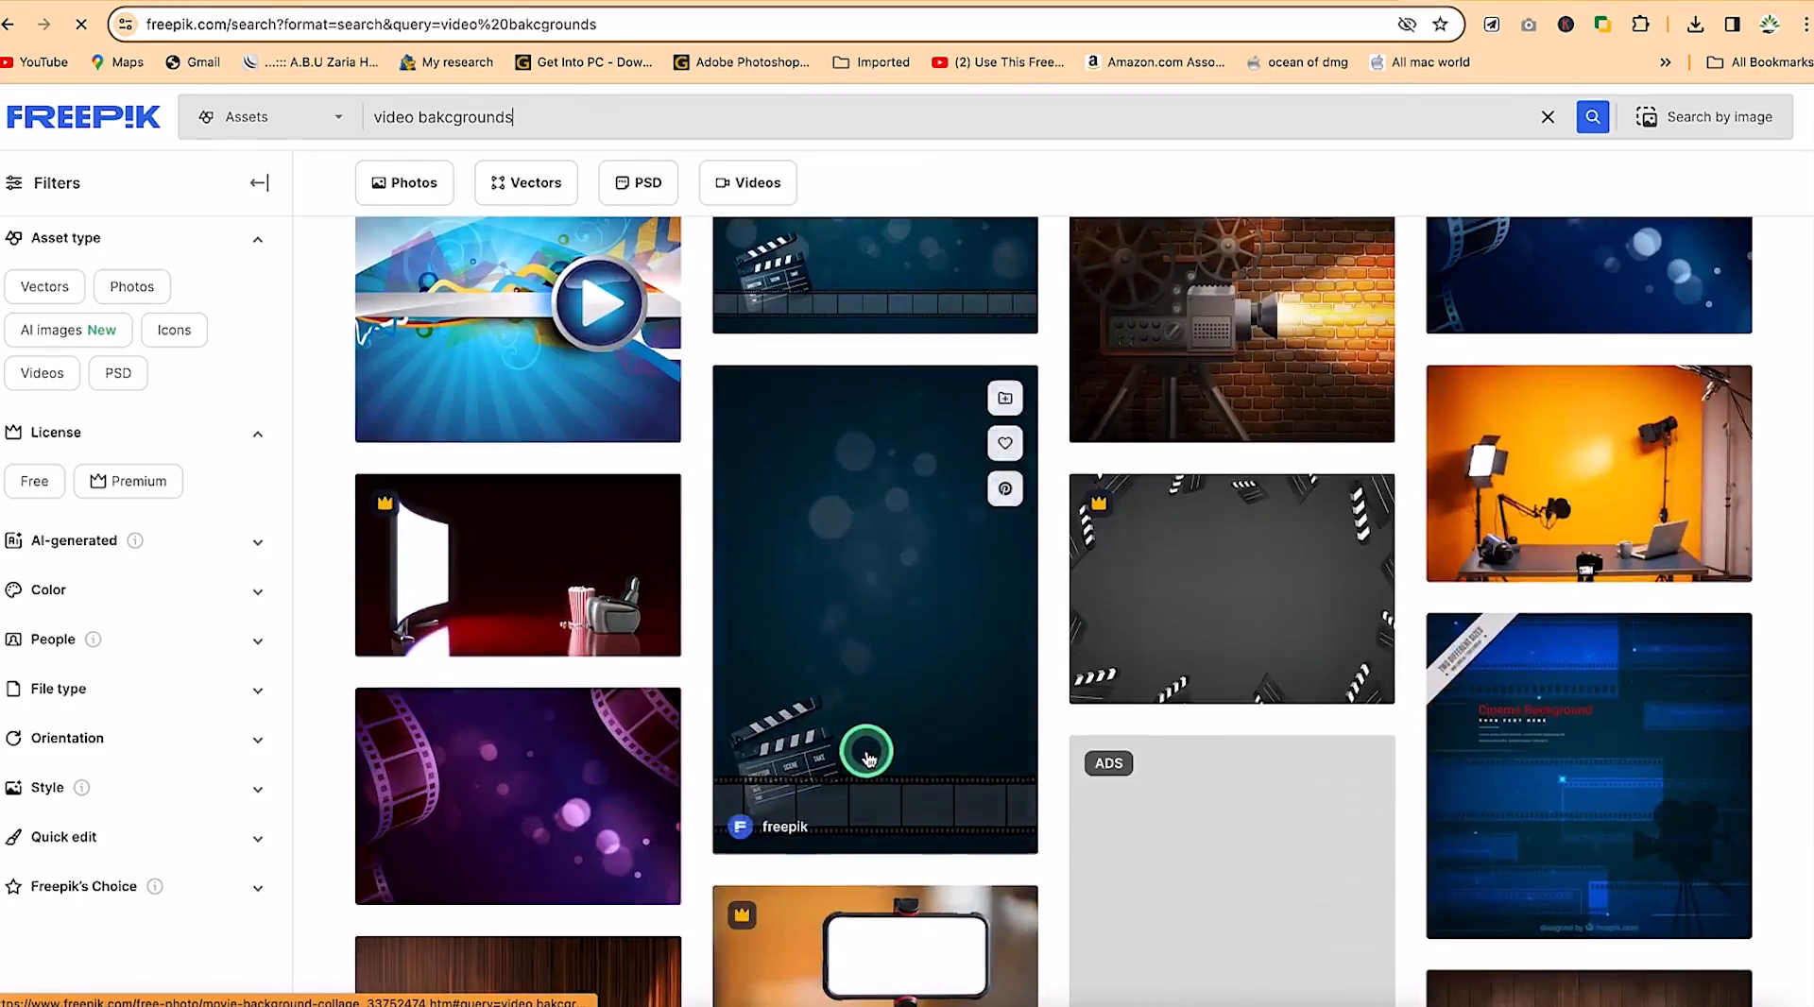
{"action": "scroll", "coordinate": [868, 756], "scroll_direction": "down", "scroll_amount": 3}
{"action": "scroll", "coordinate": [868, 756], "scroll_direction": "down", "scroll_amount": 2}
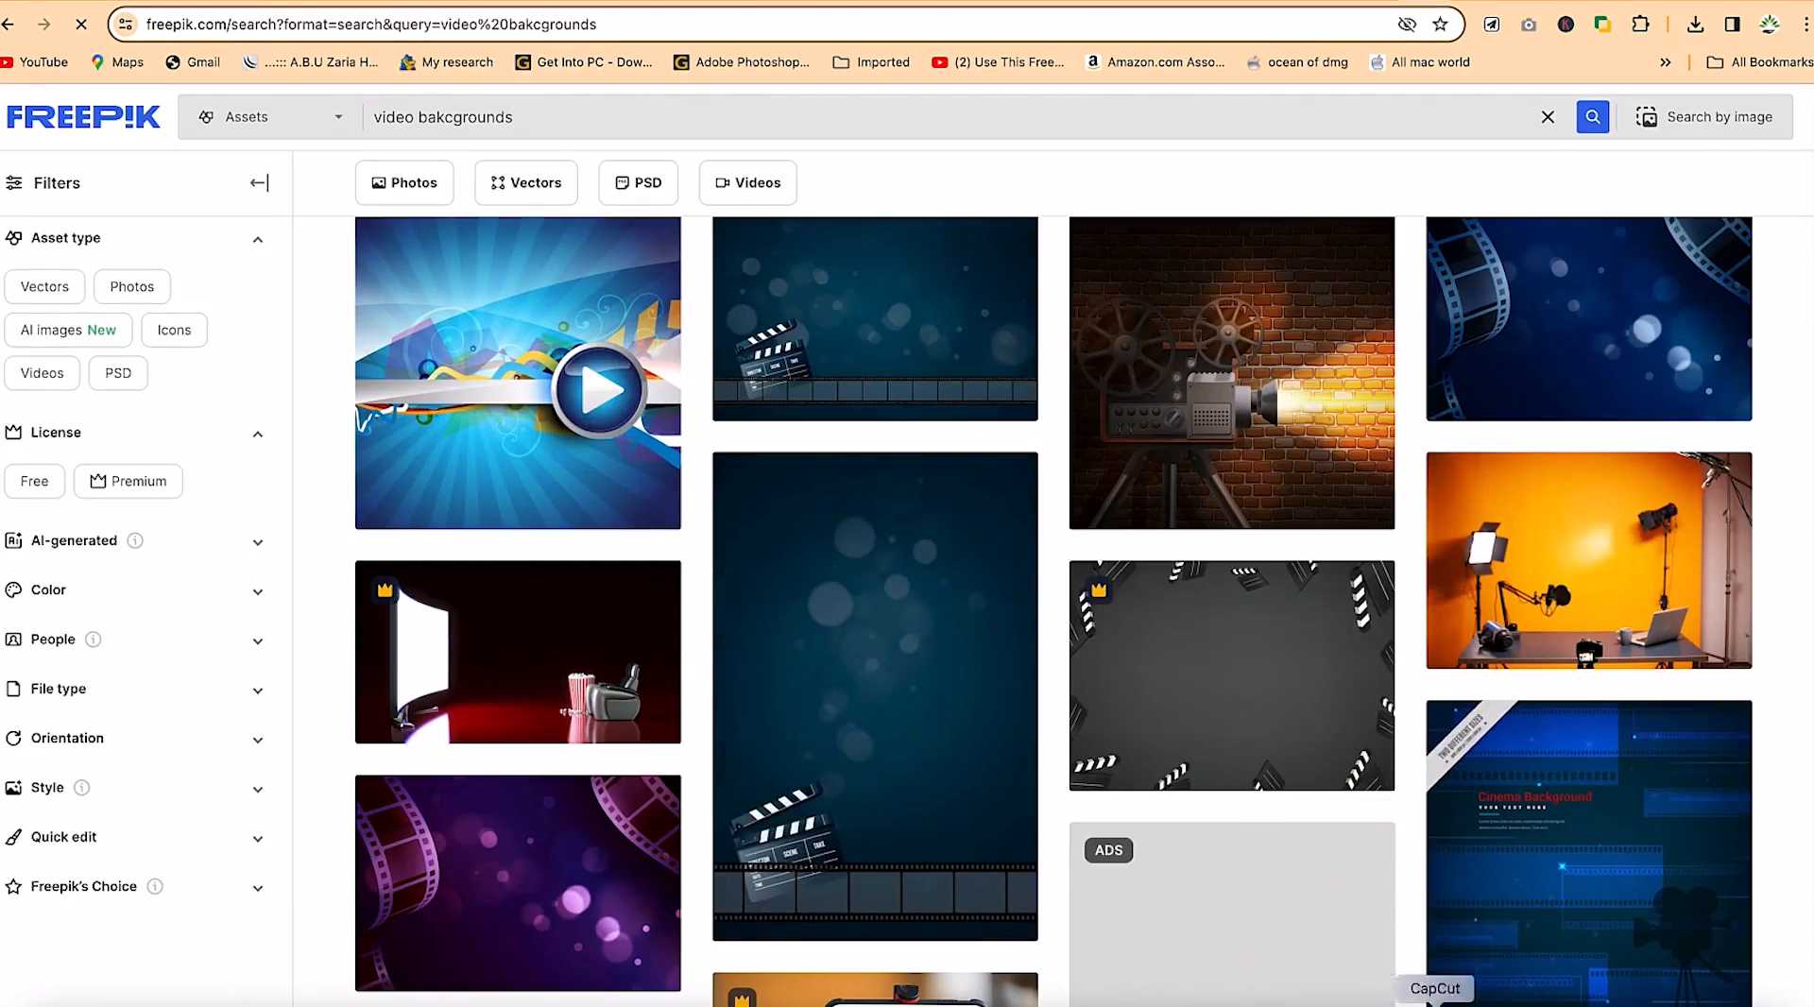
{"action": "left_click", "coordinate": [1436, 1005]}
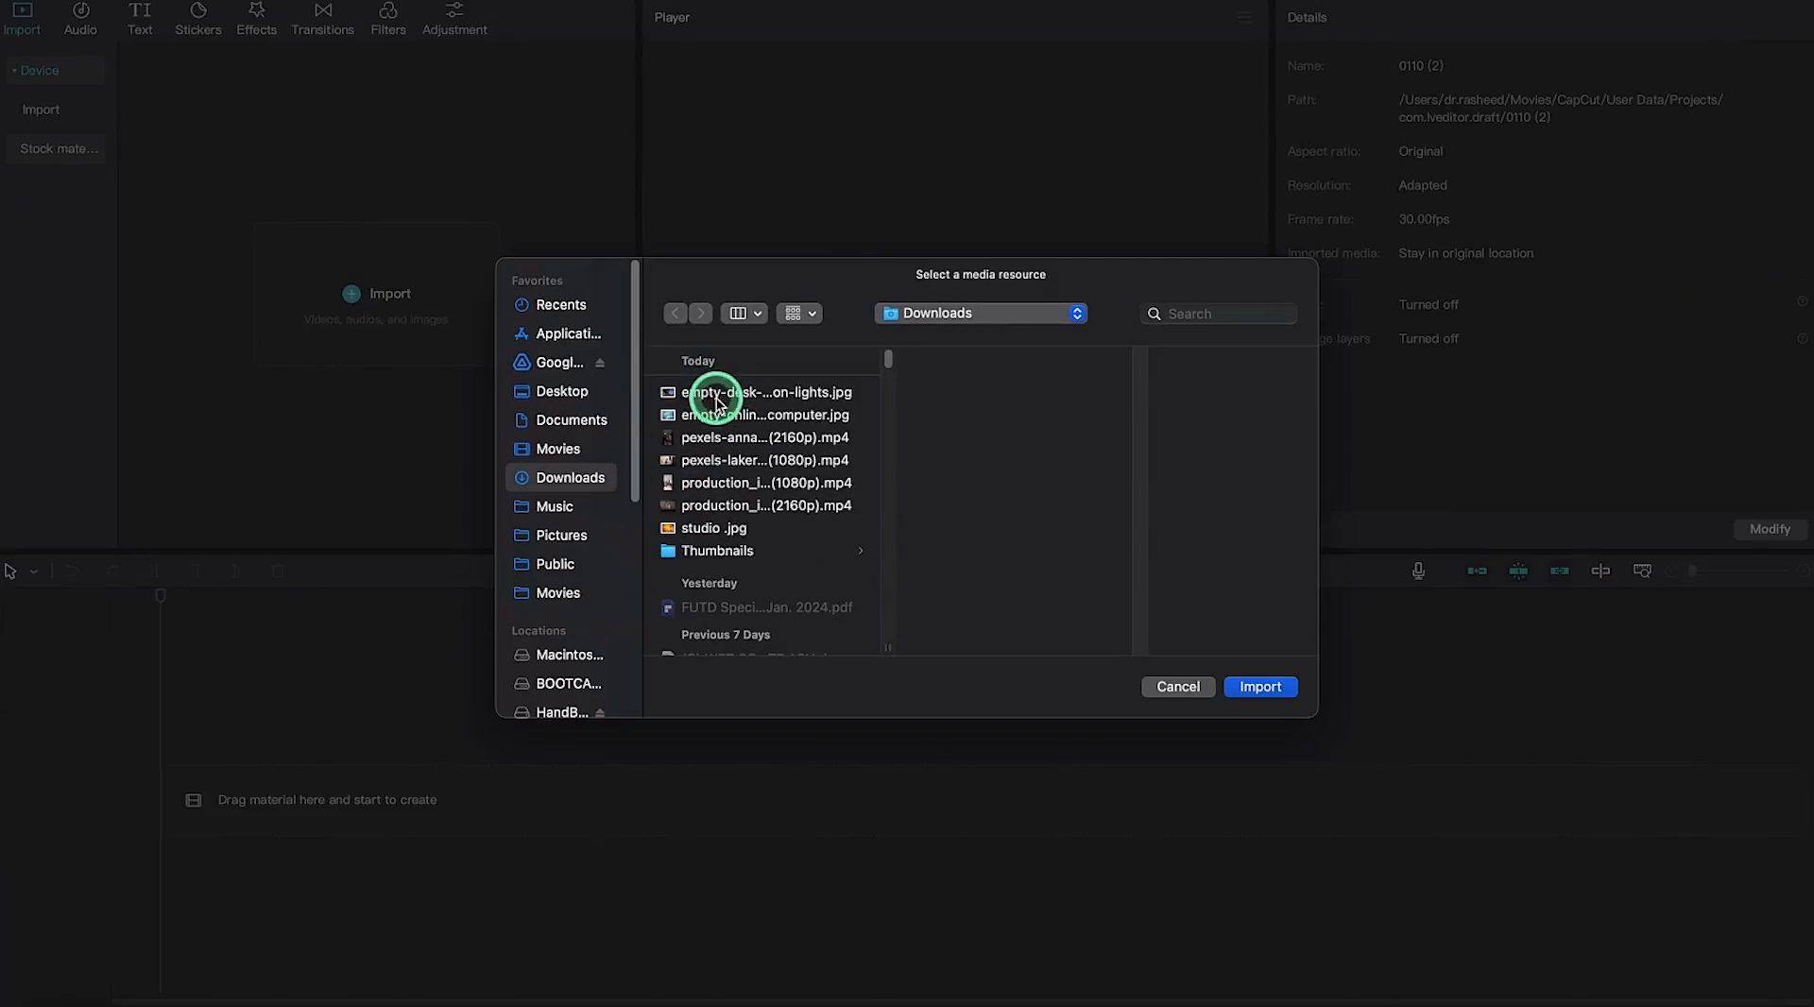
Import the blue radio studio image from Downloads and place it on the timeline
{"action": "left_click", "coordinate": [1469, 651]}
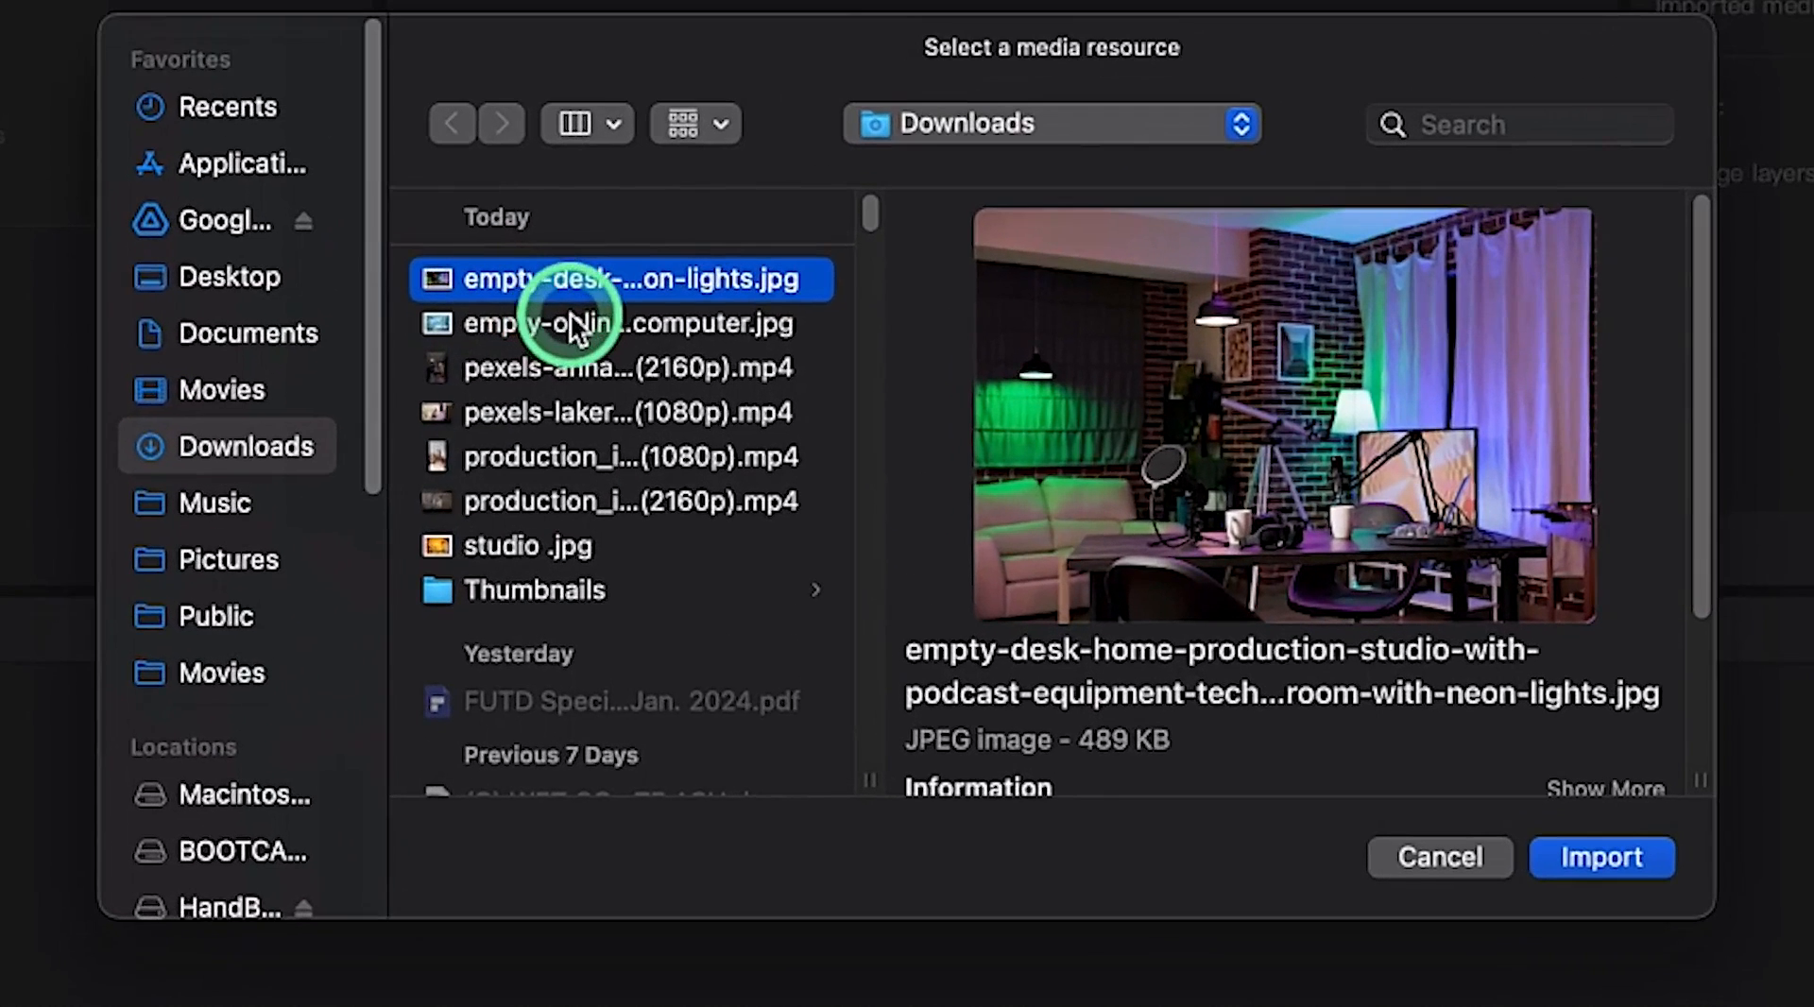
{"action": "left_click", "coordinate": [700, 332]}
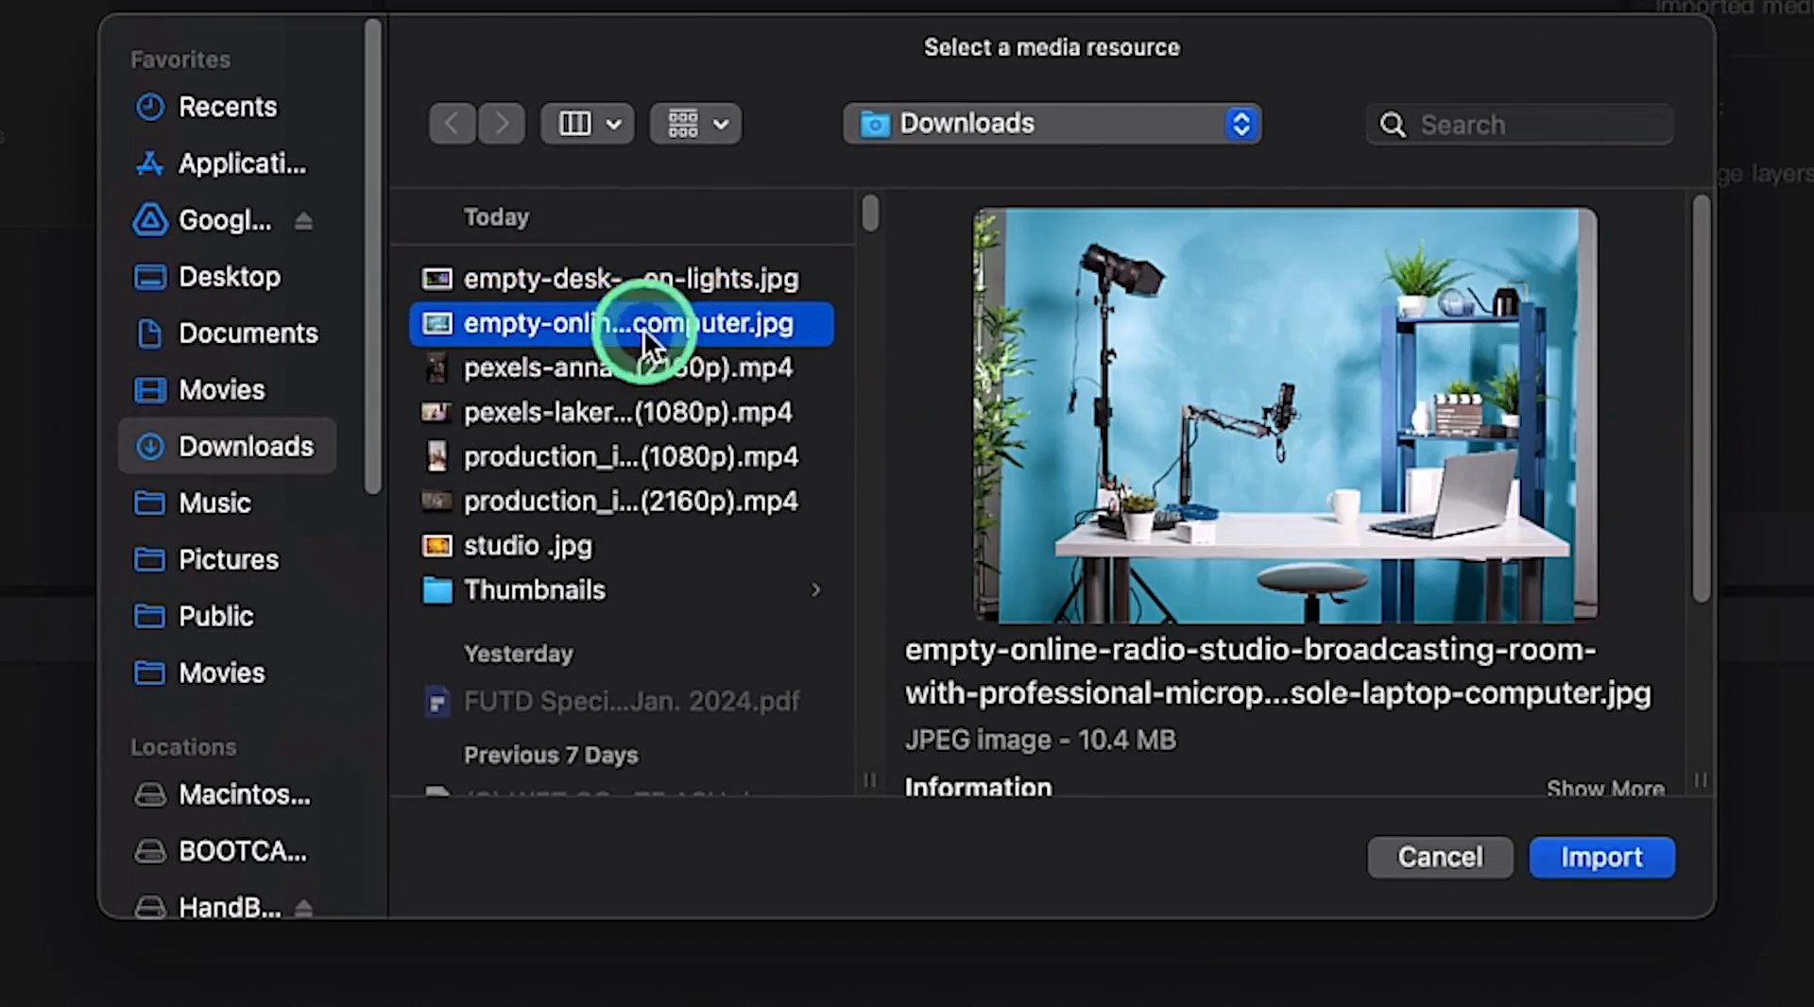
{"action": "left_click", "coordinate": [1594, 860]}
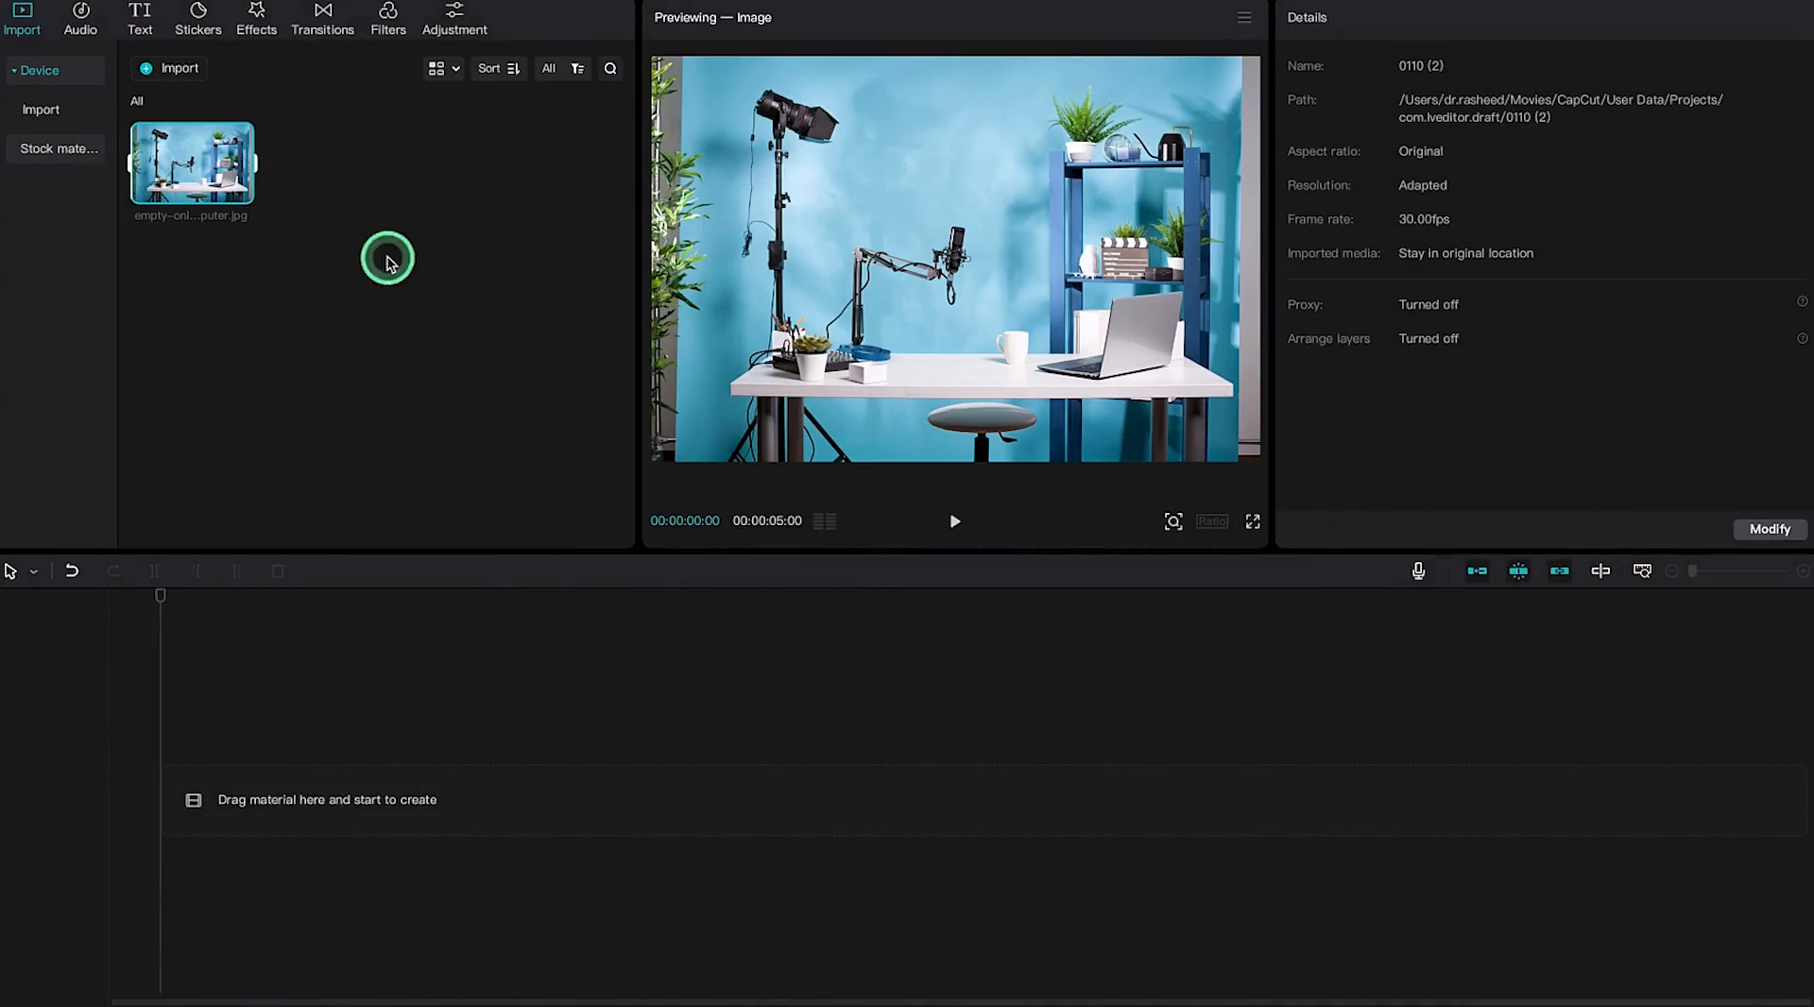
{"action": "left_click_drag", "start_coordinate": [203, 163], "coordinate": [180, 794]}
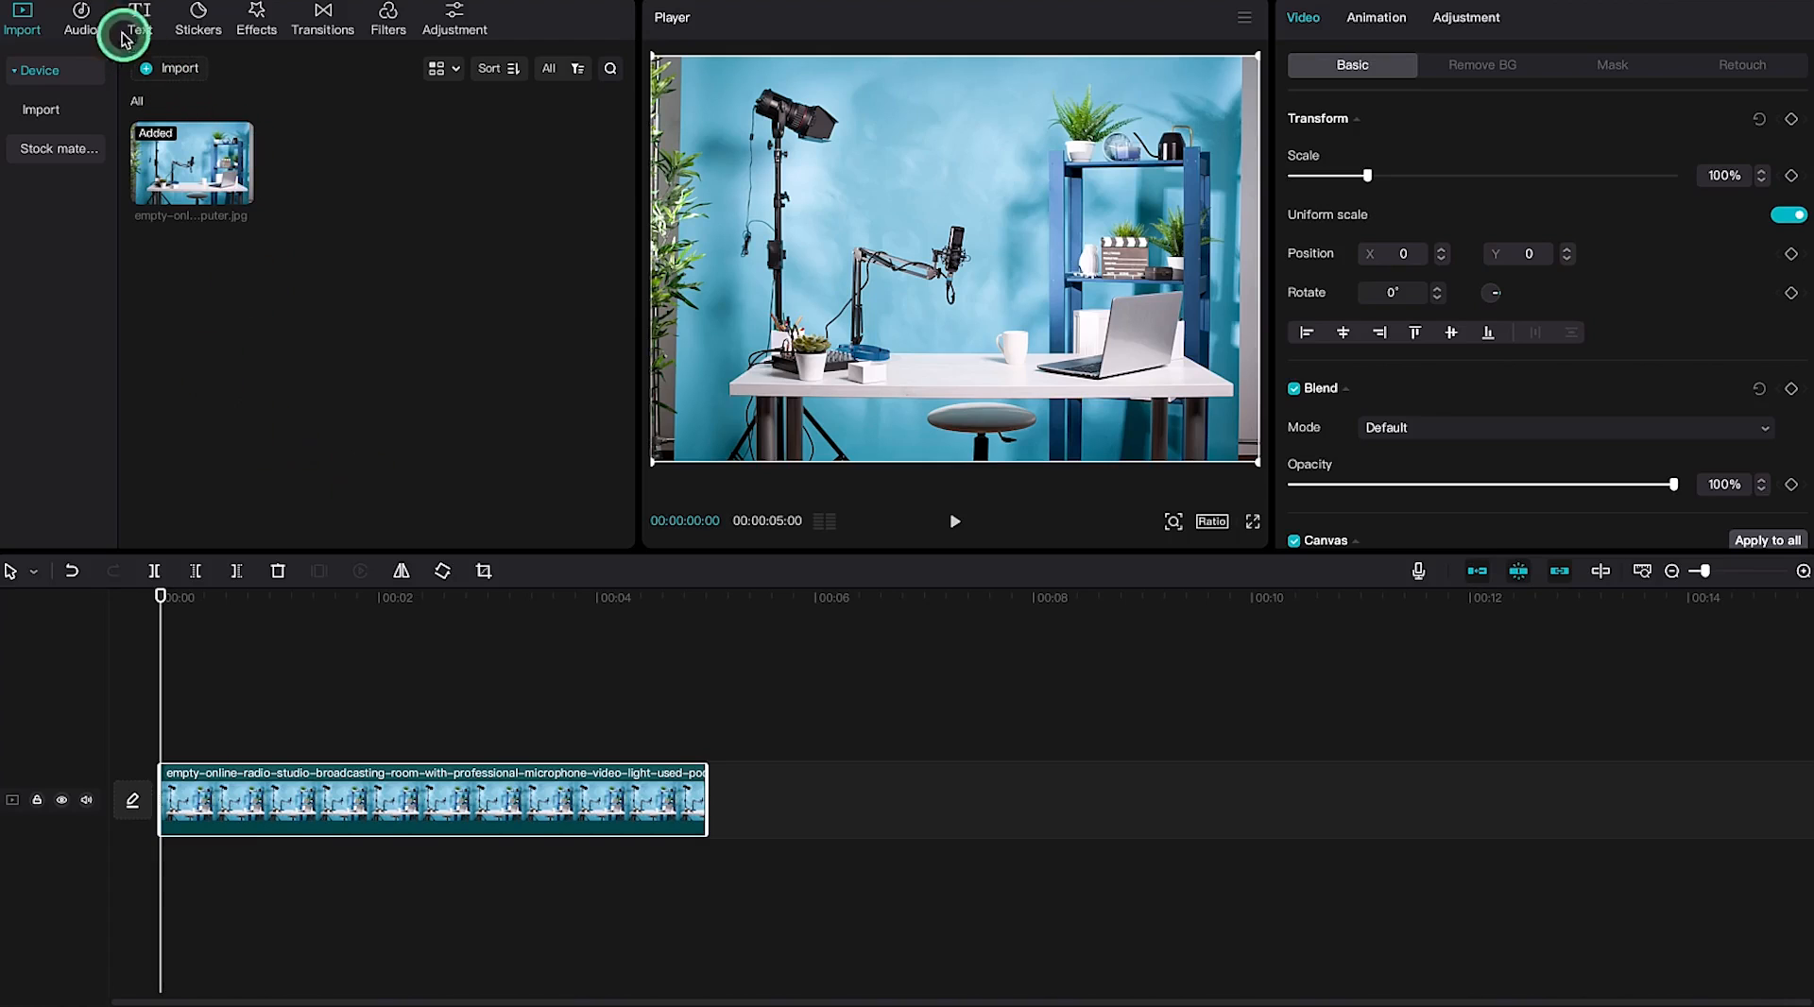
{"action": "left_click", "coordinate": [172, 68]}
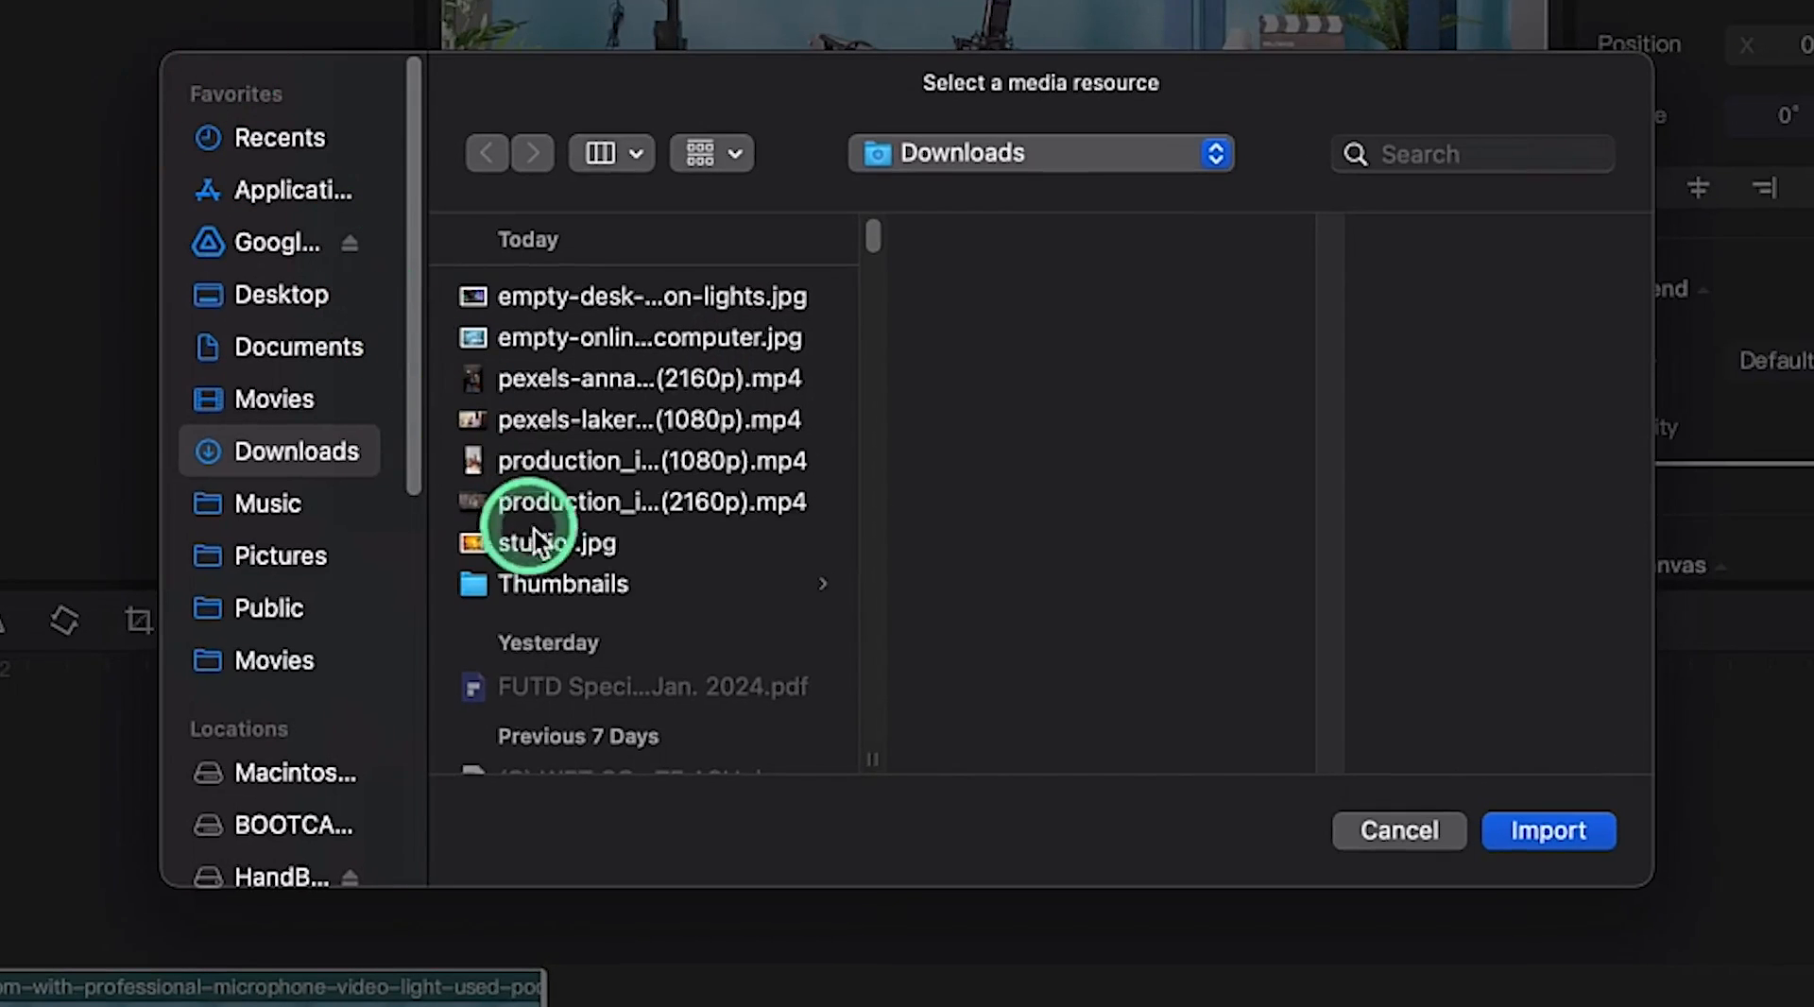
{"action": "left_click", "coordinate": [586, 536]}
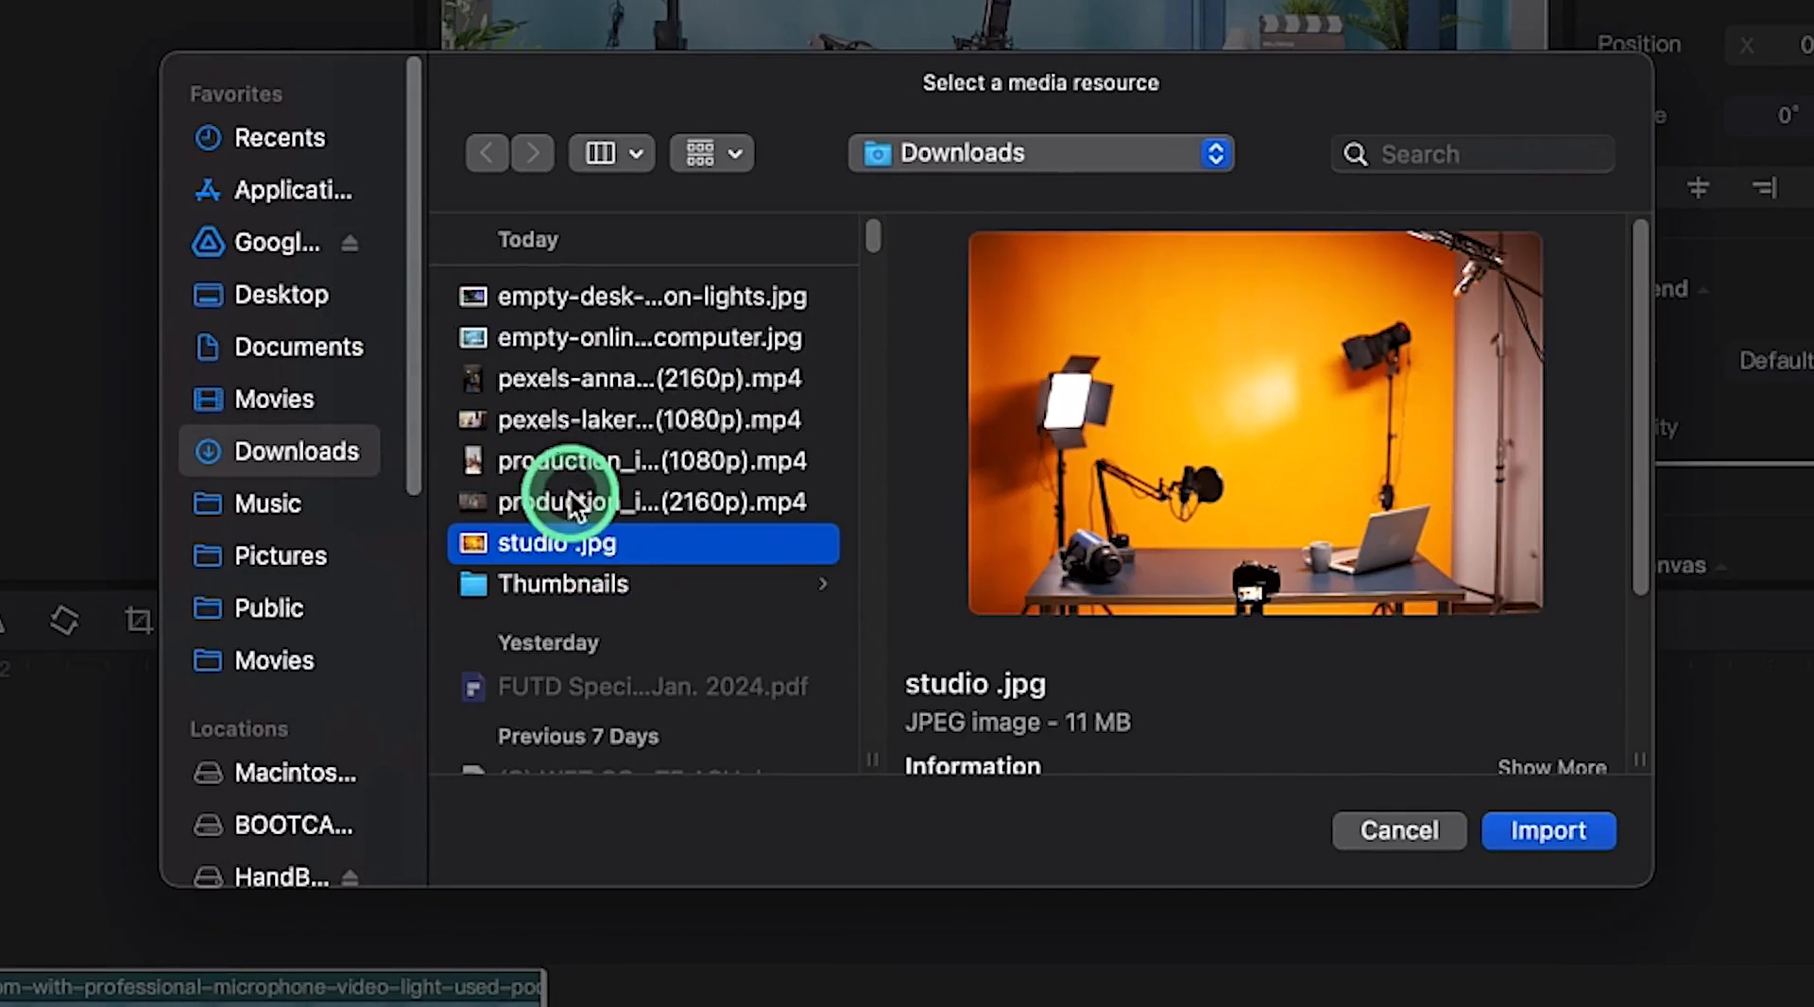
{"action": "left_click", "coordinate": [574, 502]}
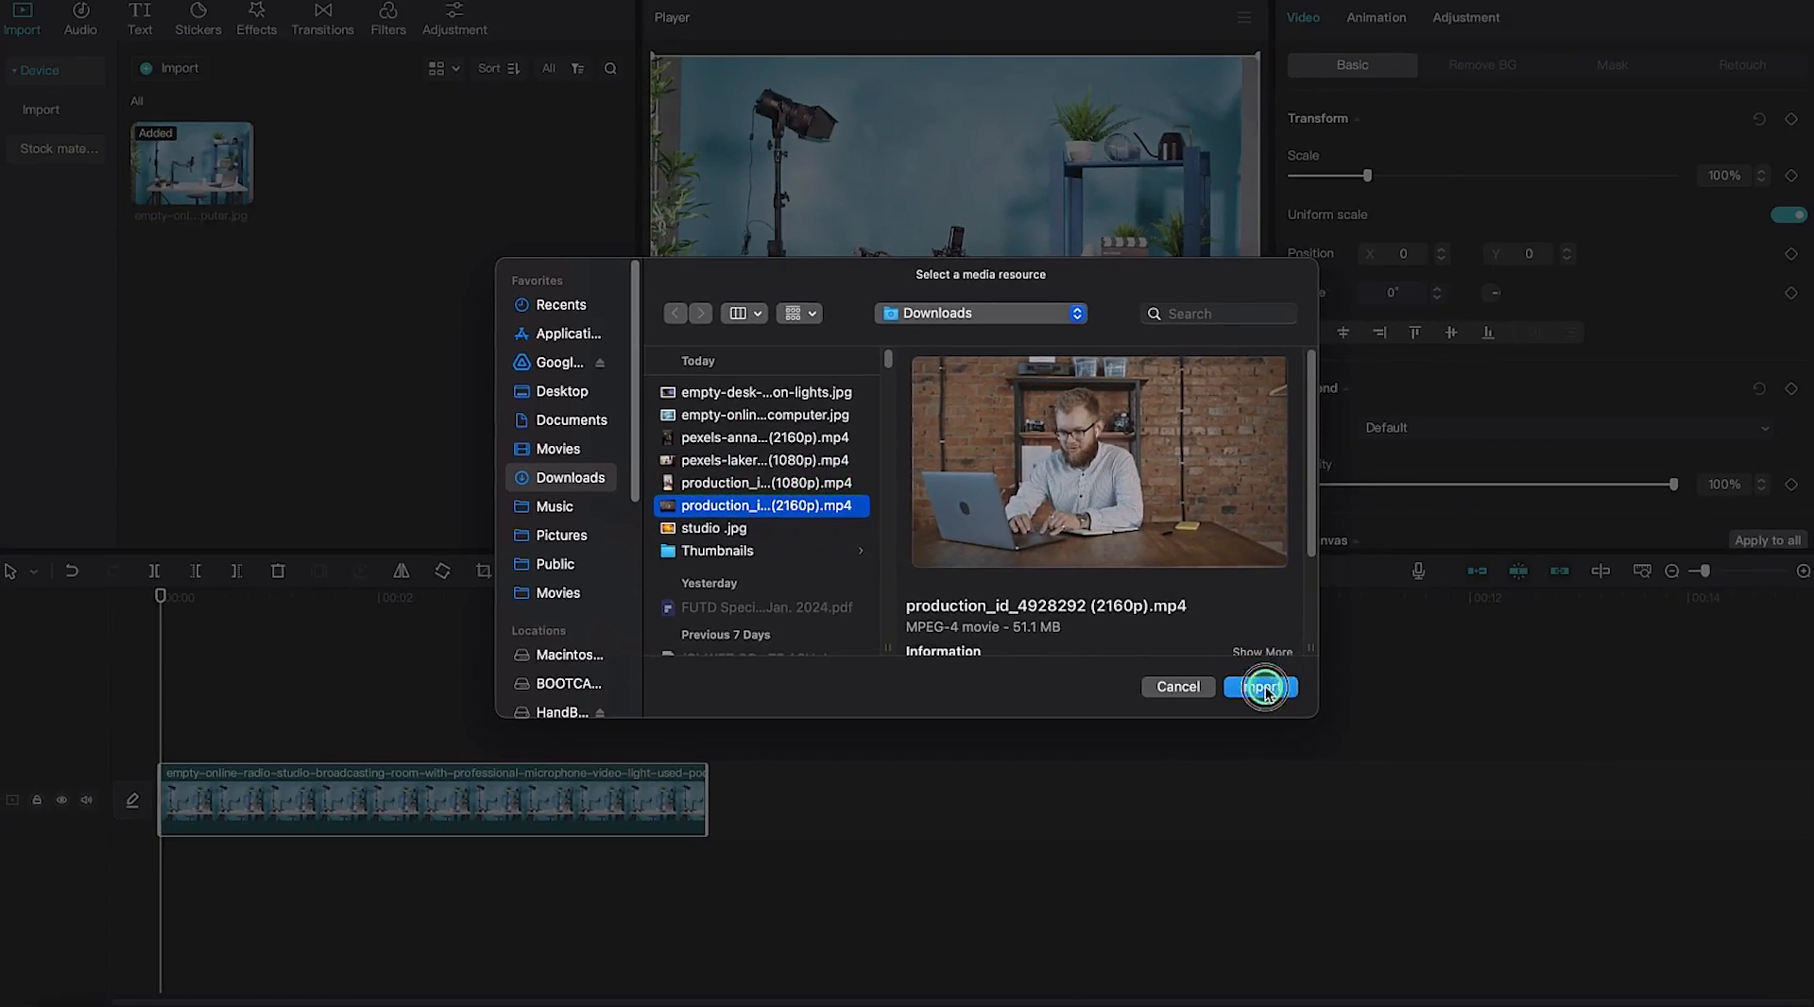
{"action": "left_click", "coordinate": [1264, 688]}
{"action": "left_click", "coordinate": [378, 161]}
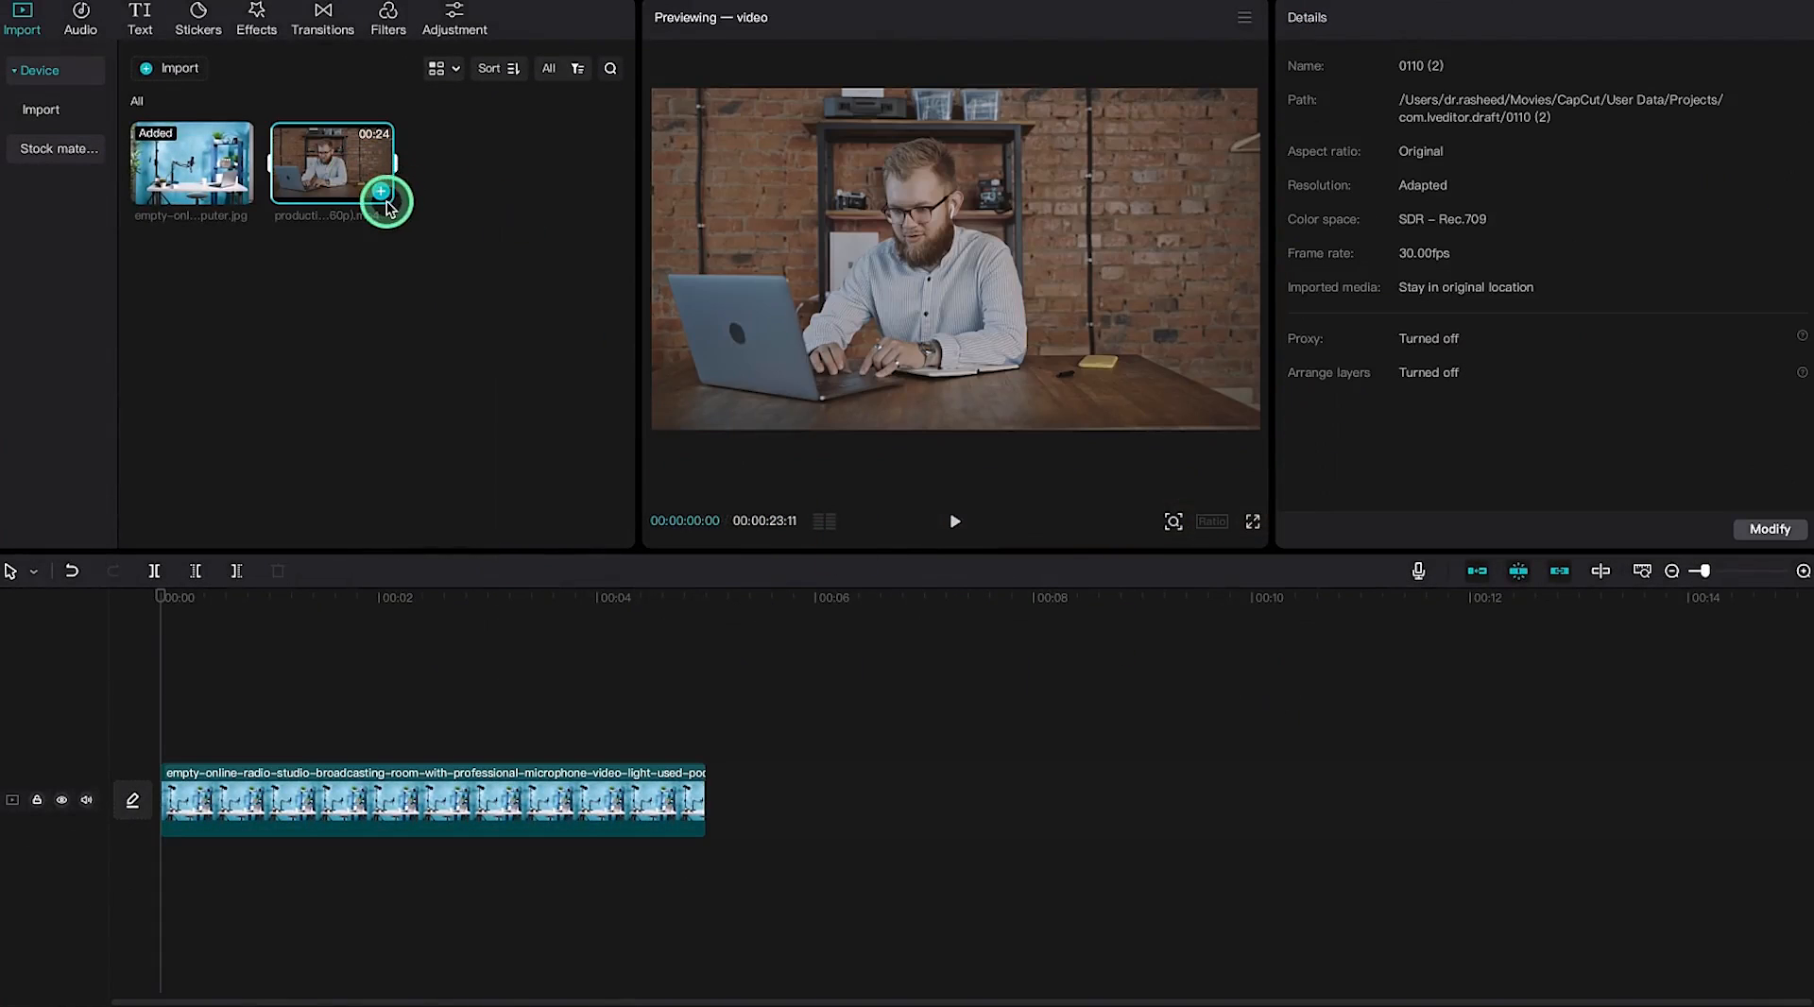
{"action": "left_click_drag", "start_coordinate": [326, 170], "coordinate": [181, 737]}
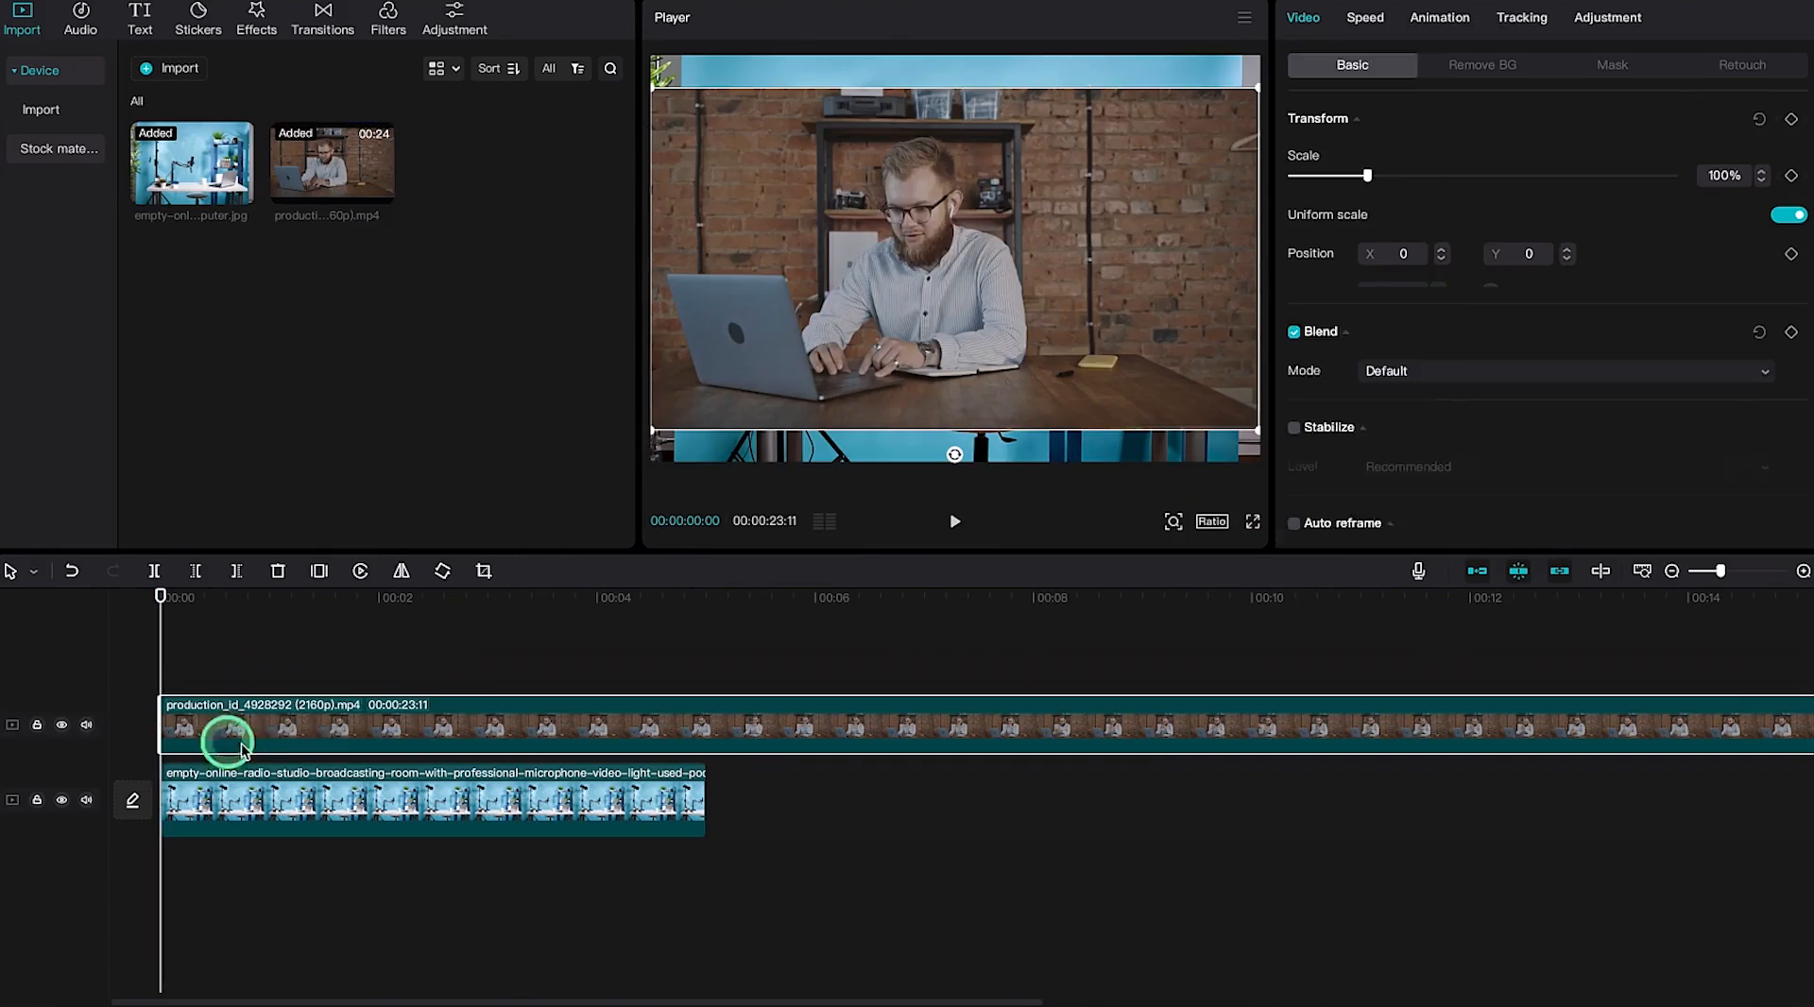
Lengthen the studio image clip to about 12 seconds
{"action": "left_click", "coordinate": [480, 824]}
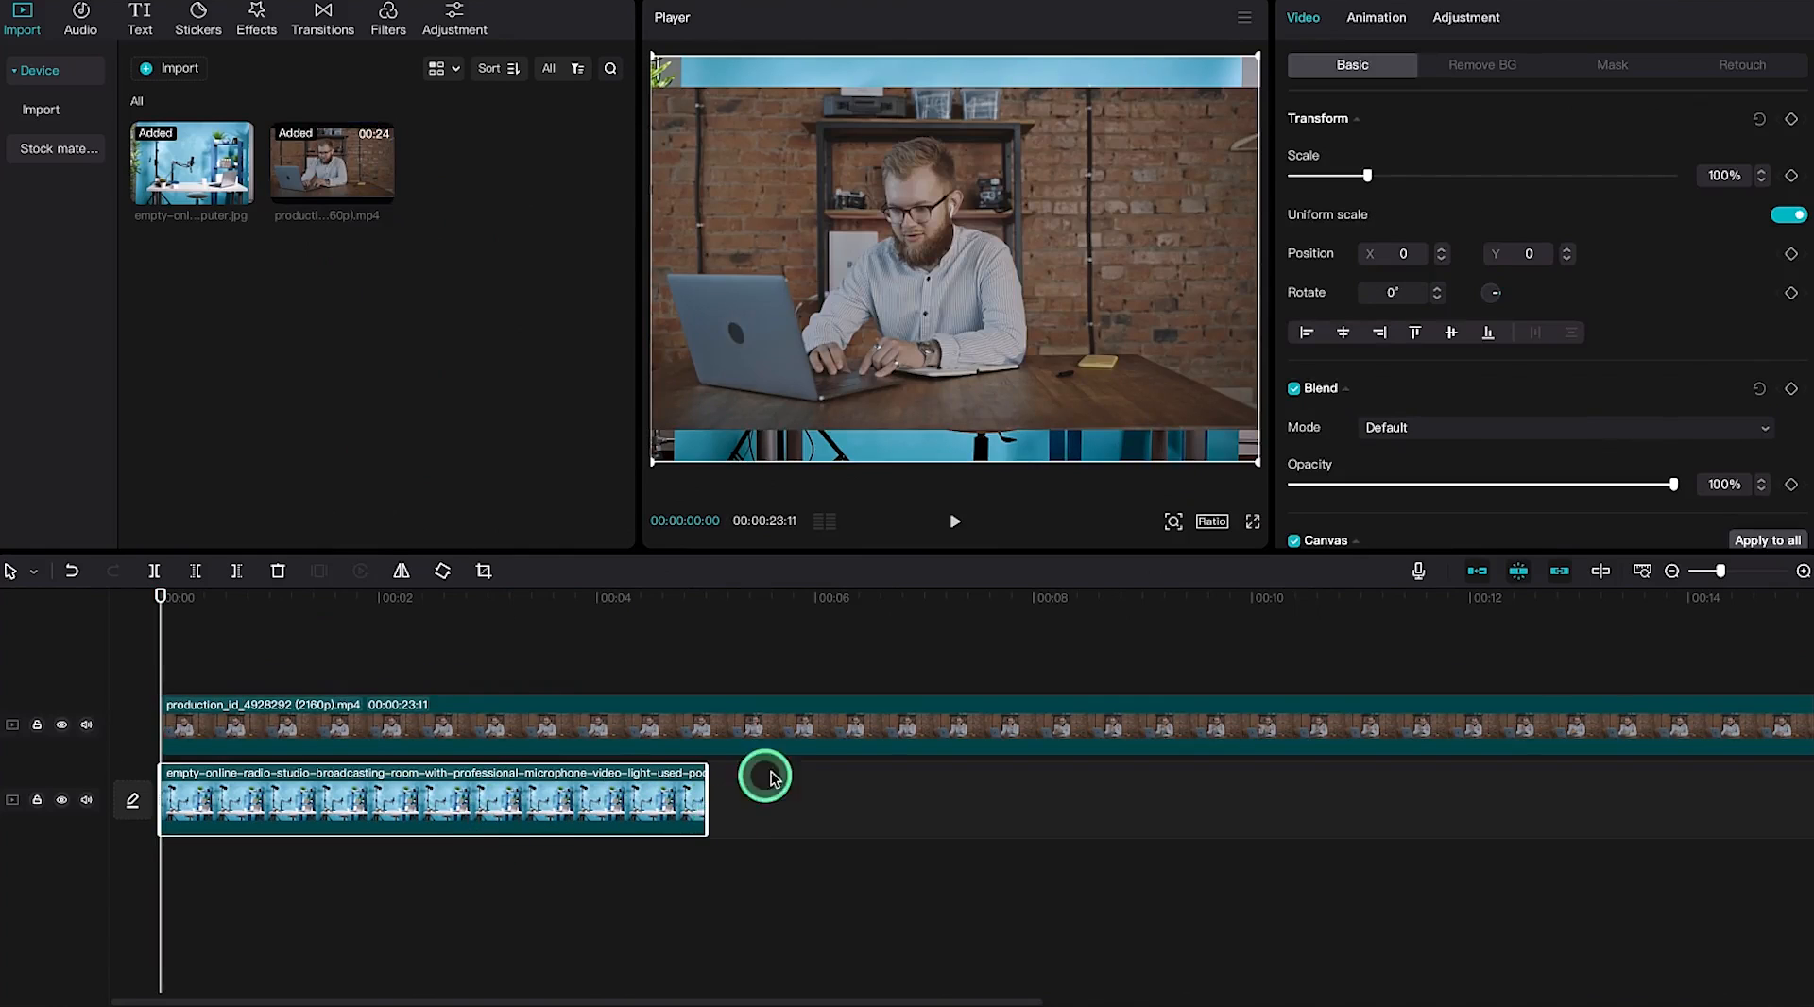
{"action": "left_click_drag", "start_coordinate": [705, 799], "coordinate": [1504, 822]}
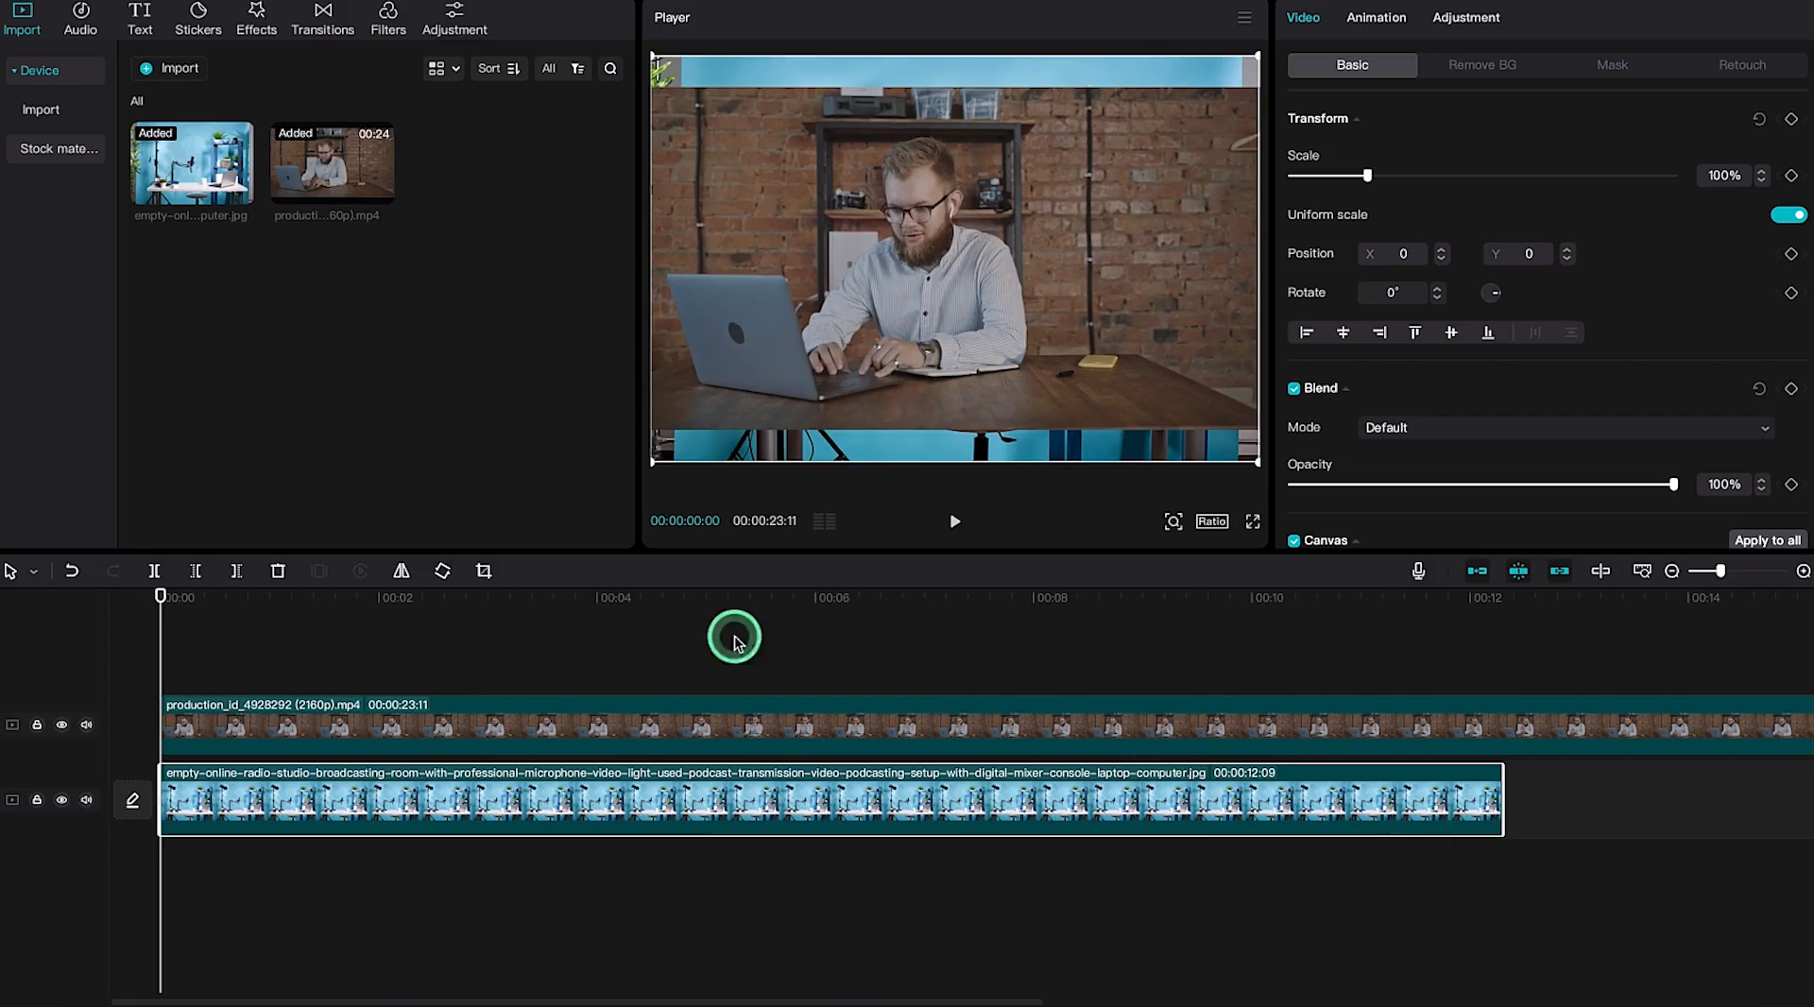
{"action": "left_click", "coordinate": [532, 743]}
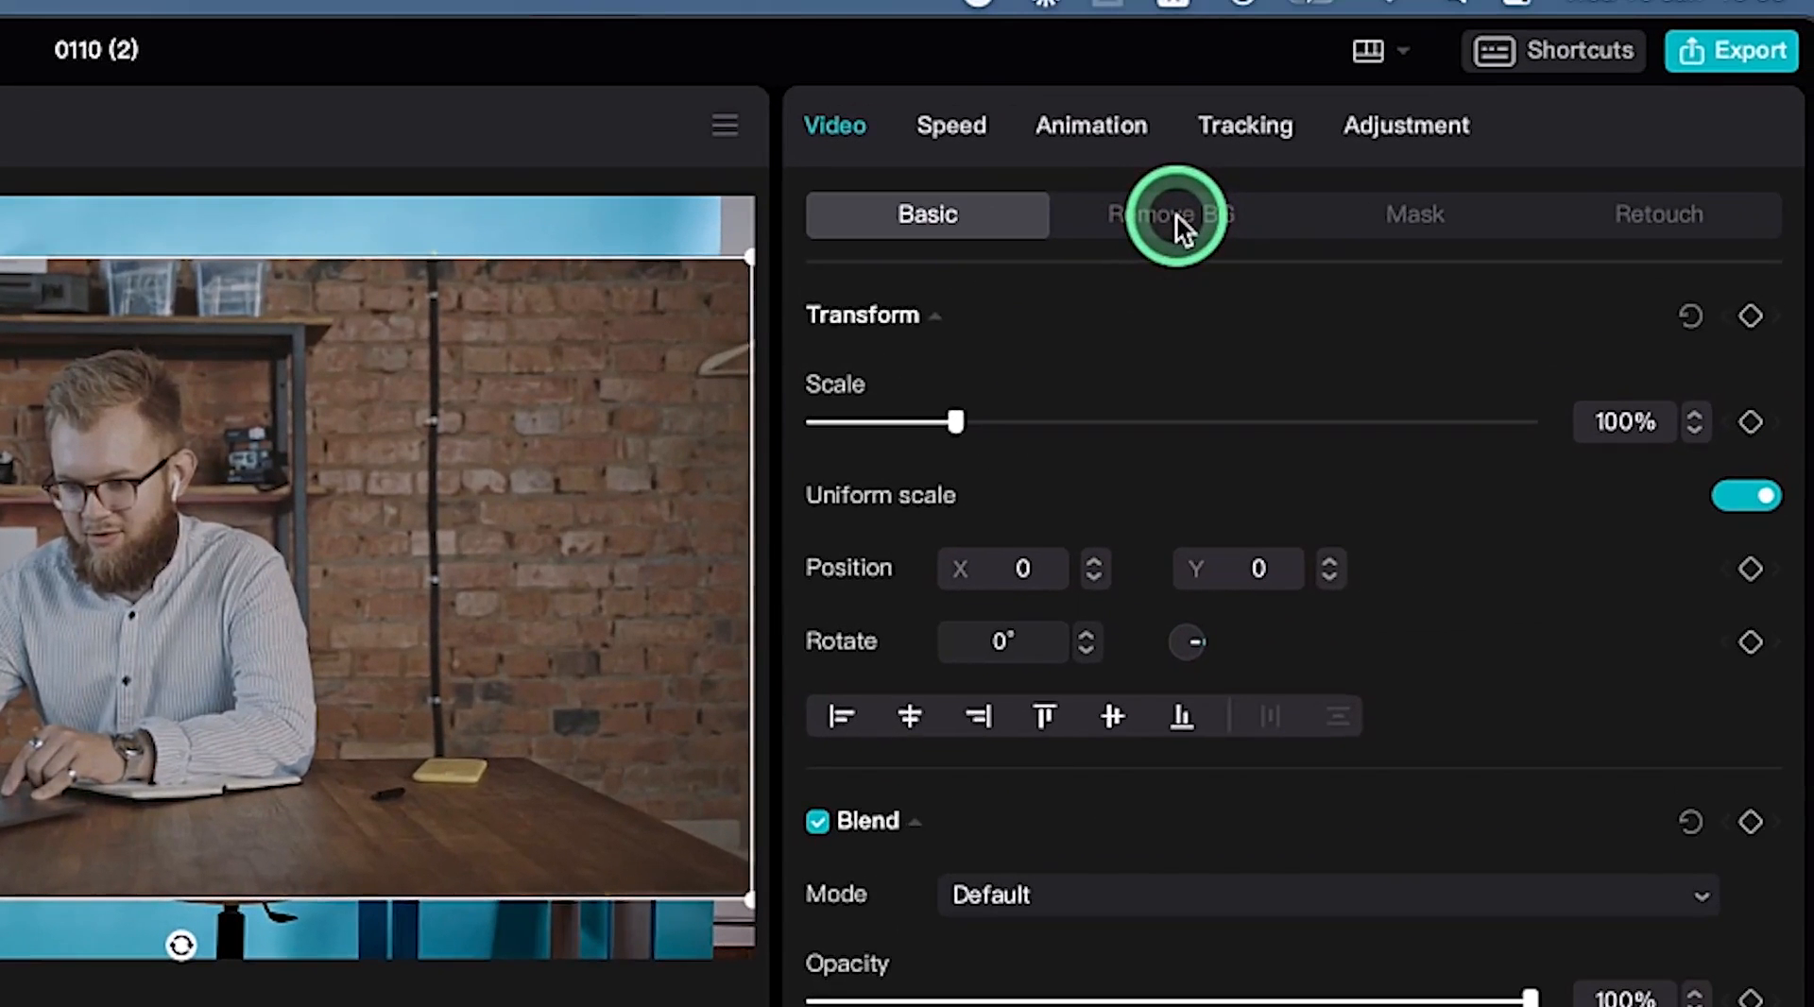
Turn on Remove BG's Auto removal for the presenter video clip
{"action": "left_click", "coordinate": [1175, 215]}
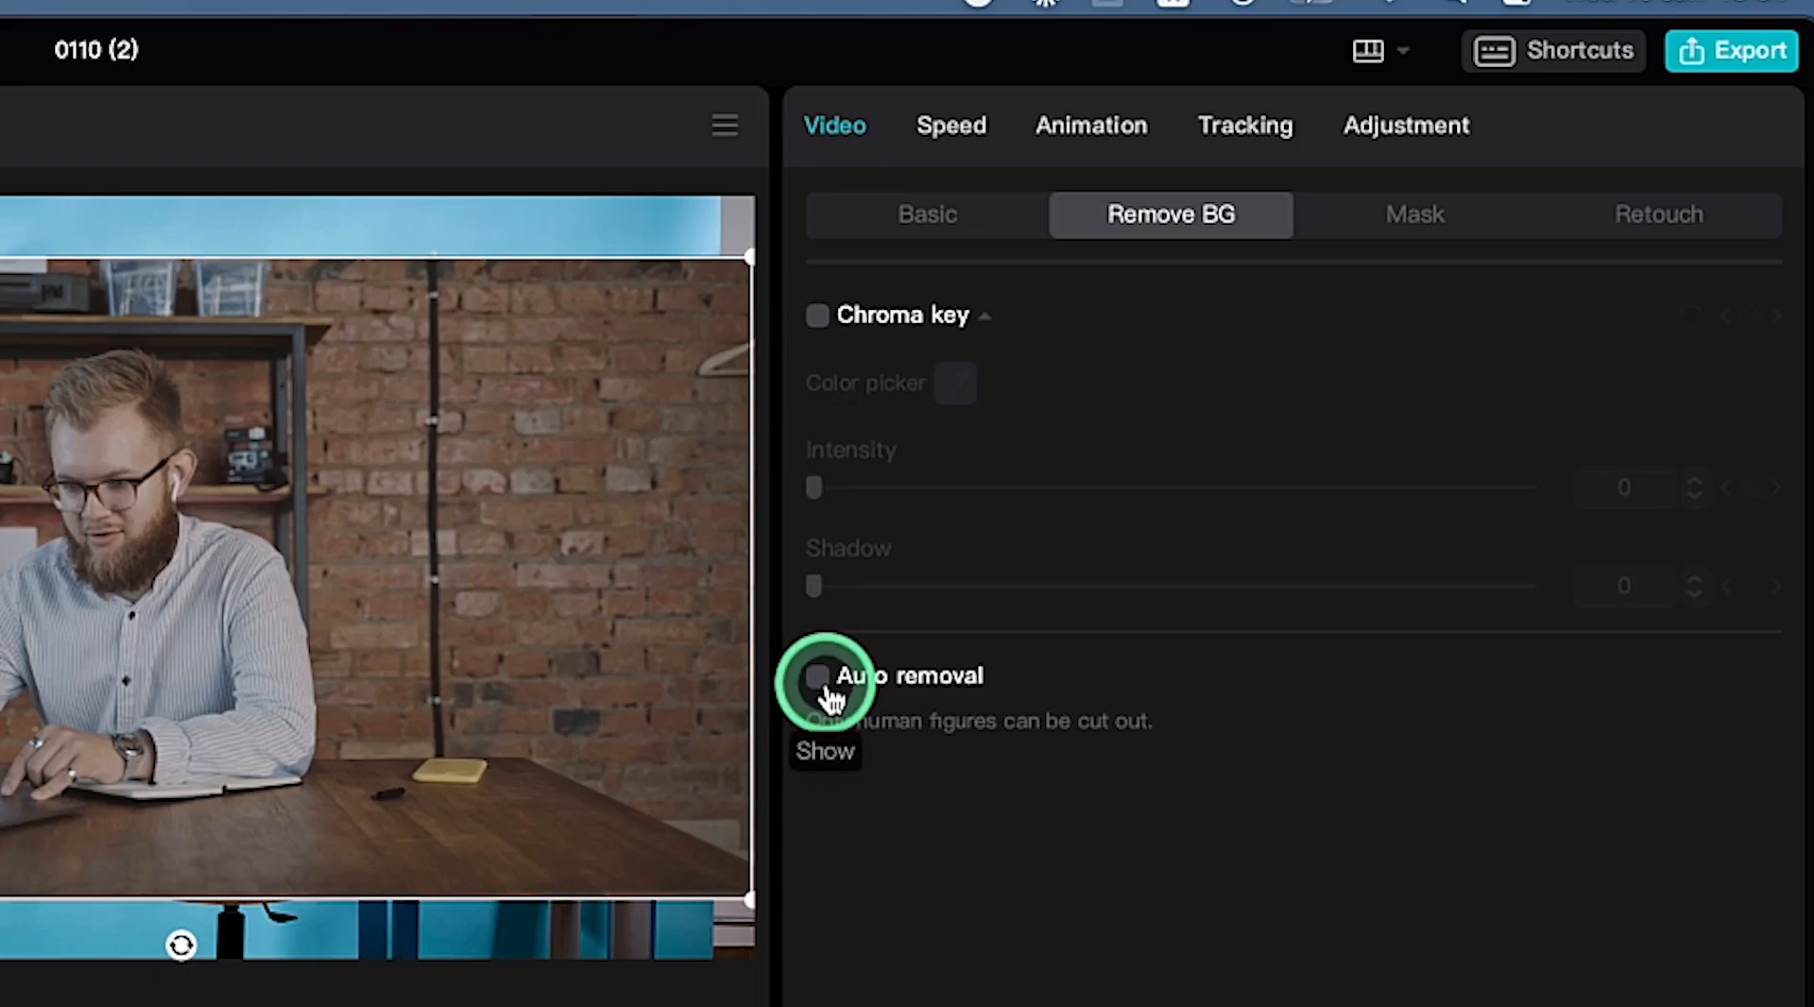
{"action": "left_click", "coordinate": [822, 688]}
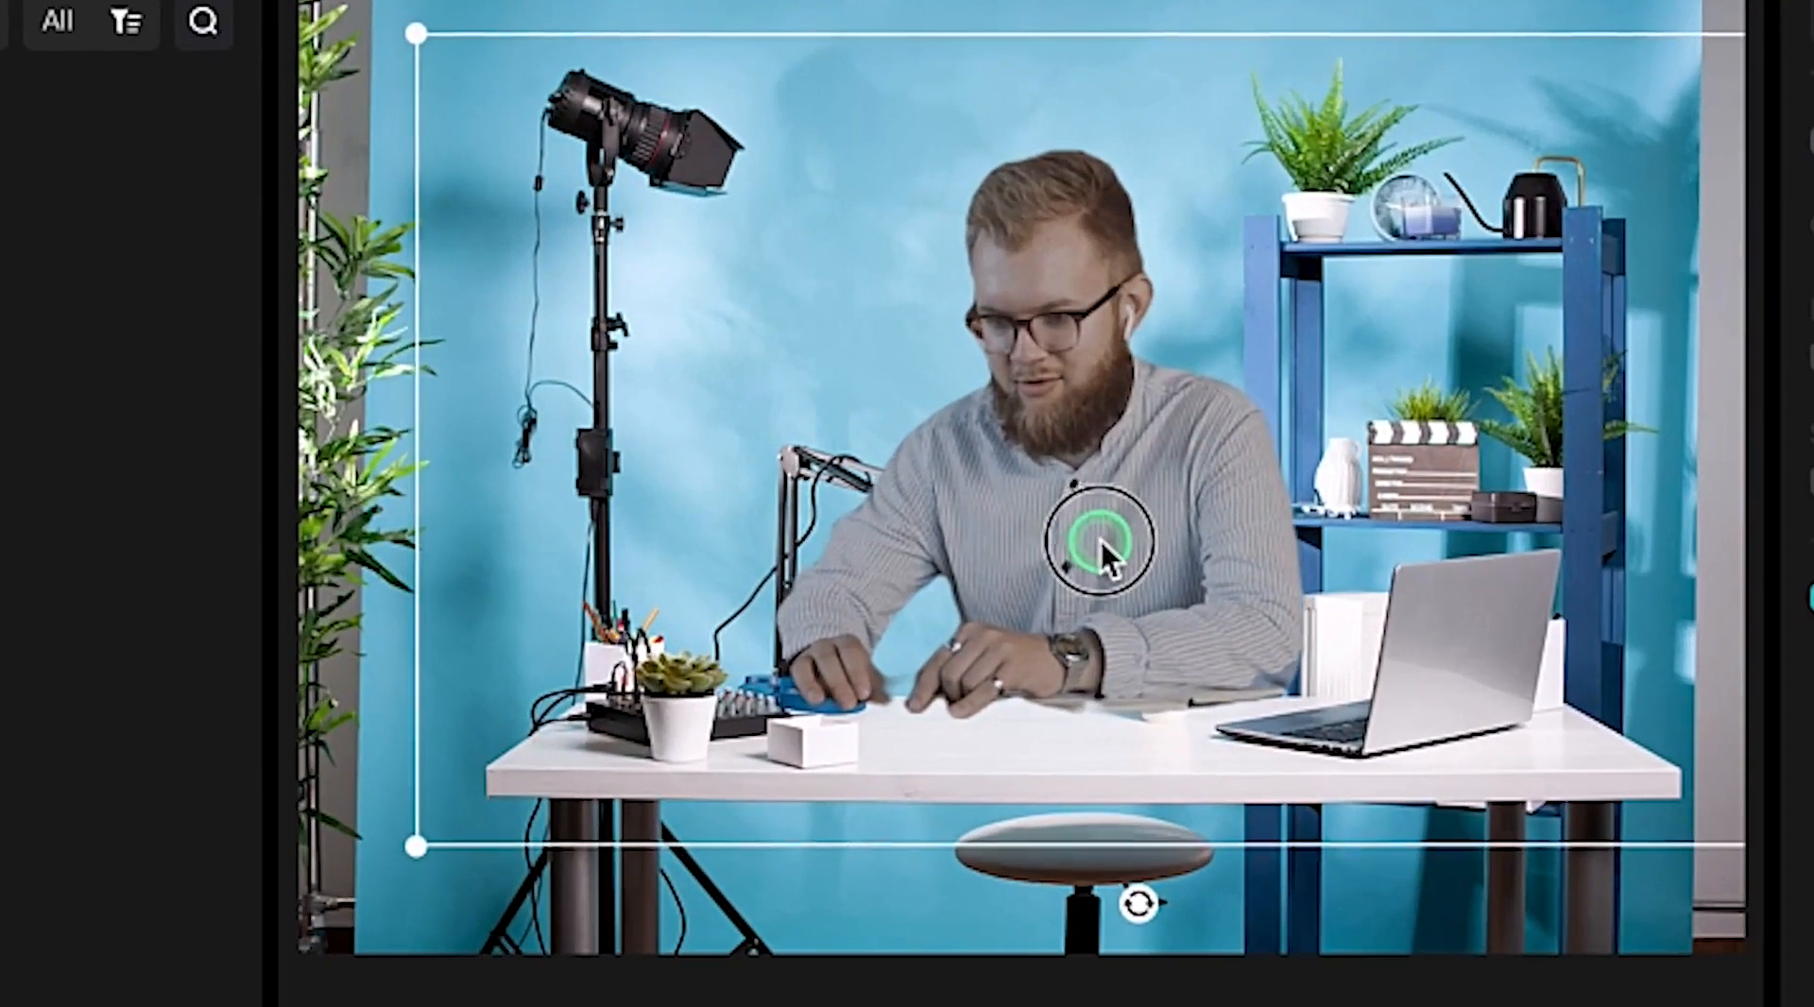
Move the cut-out presenter right, shrink him slightly and lower him in the frame
{"action": "left_click_drag", "start_coordinate": [1100, 542], "coordinate": [1203, 504]}
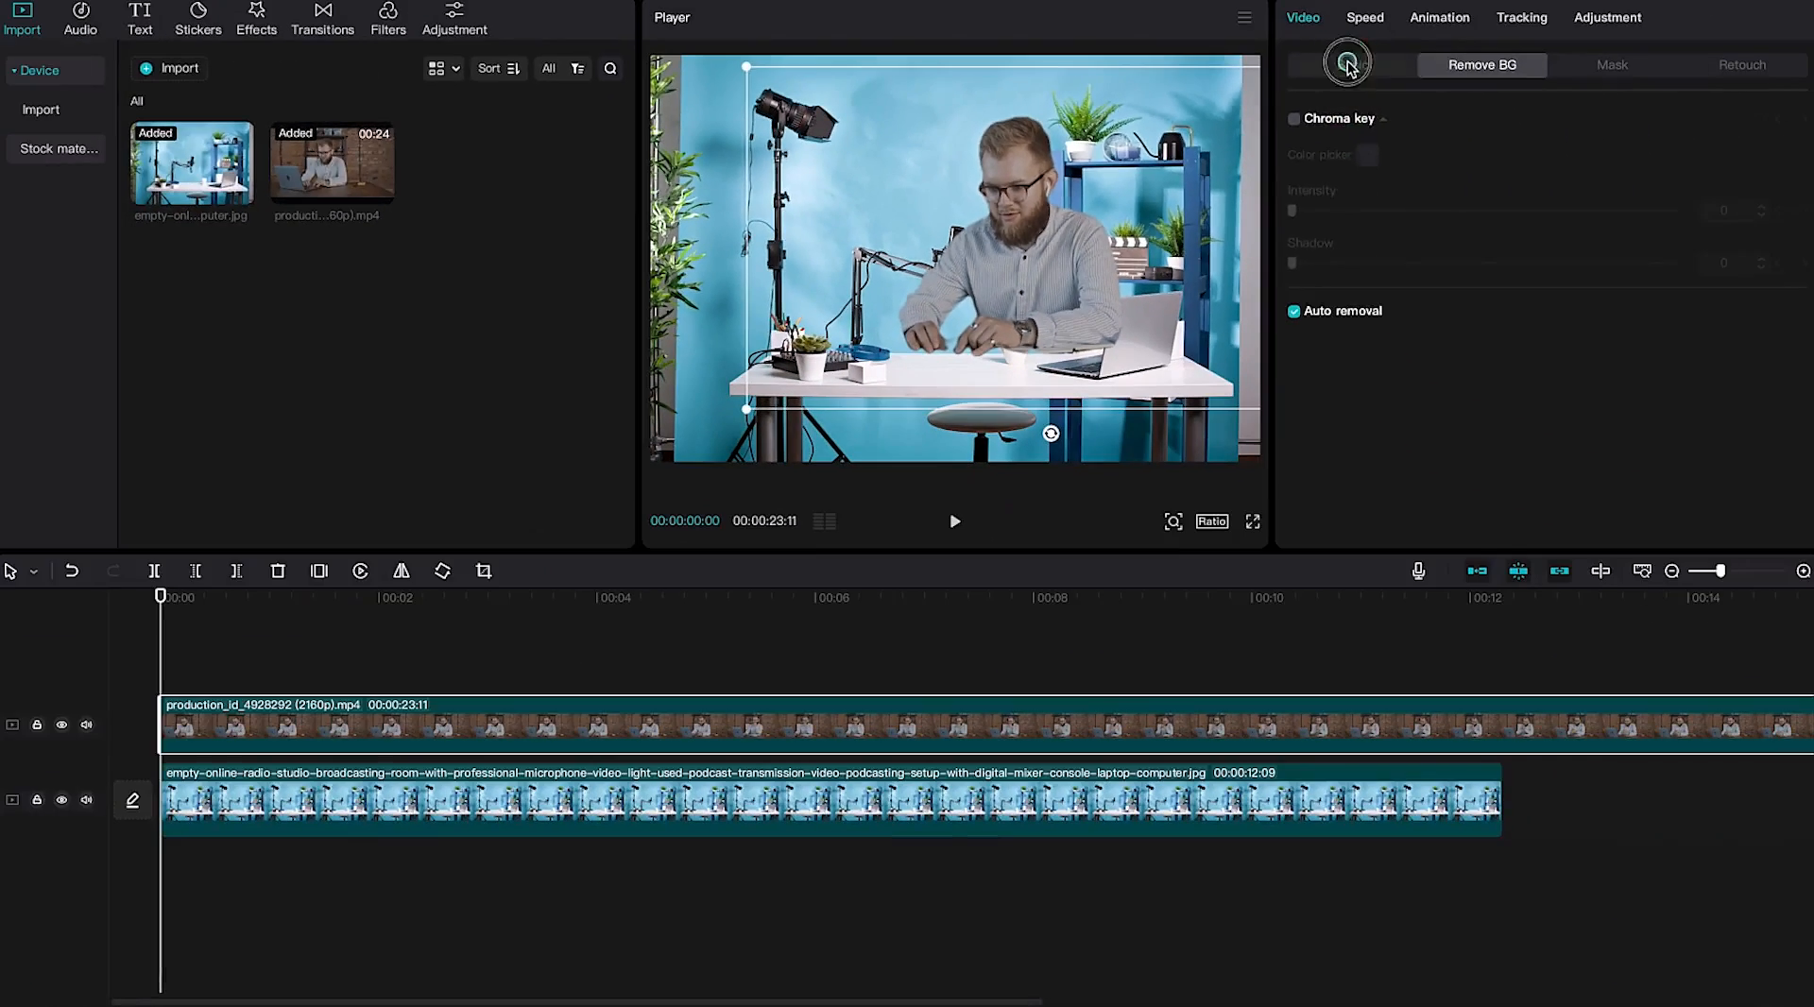
{"action": "left_click", "coordinate": [1352, 64]}
{"action": "left_click_drag", "start_coordinate": [1370, 175], "coordinate": [1351, 174]}
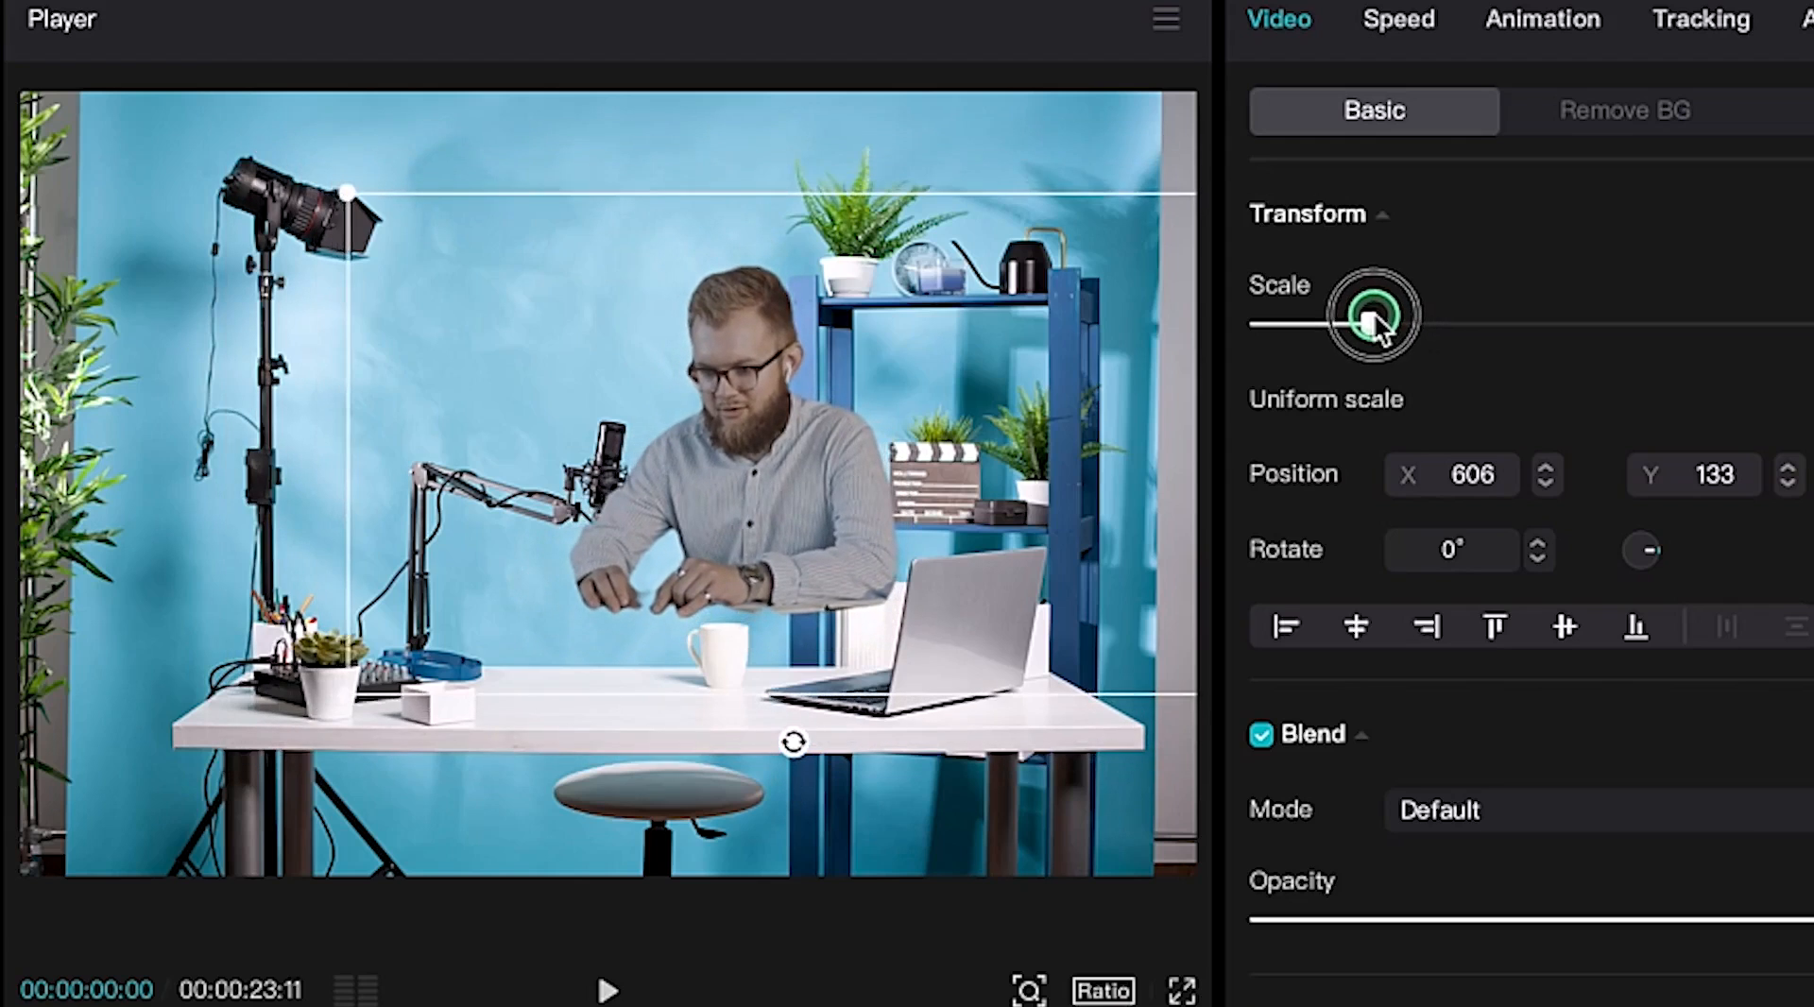
{"action": "left_click_drag", "start_coordinate": [1374, 312], "coordinate": [1370, 312]}
{"action": "left_click_drag", "start_coordinate": [745, 526], "coordinate": [727, 573]}
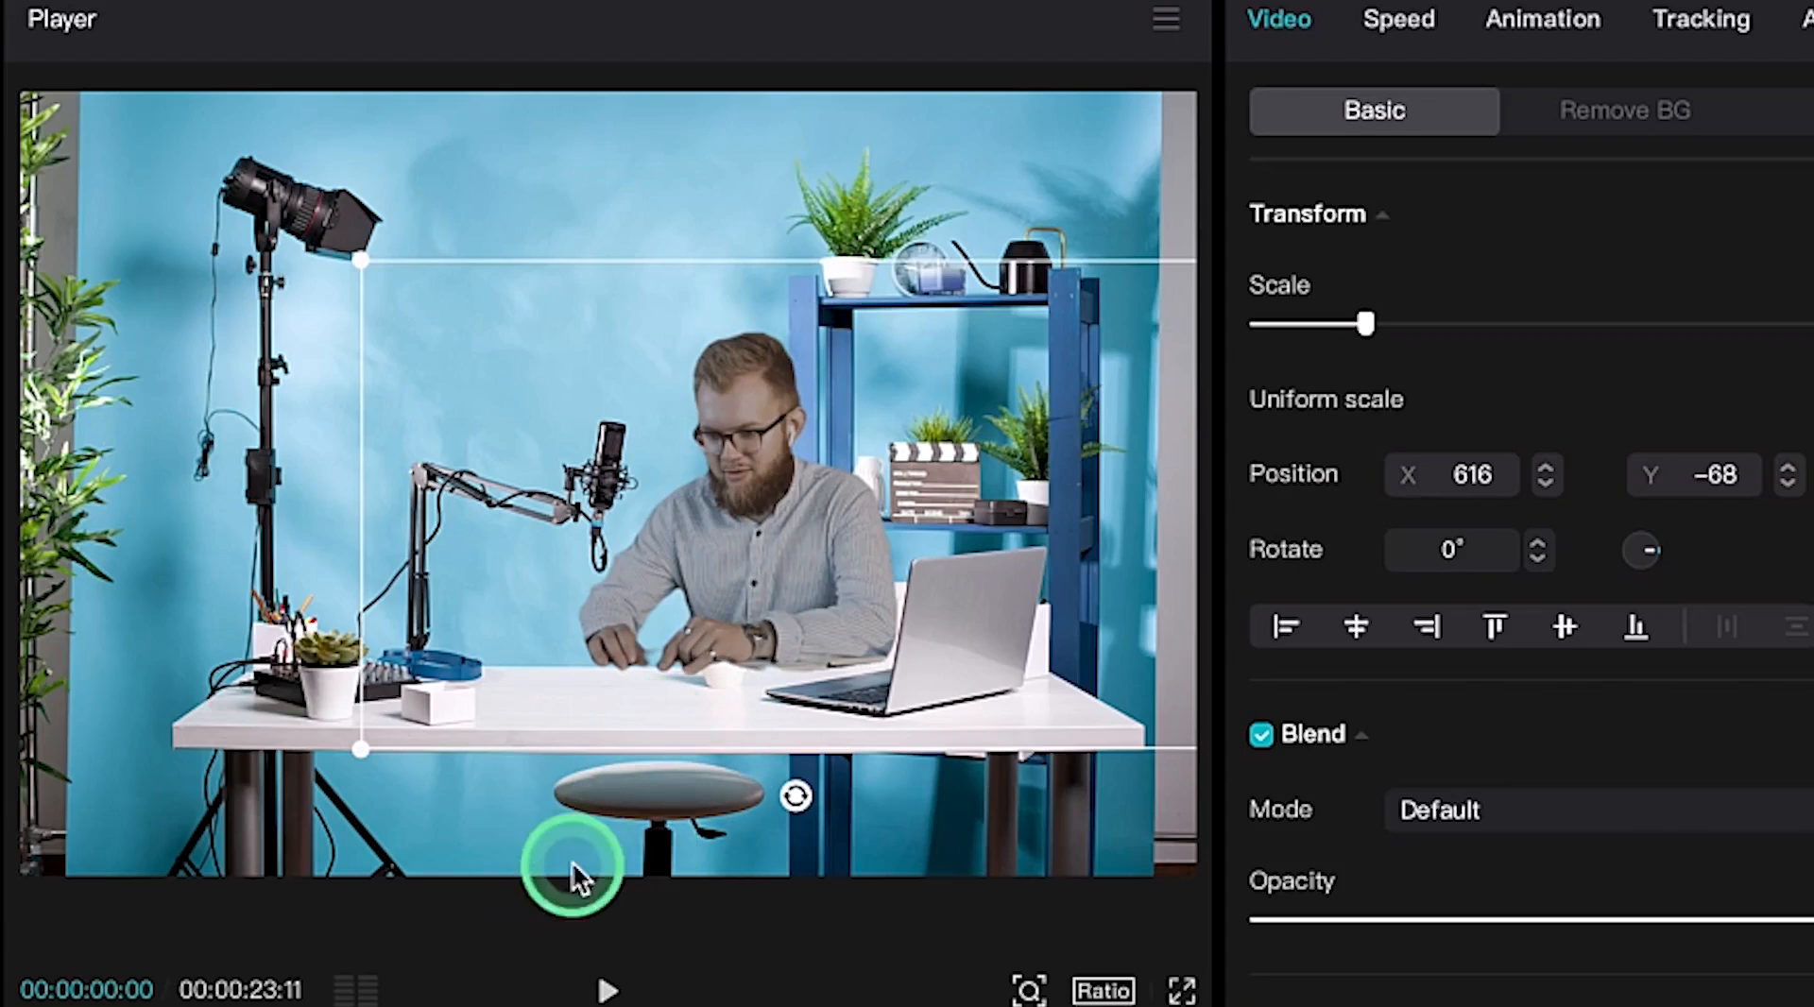
Enlarge the studio background image and re-centre it in the frame
{"action": "left_click", "coordinate": [189, 567]}
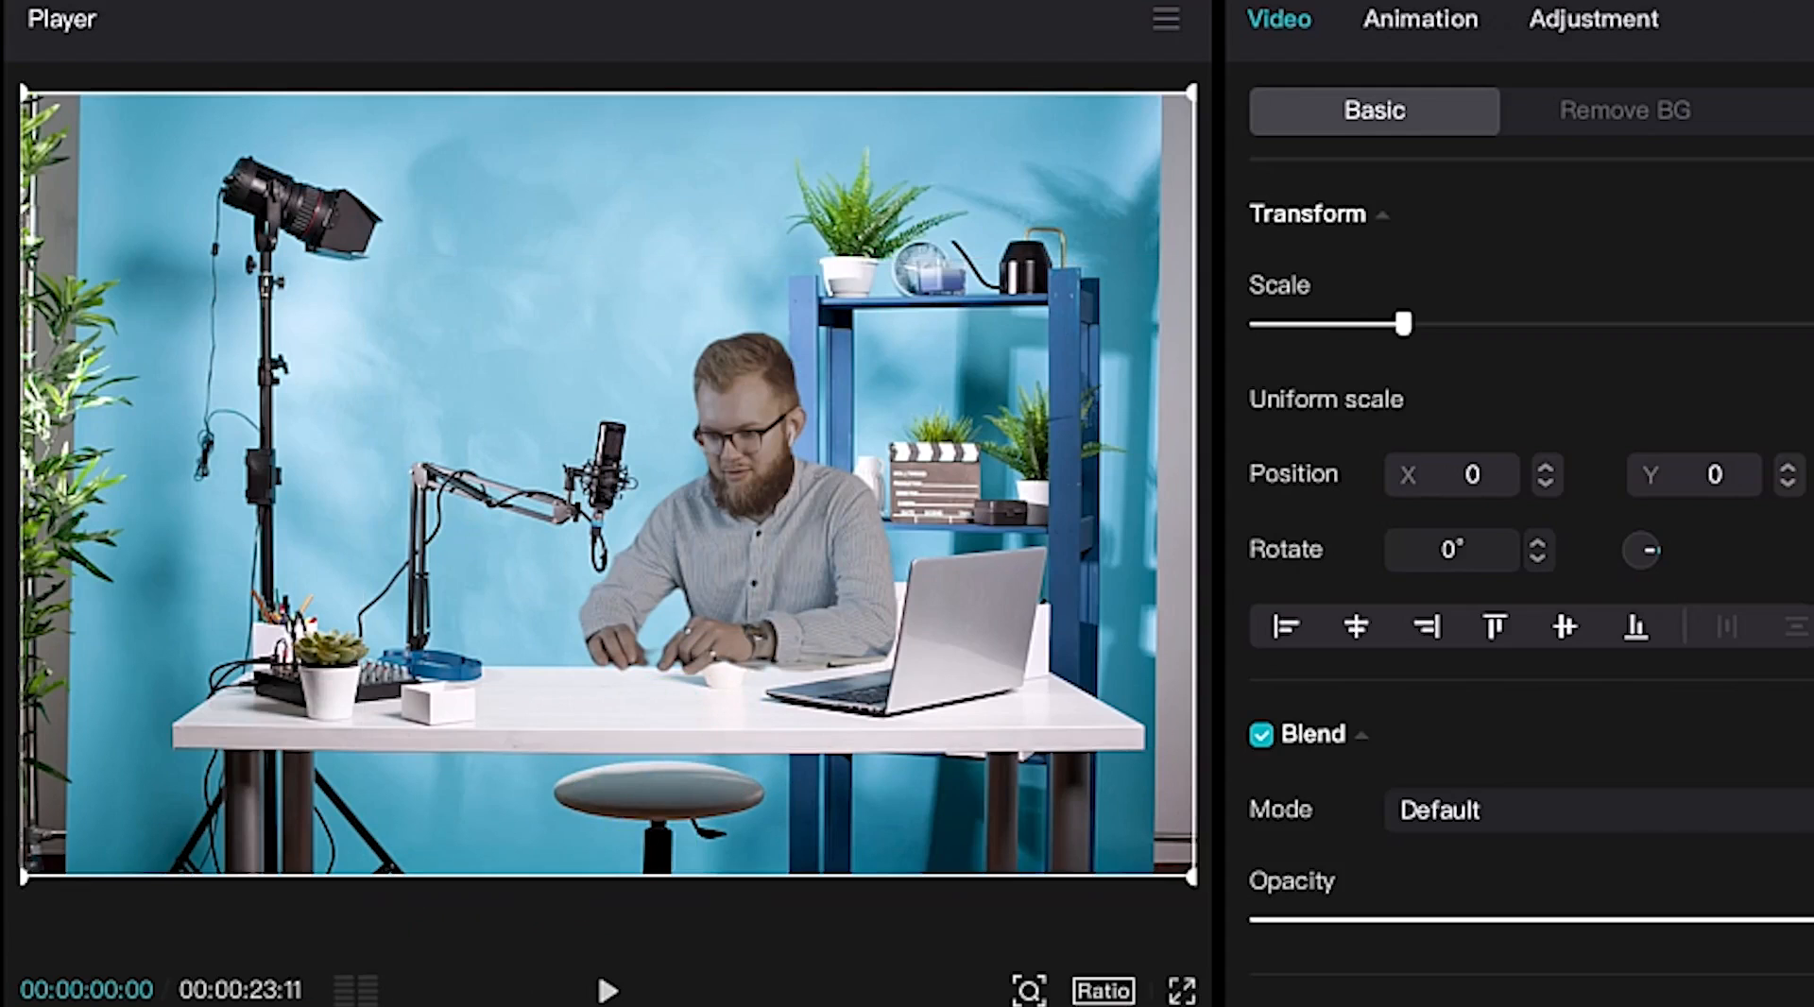
{"action": "left_click_drag", "start_coordinate": [1404, 327], "coordinate": [1471, 366]}
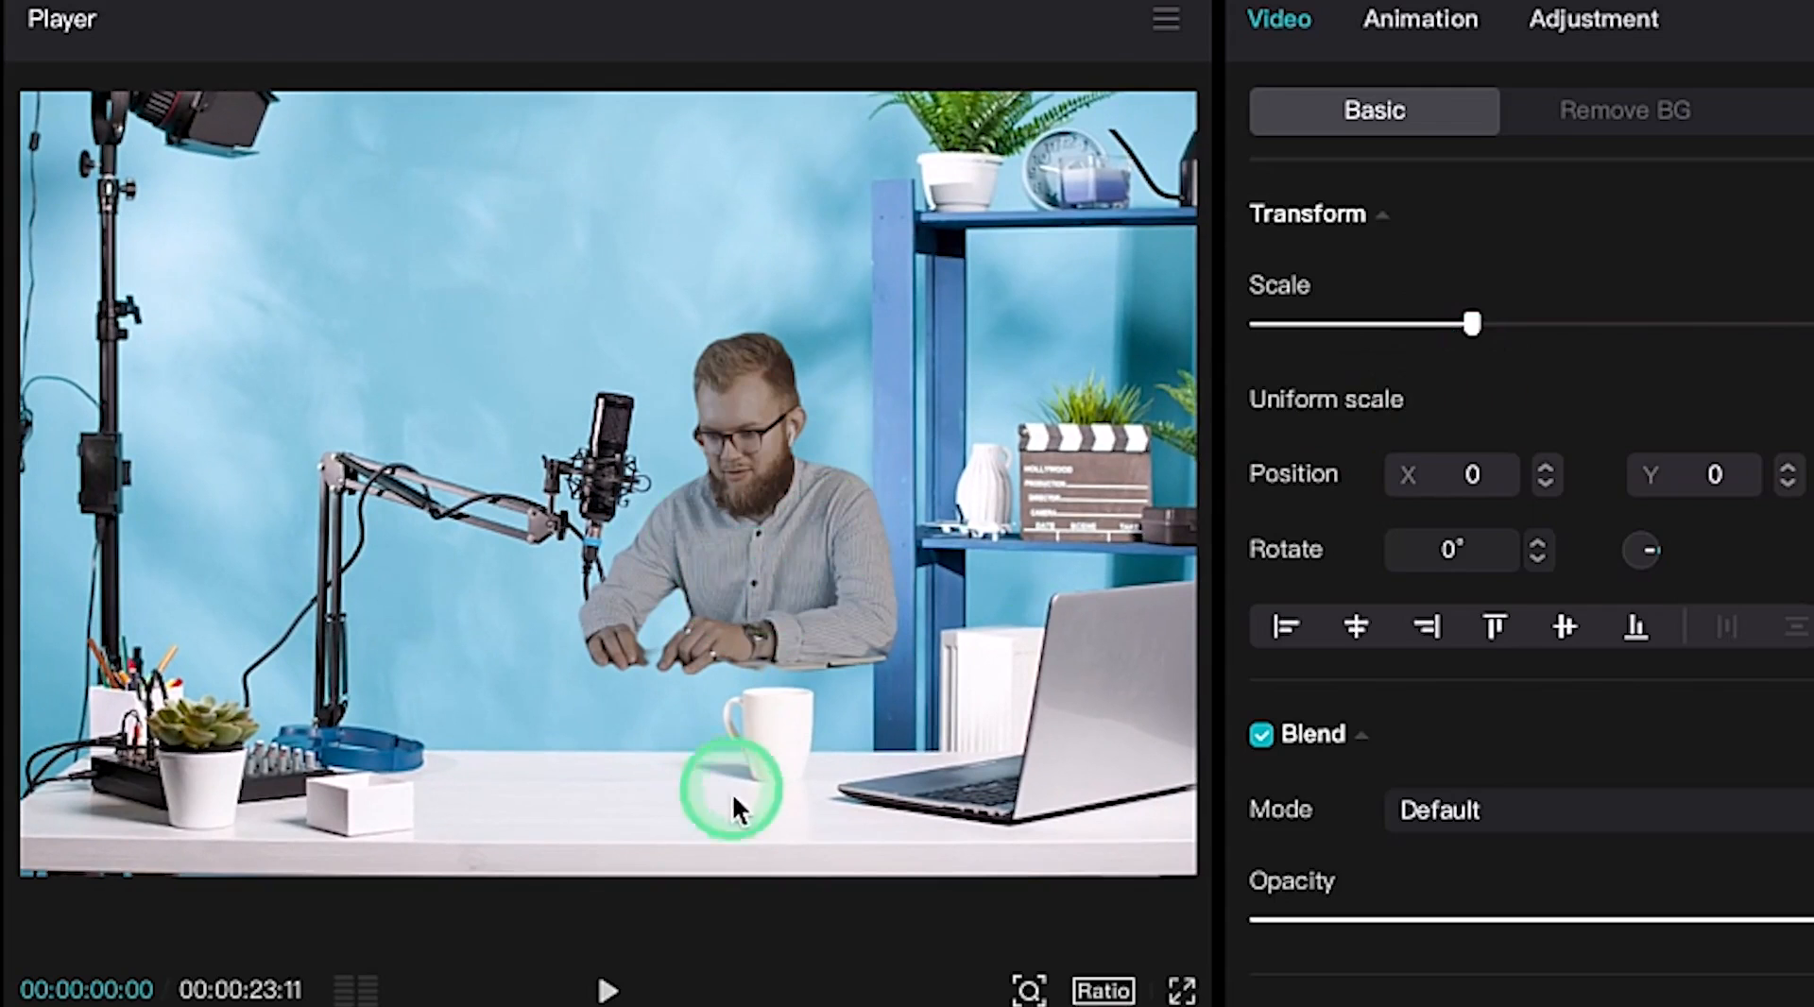
{"action": "mouse_move", "coordinate": [714, 512]}
{"action": "left_mouse_down"}
{"action": "mouse_move", "coordinate": [718, 558]}
{"action": "mouse_move", "coordinate": [711, 509]}
{"action": "left_mouse_up"}
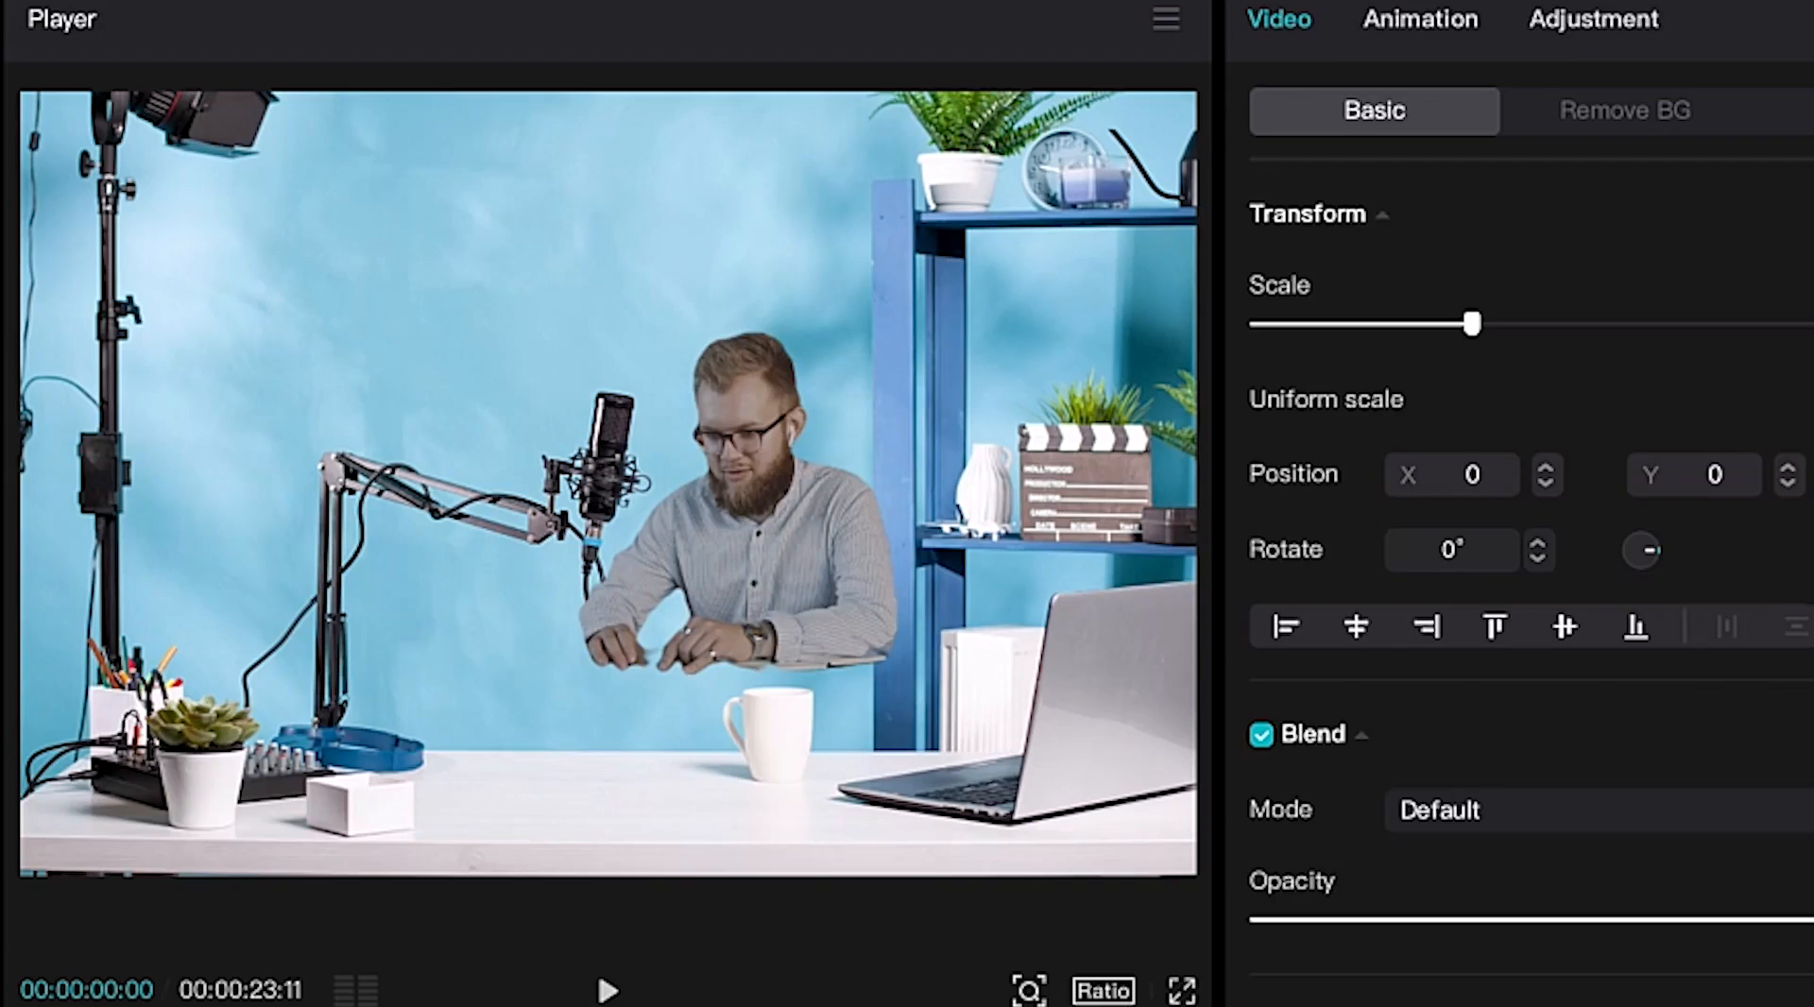
Scale the presenter to 92% behind the desk at right and play back the composite
{"action": "left_click", "coordinate": [637, 656]}
{"action": "left_click_drag", "start_coordinate": [748, 584], "coordinate": [760, 664]}
{"action": "left_click_drag", "start_coordinate": [355, 359], "coordinate": [211, 246]}
{"action": "left_click_drag", "start_coordinate": [843, 631], "coordinate": [554, 799]}
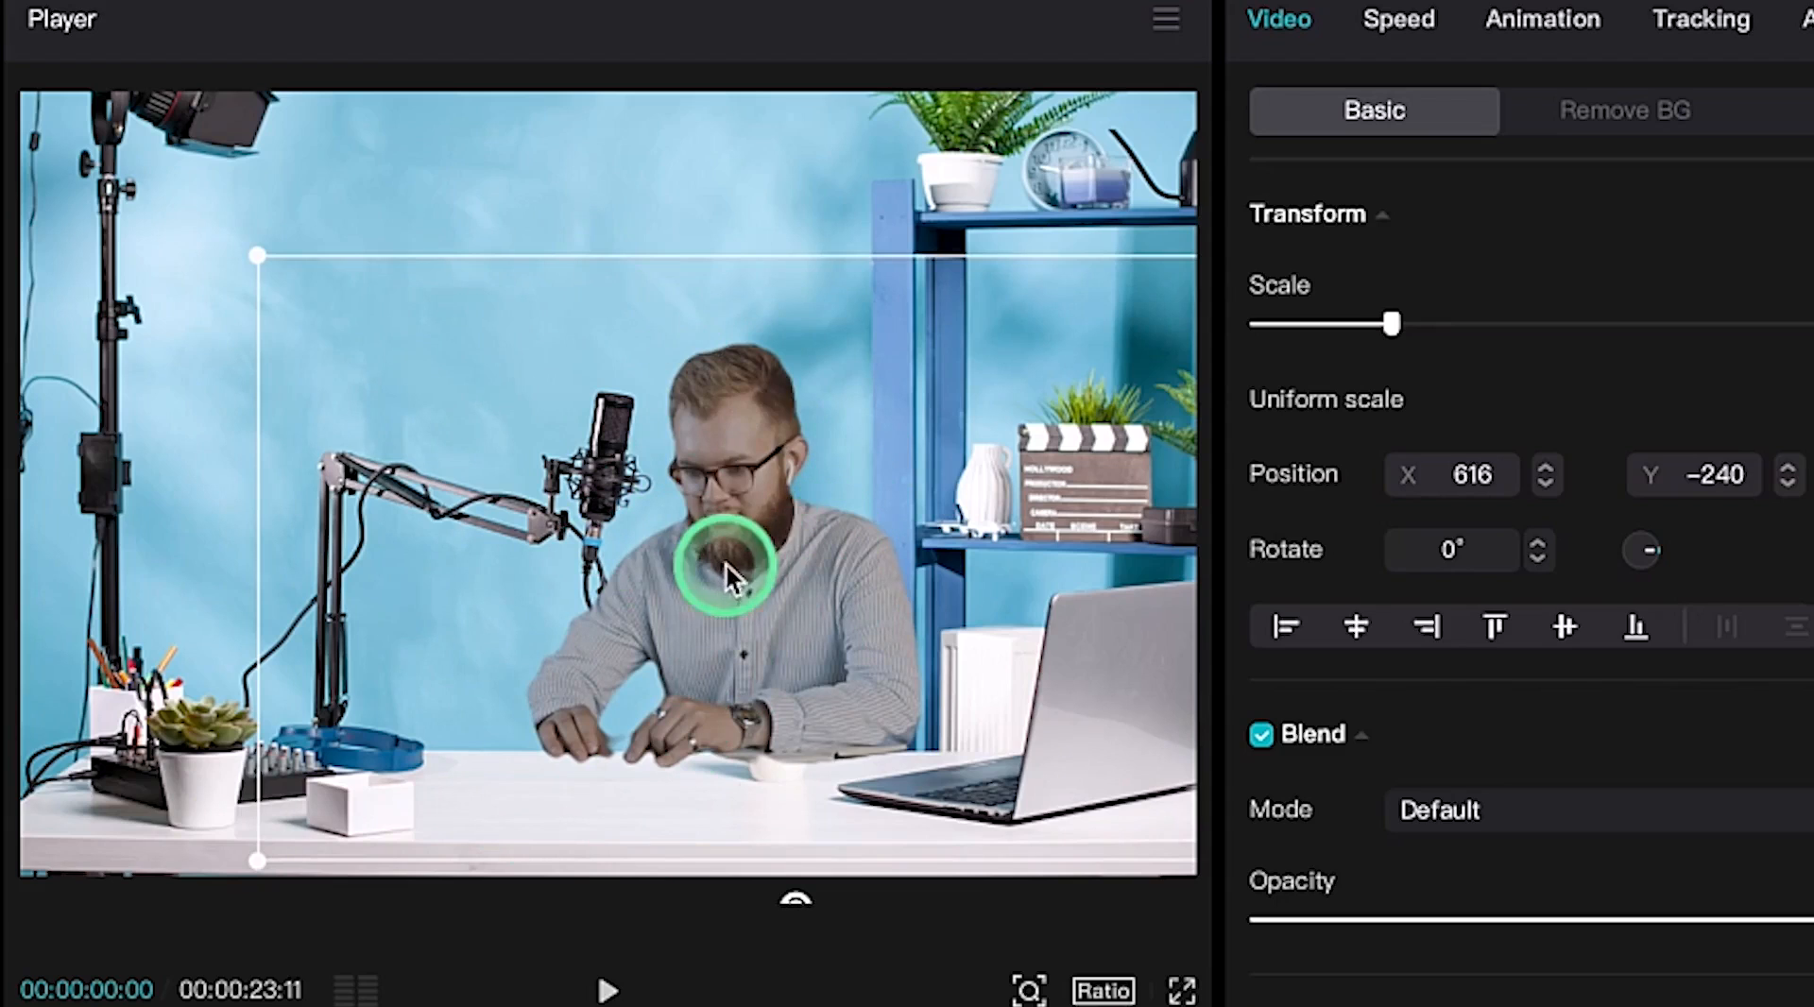
{"action": "left_click_drag", "start_coordinate": [763, 580], "coordinate": [790, 577]}
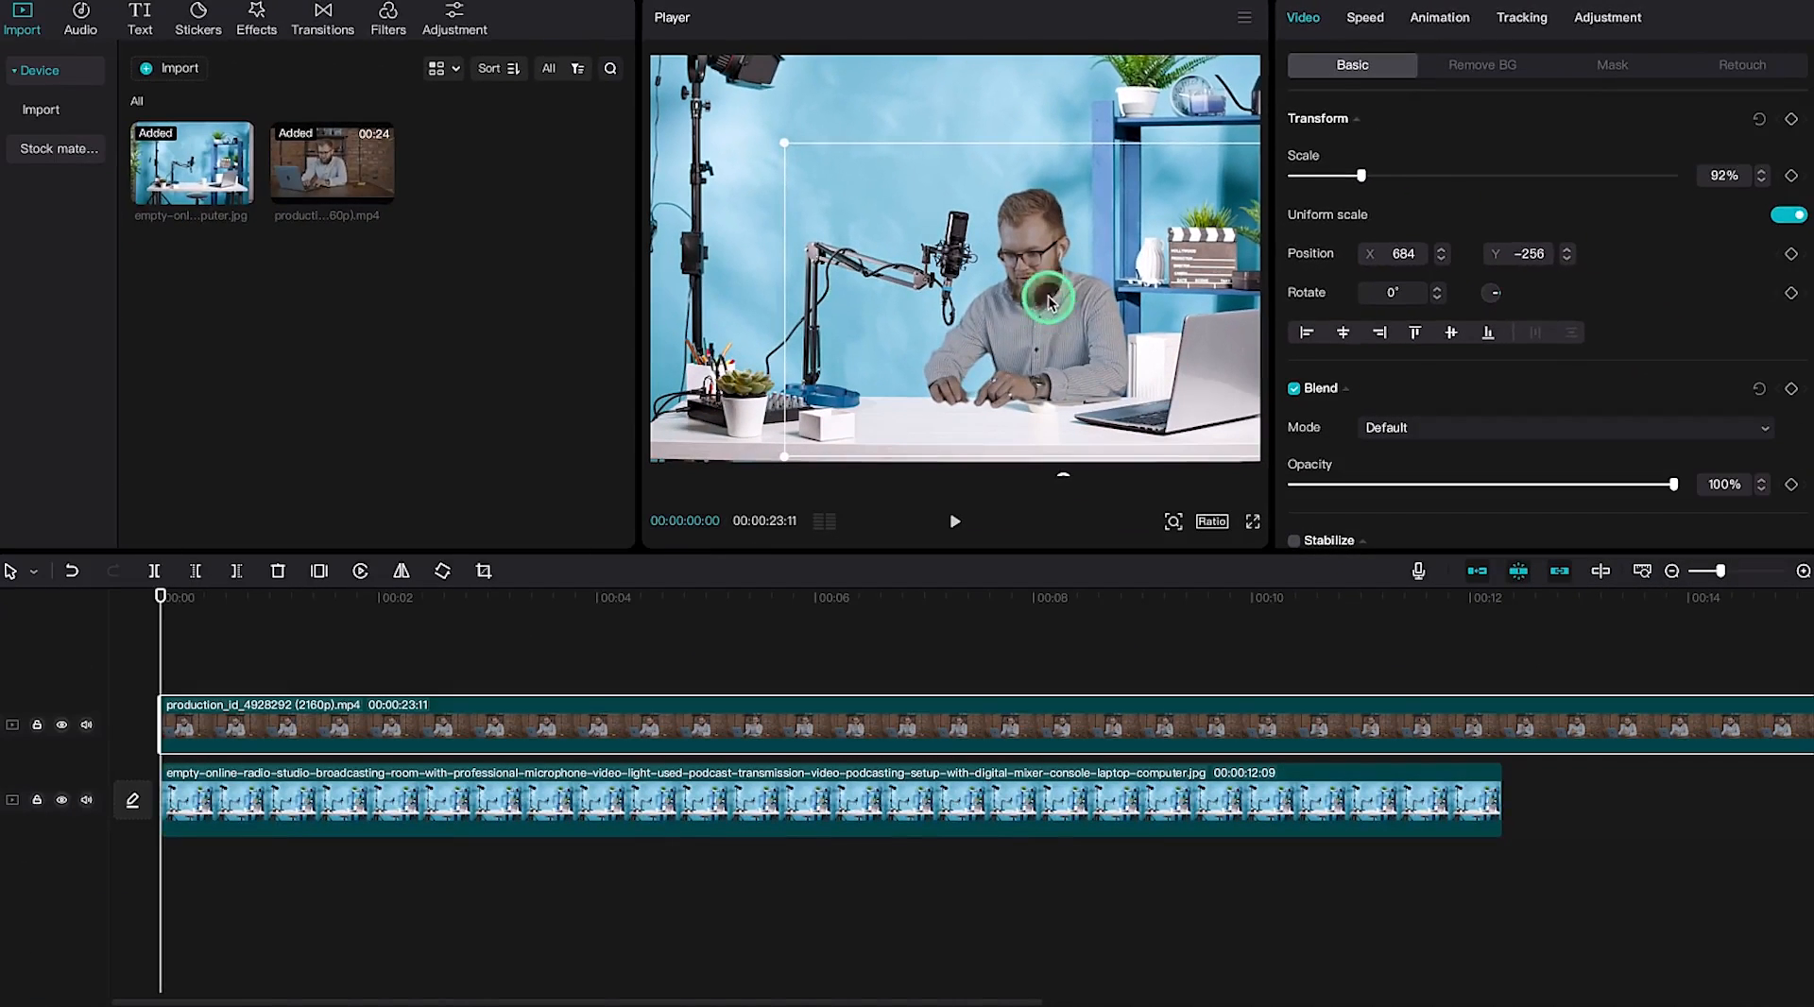
{"action": "left_click", "coordinate": [928, 635]}
{"action": "key", "text": "space"}
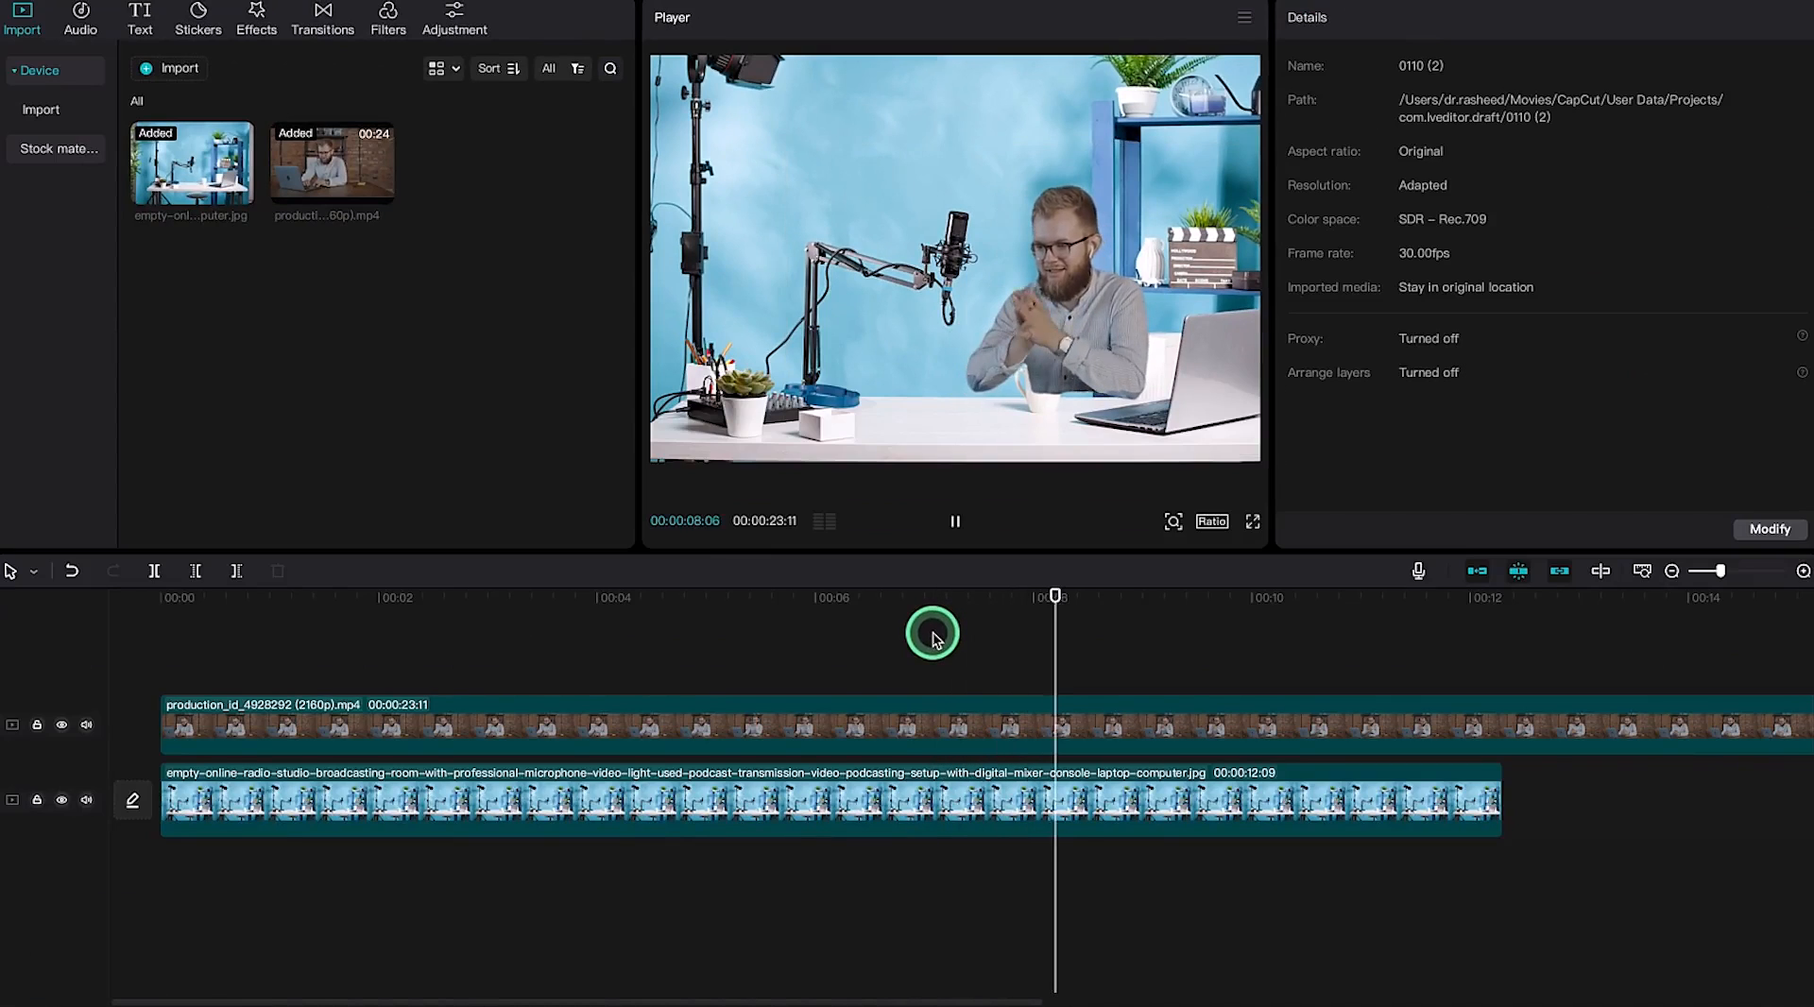
{"action": "key", "text": "space"}
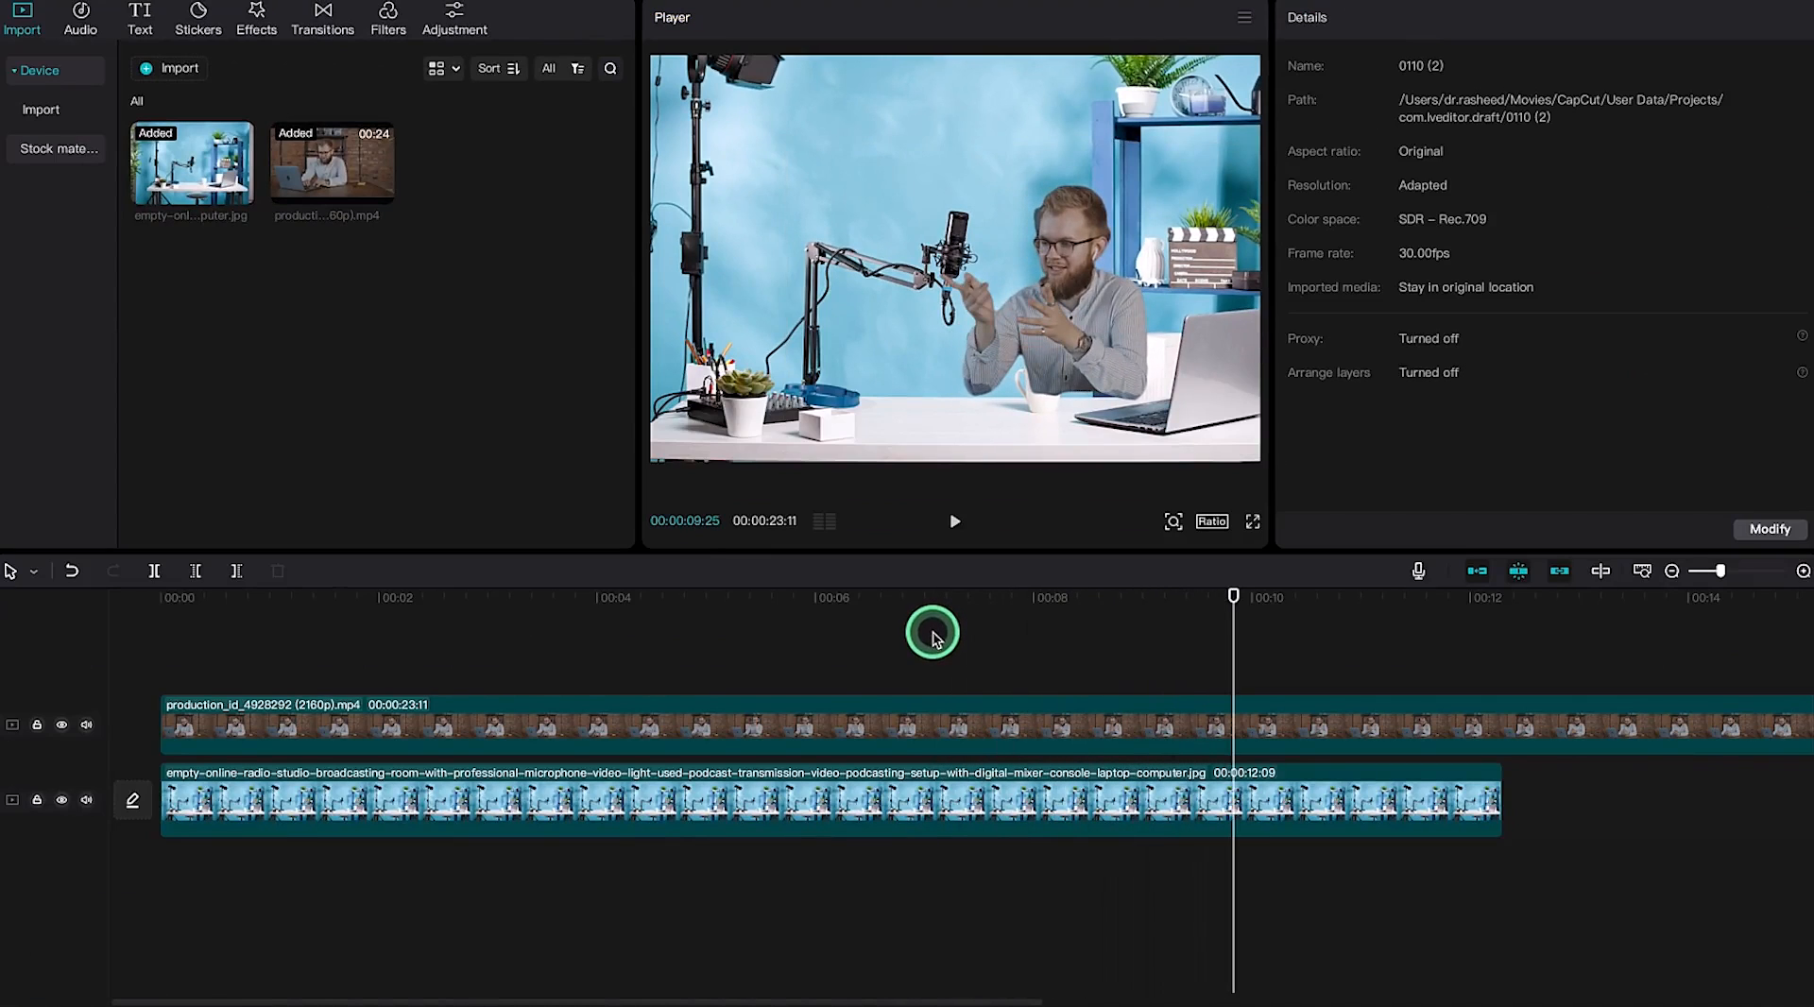